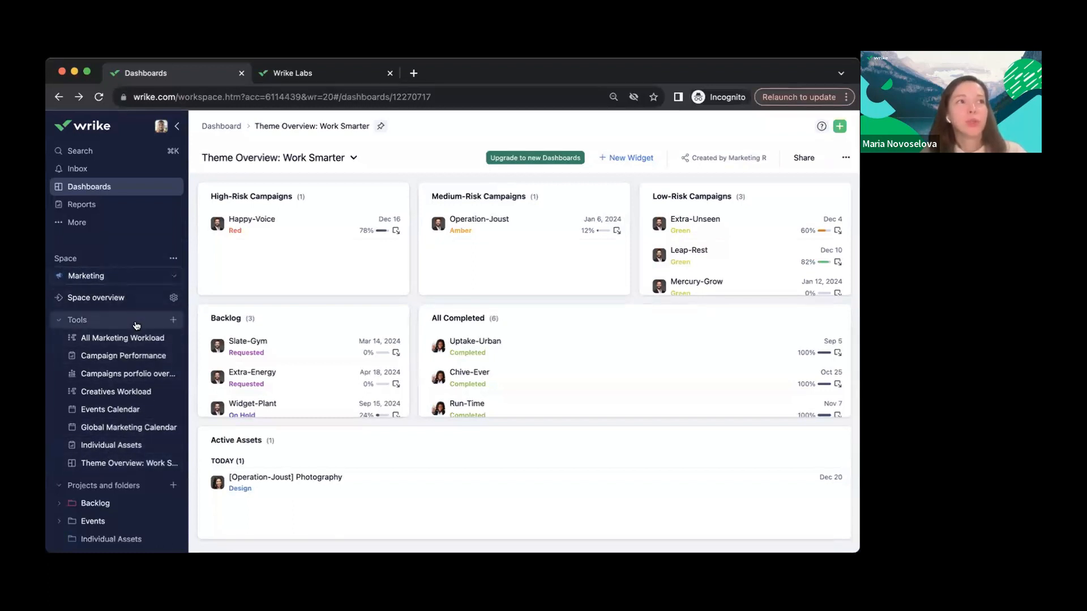
- Review the tool types available to add to the Marketing space and the New Dashboards description in Wrike Labs
{"action": "left_click", "coordinate": [173, 320]}
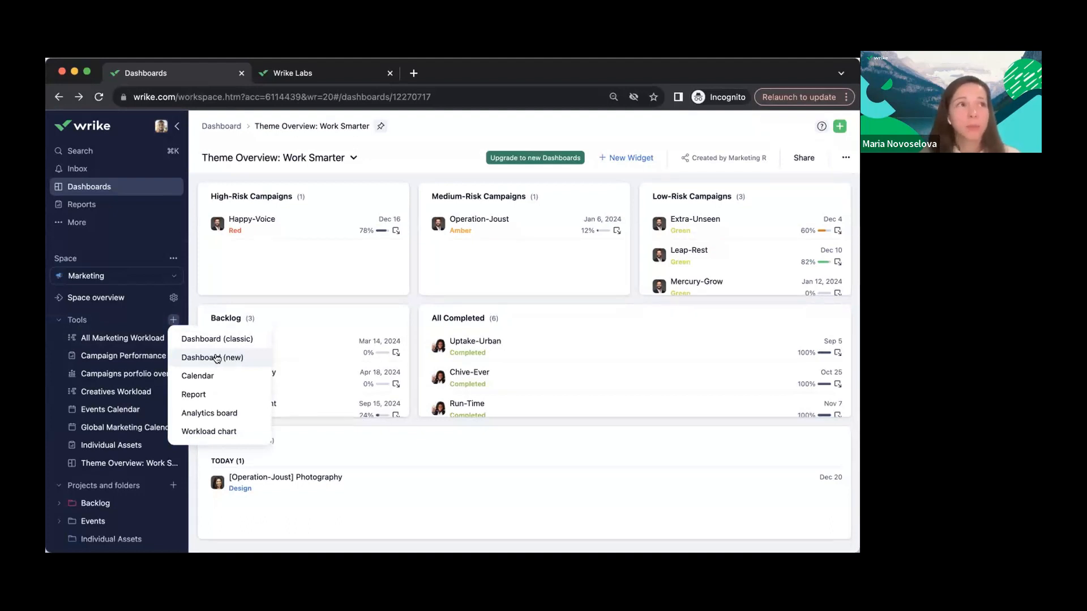
{"action": "left_click", "coordinate": [332, 75]}
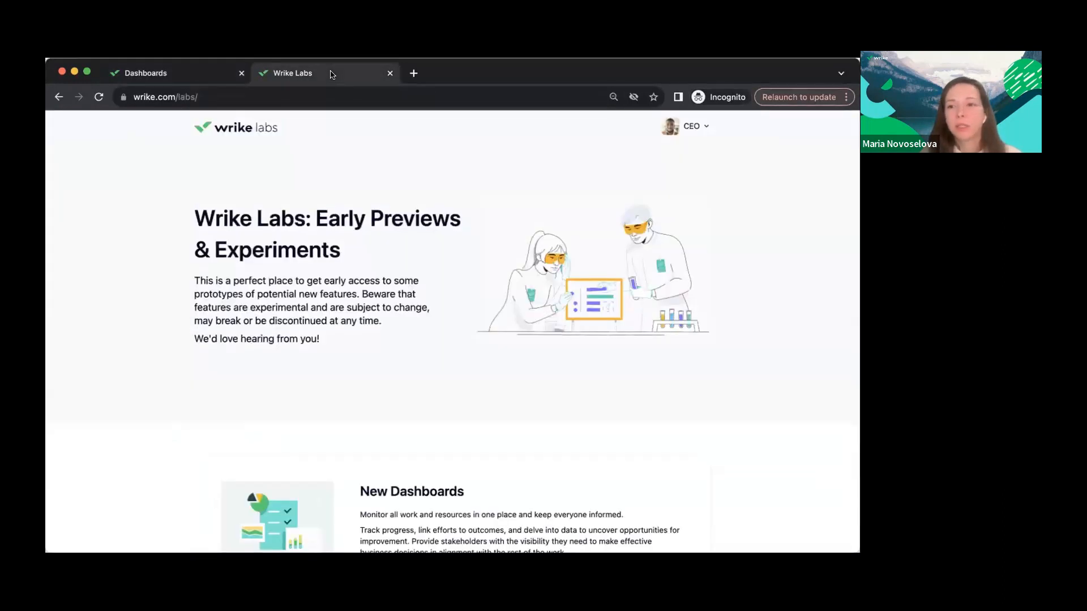
{"action": "scroll", "coordinate": [447, 269], "scroll_direction": "down", "scroll_amount": 5}
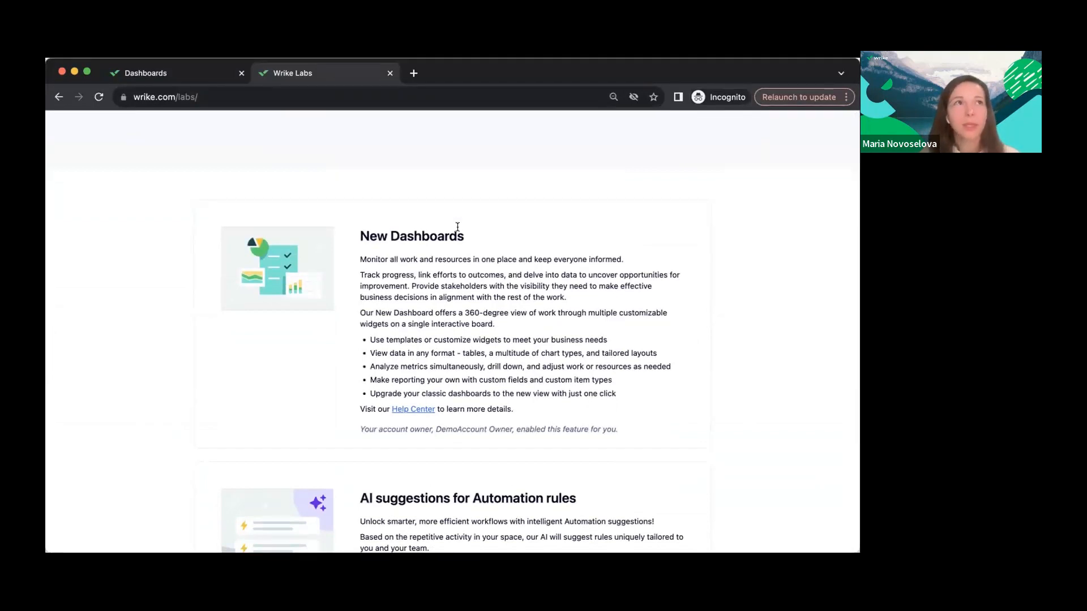
{"action": "left_click", "coordinate": [182, 76]}
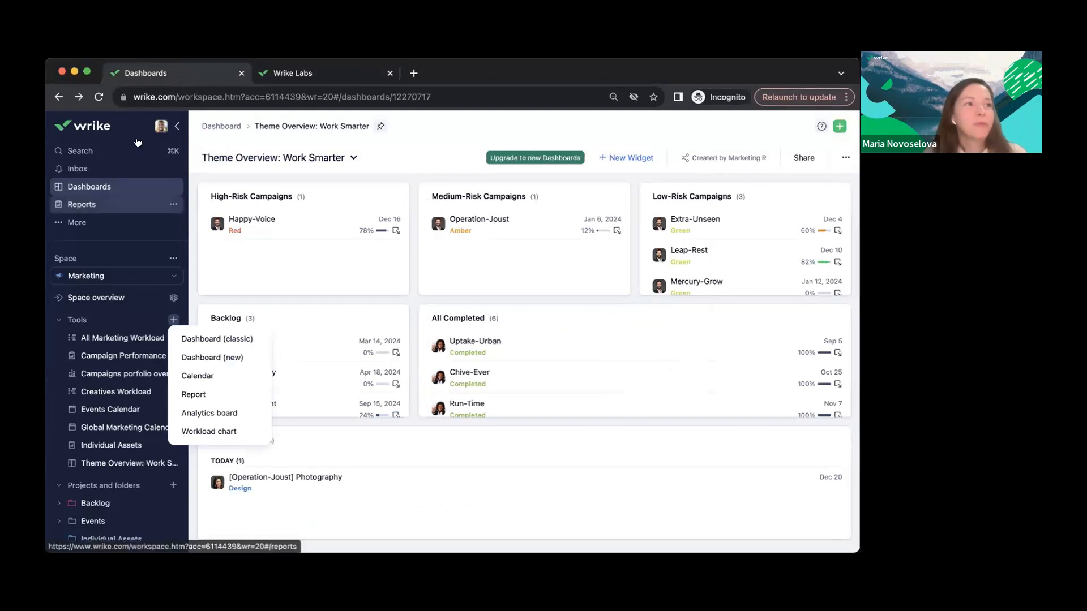
- Upgrade the Marketing space's Theme Overview: Work Smarter dashboard to new Dashboards and hide the sidebar
{"action": "left_click", "coordinate": [113, 464]}
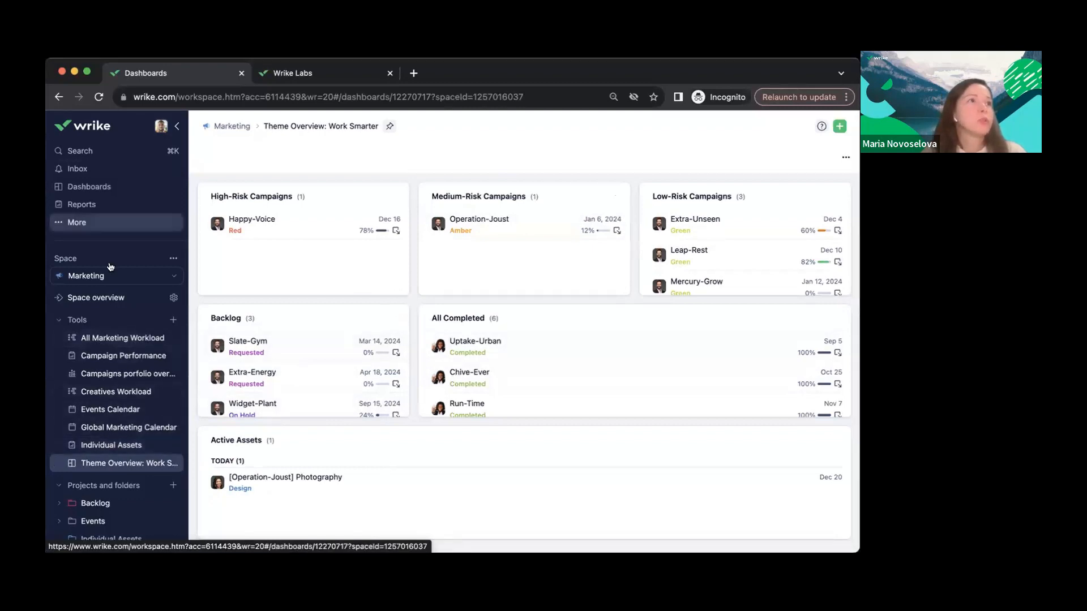
{"action": "left_click", "coordinate": [99, 98]}
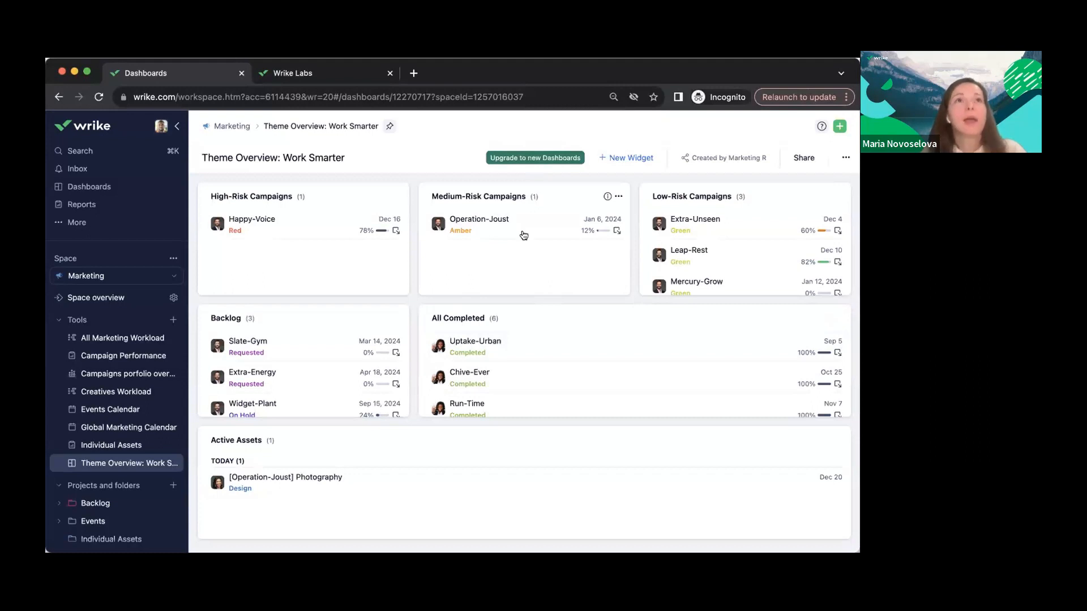
{"action": "left_click", "coordinate": [535, 160]}
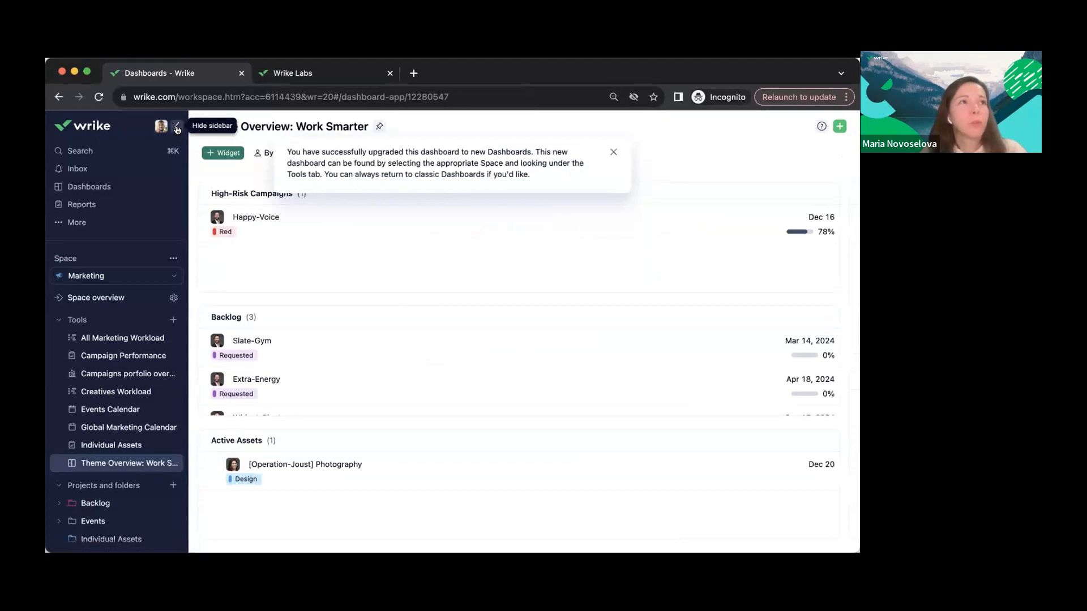
{"action": "left_click", "coordinate": [177, 128]}
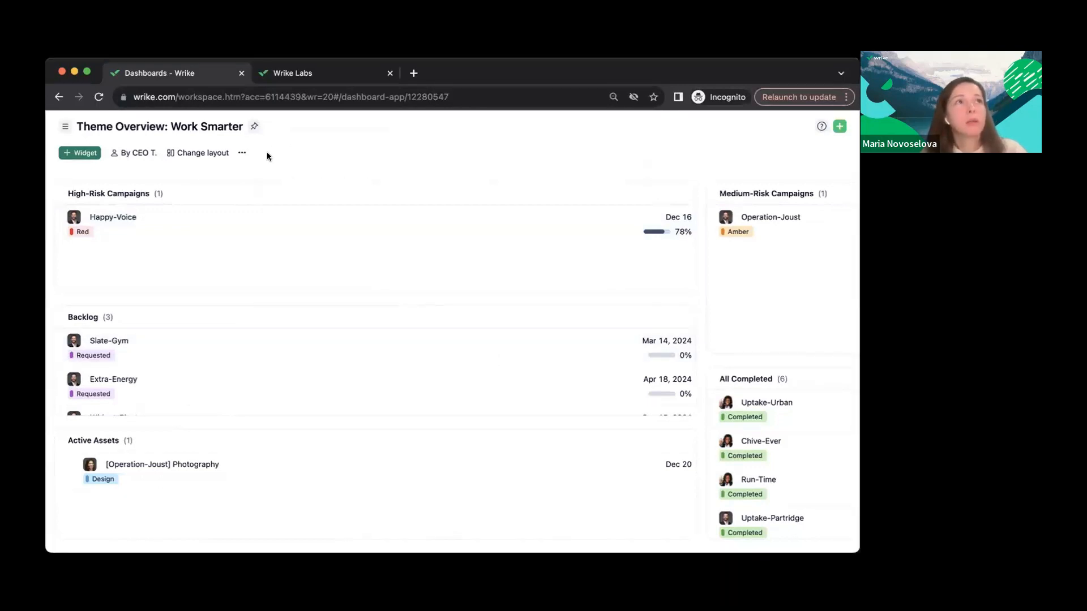
- Check the dashboard's additional options, including returning to classic Dashboards, without applying any
{"action": "left_click", "coordinate": [242, 154]}
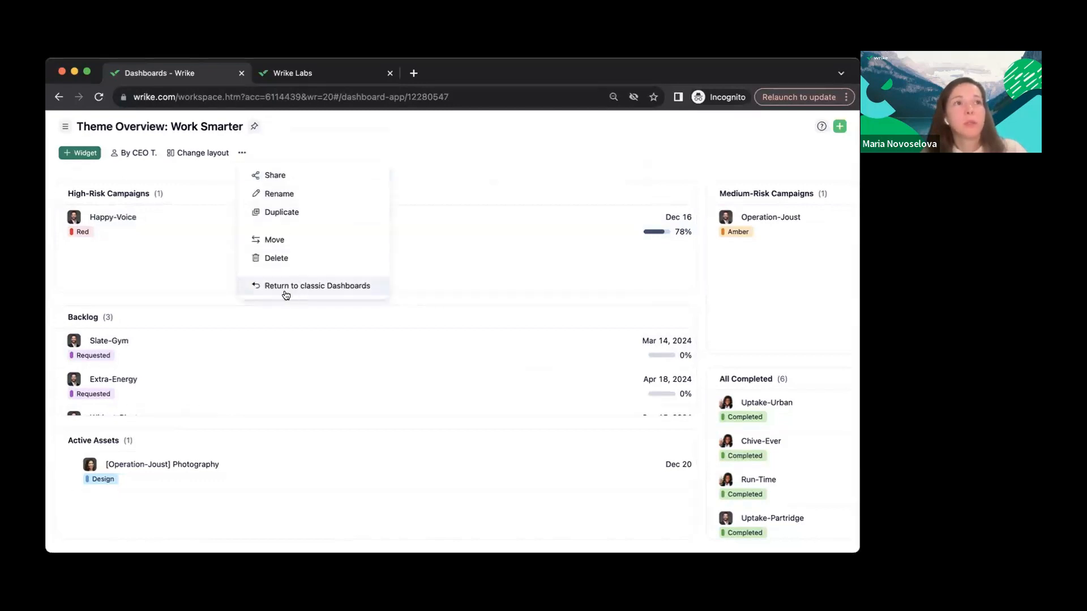
{"action": "left_click", "coordinate": [490, 145]}
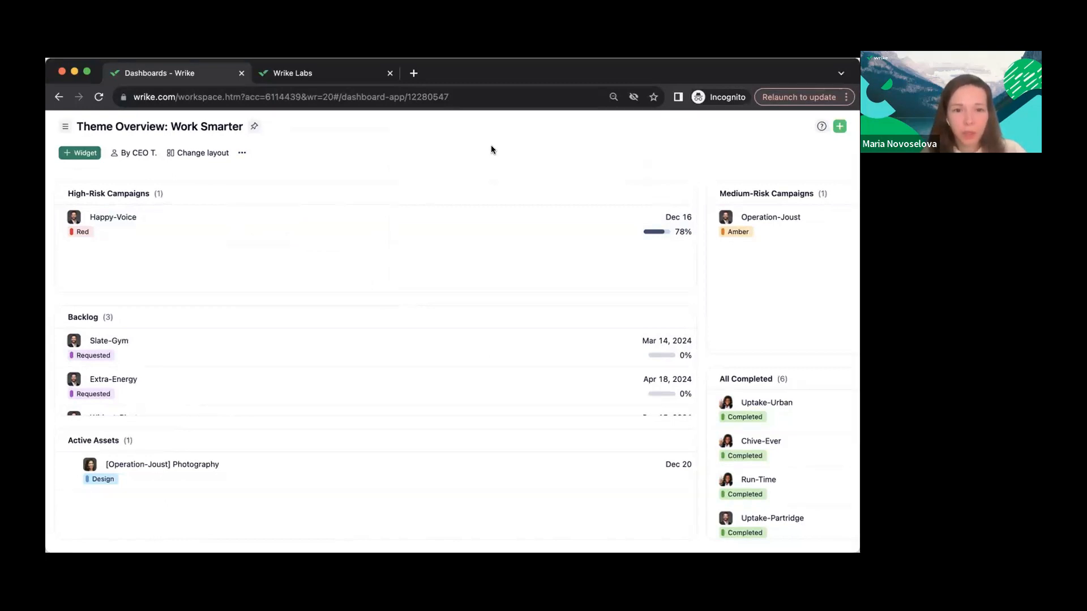
- Narrow the dashboard column holding High-Risk Campaigns, Backlog and Active Assets, and select the horizontal layout
{"action": "mouse_move", "coordinate": [700, 291]}
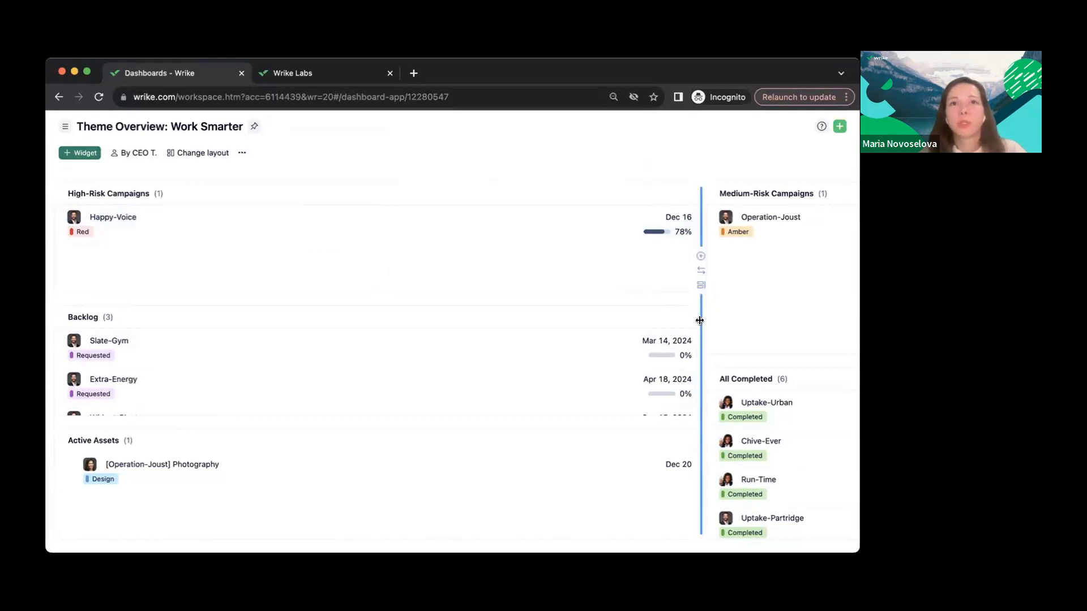
{"action": "left_click_drag", "start_coordinate": [697, 321], "coordinate": [318, 314]}
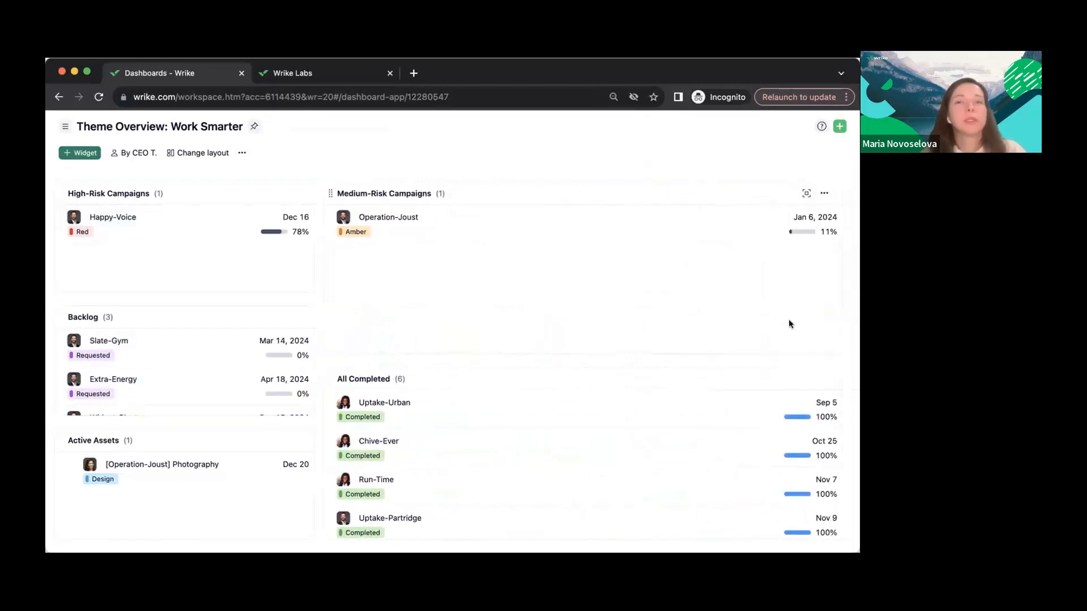
{"action": "left_click", "coordinate": [198, 155]}
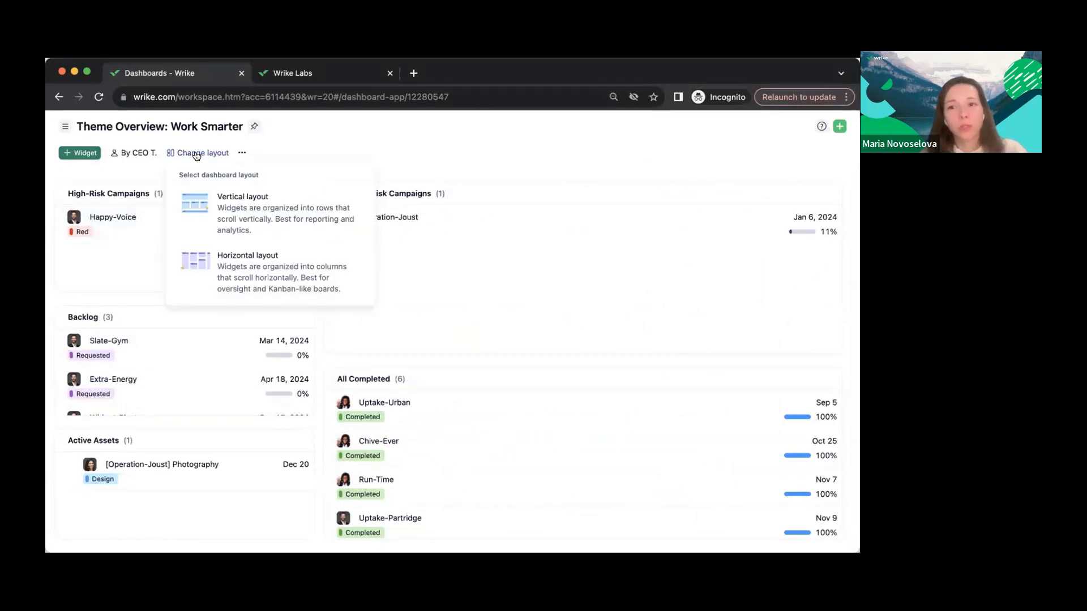
{"action": "left_click", "coordinate": [266, 264]}
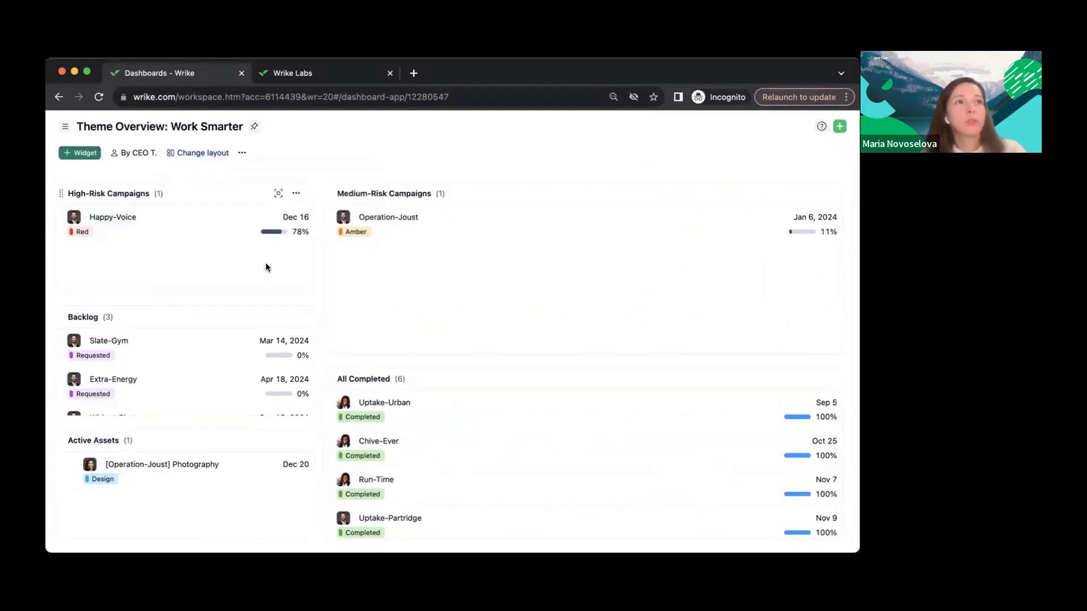
{"action": "scroll", "coordinate": [514, 352], "scroll_direction": "right", "scroll_amount": 5}
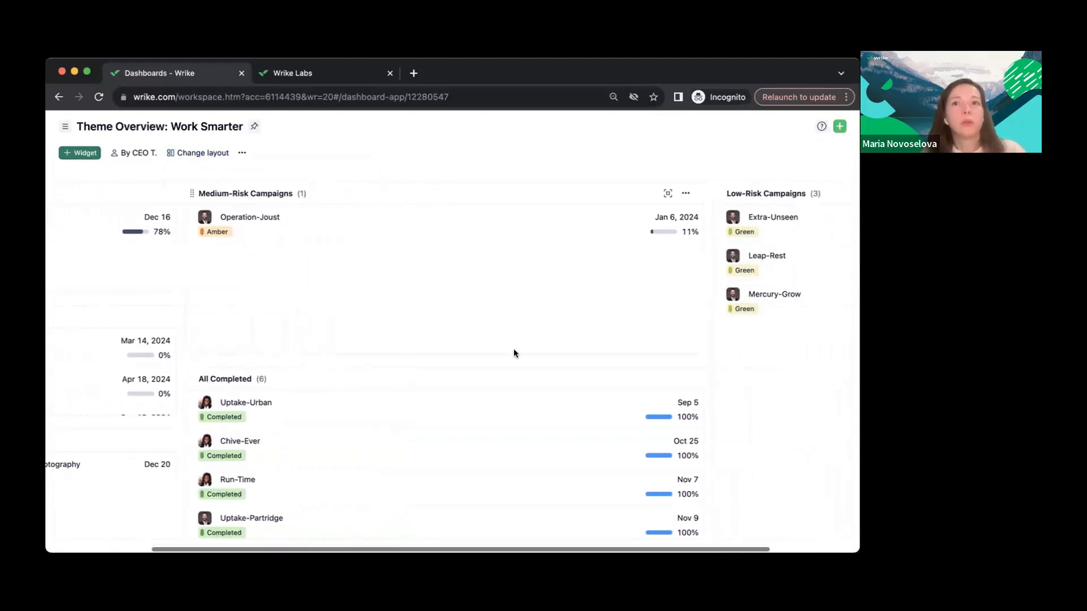
{"action": "scroll", "coordinate": [514, 352], "scroll_direction": "left", "scroll_amount": 5}
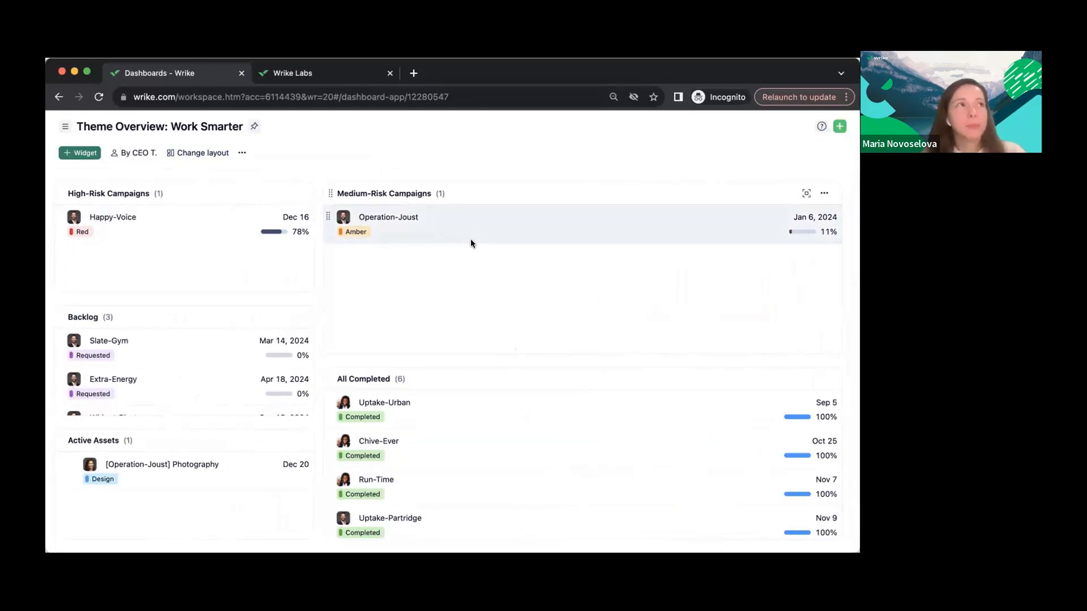
- Start a new widget that reports on tasks in the Marketing space with the Overdue metric
{"action": "left_click", "coordinate": [85, 154]}
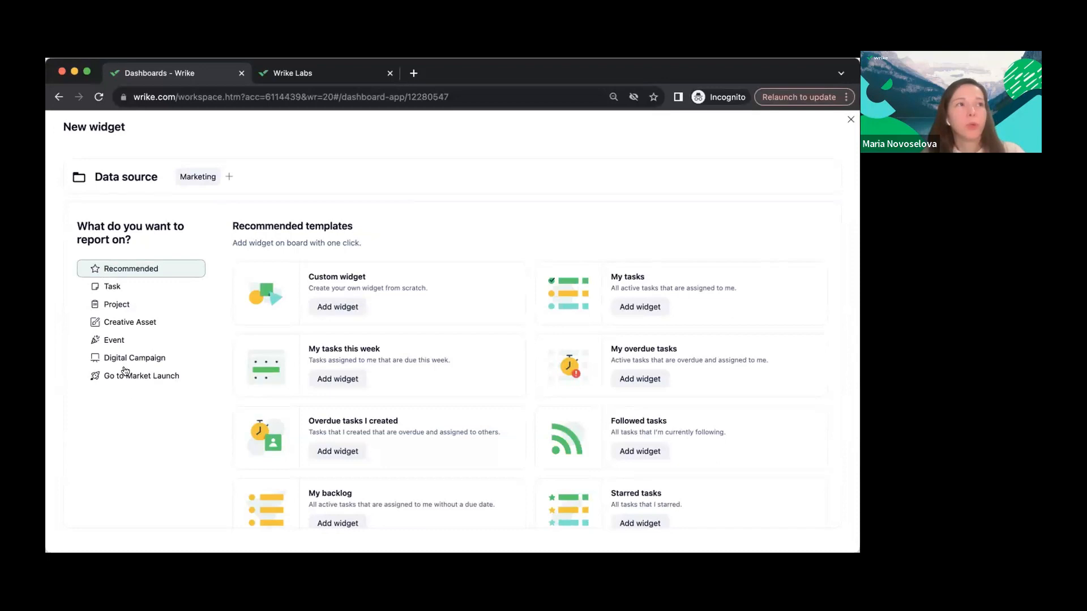
{"action": "left_click", "coordinate": [117, 289]}
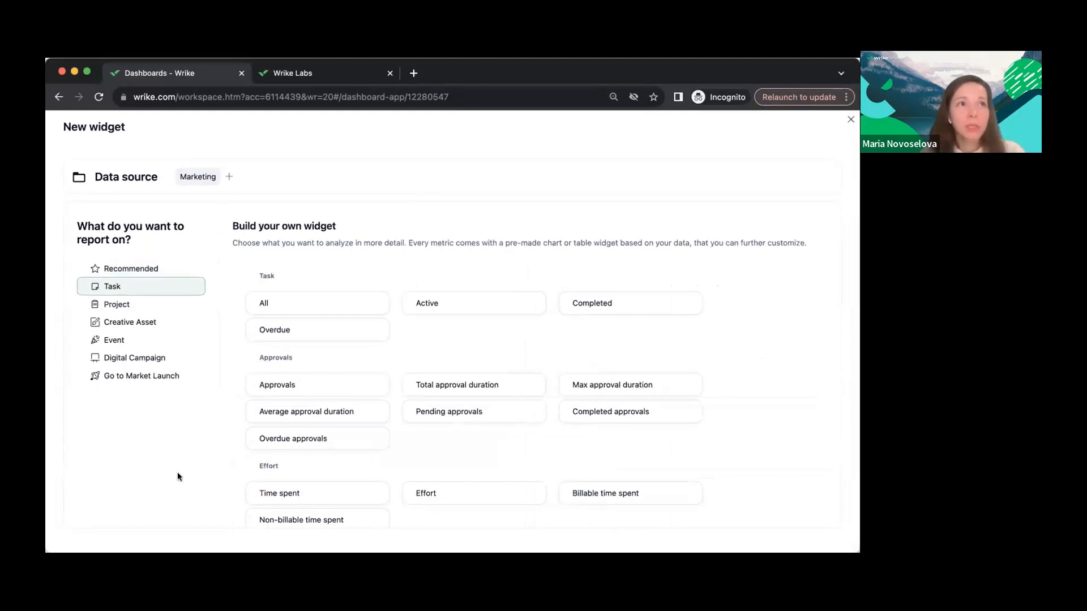
{"action": "left_click", "coordinate": [343, 334]}
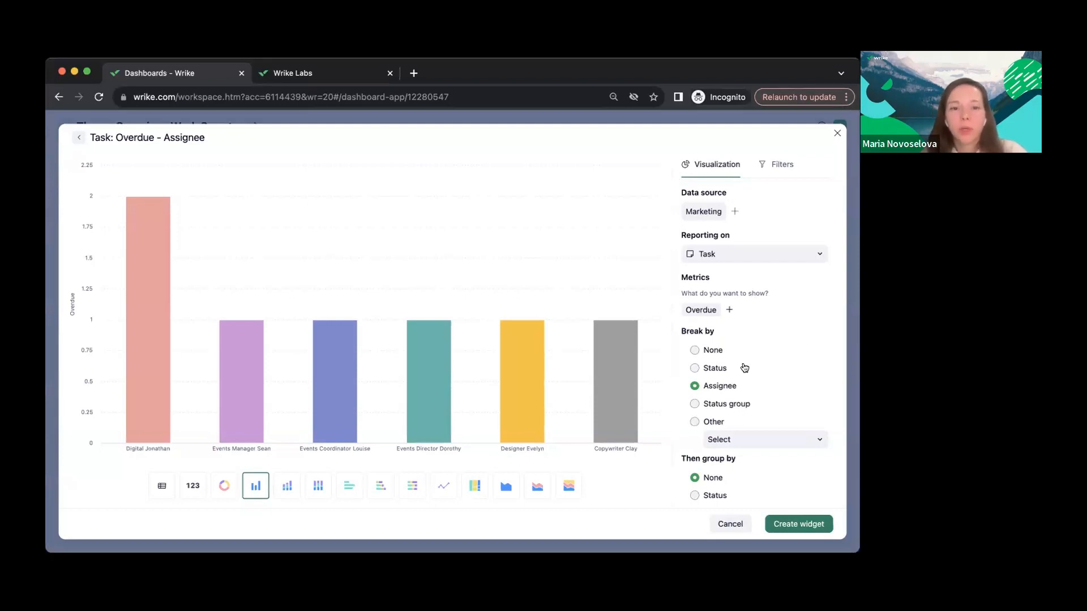
- Break the overdue tasks chart down by Project and group it by Assignee
{"action": "left_click", "coordinate": [782, 441]}
{"action": "scroll", "coordinate": [781, 391], "scroll_direction": "down", "scroll_amount": 4}
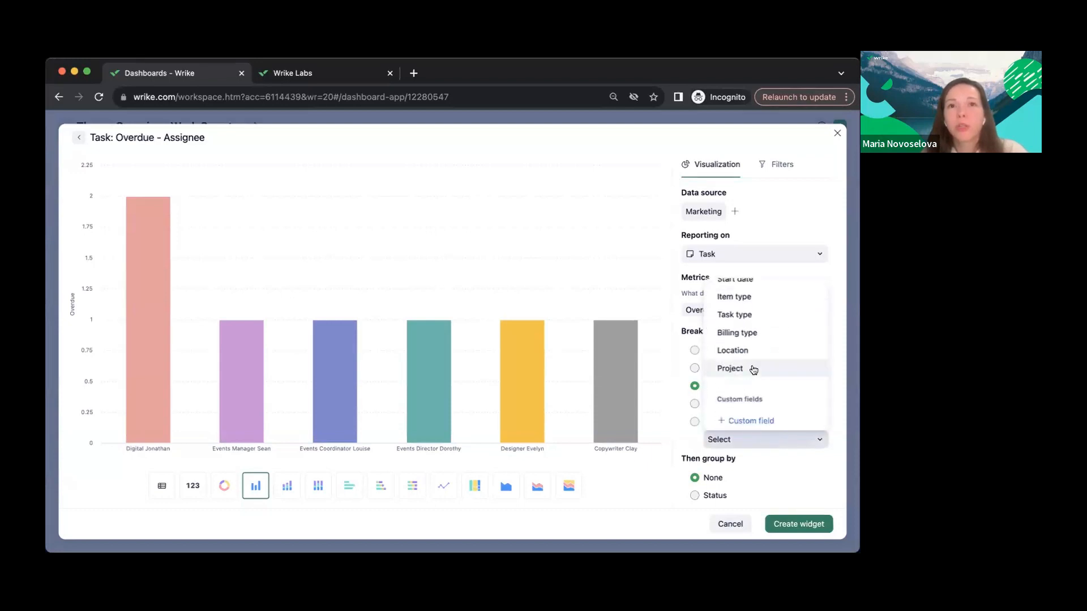
{"action": "left_click", "coordinate": [754, 370]}
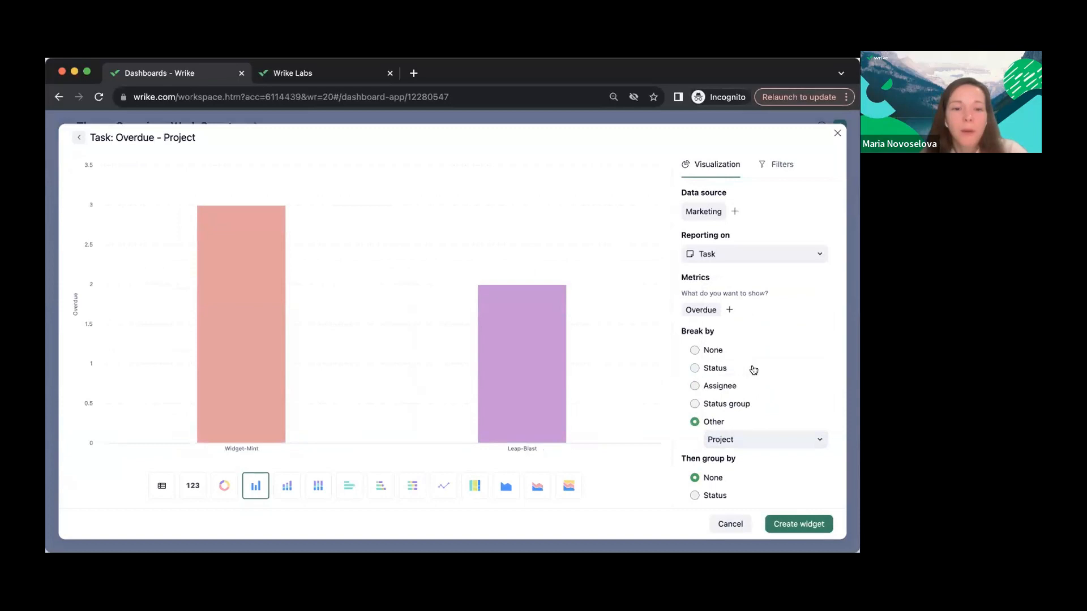
{"action": "scroll", "coordinate": [753, 370], "scroll_direction": "down", "scroll_amount": 3}
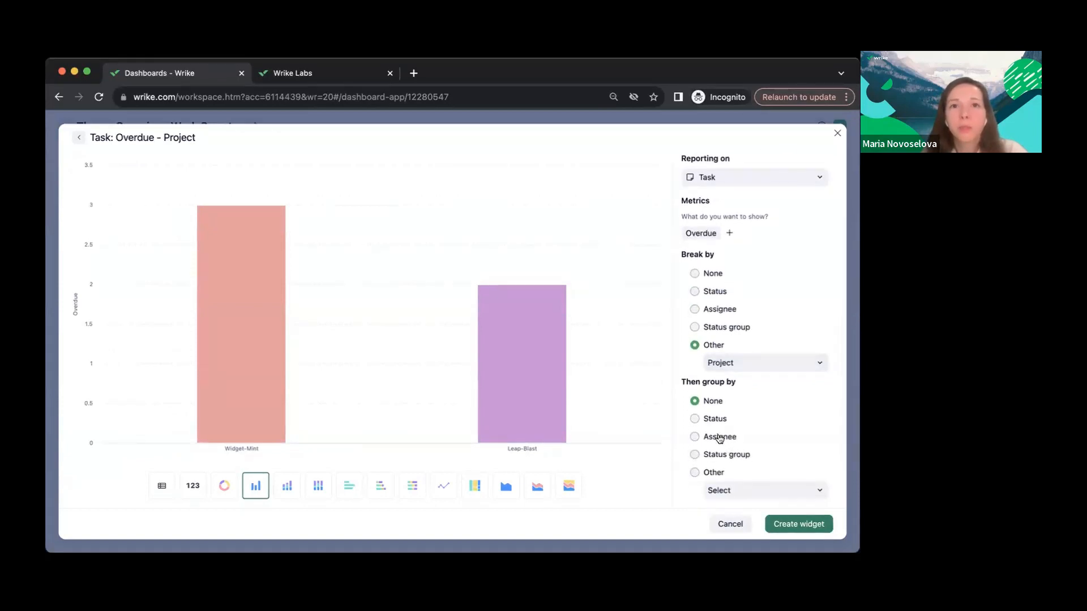
{"action": "left_click", "coordinate": [715, 422]}
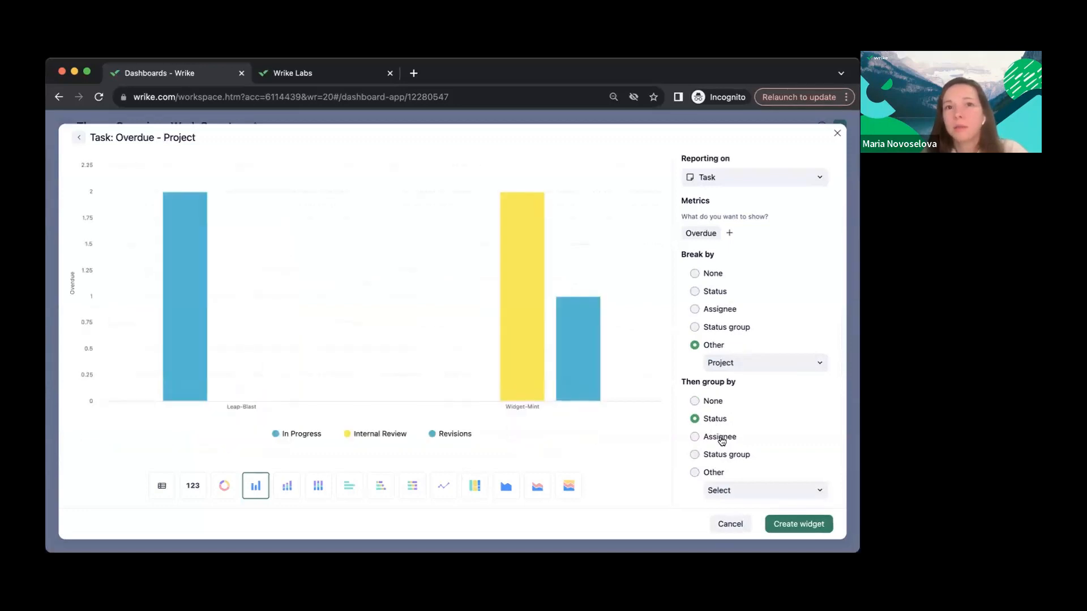
{"action": "left_click", "coordinate": [718, 437]}
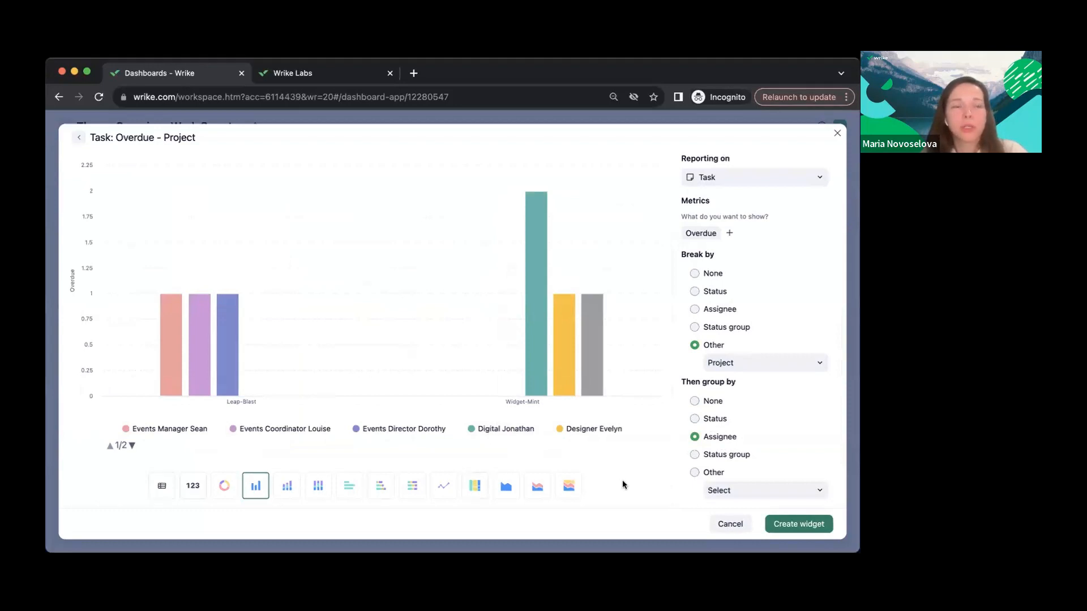
- Change the overdue tasks visualization to a treemap and create the widget on the dashboard
{"action": "left_click", "coordinate": [472, 489]}
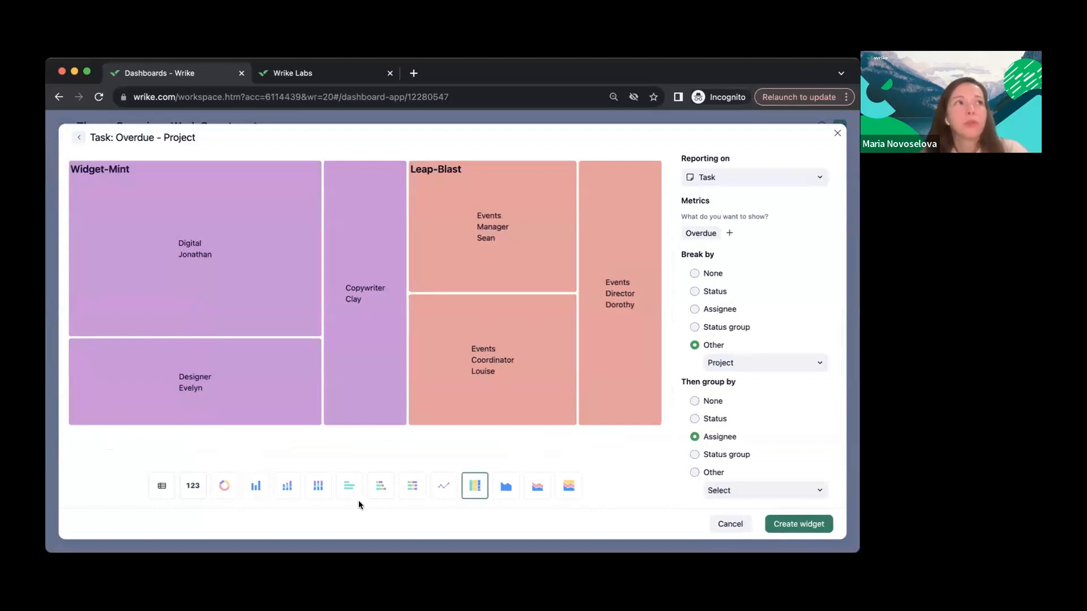
{"action": "mouse_move", "coordinate": [114, 232]}
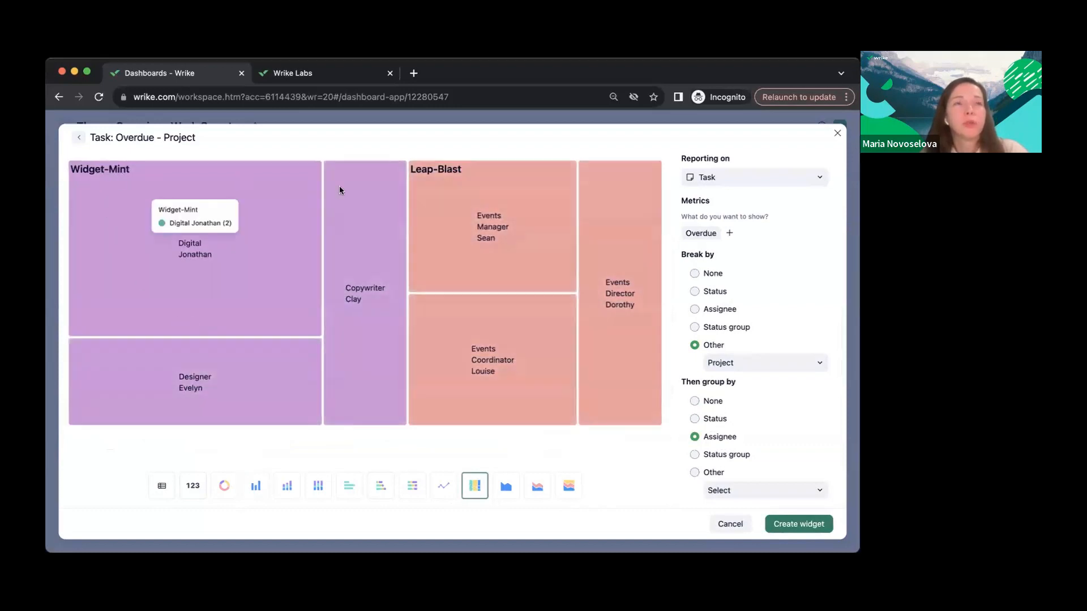
{"action": "mouse_move", "coordinate": [437, 180]}
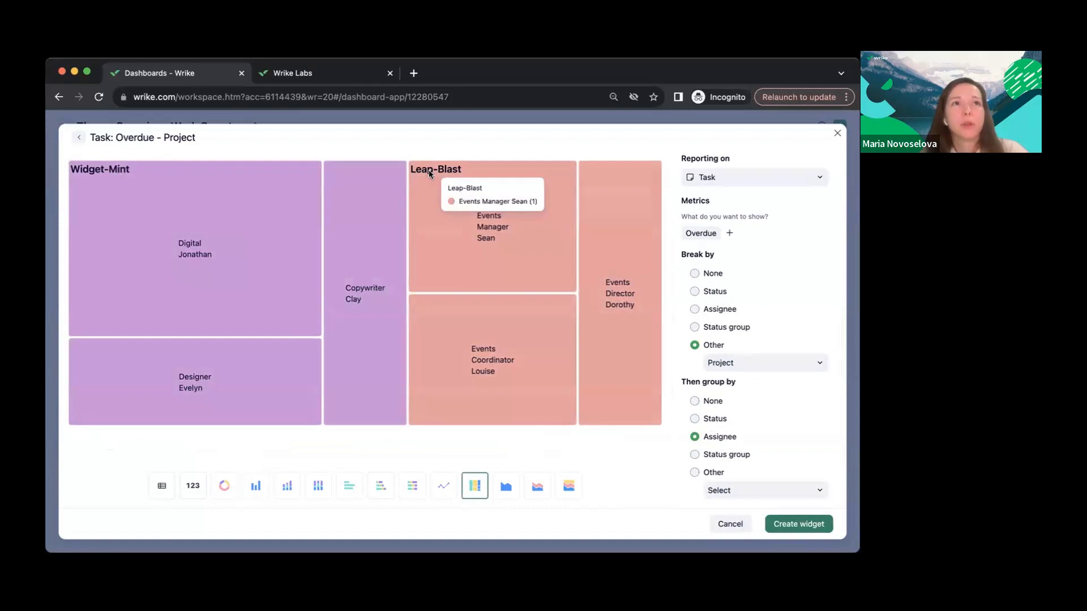
{"action": "mouse_move", "coordinate": [198, 277]}
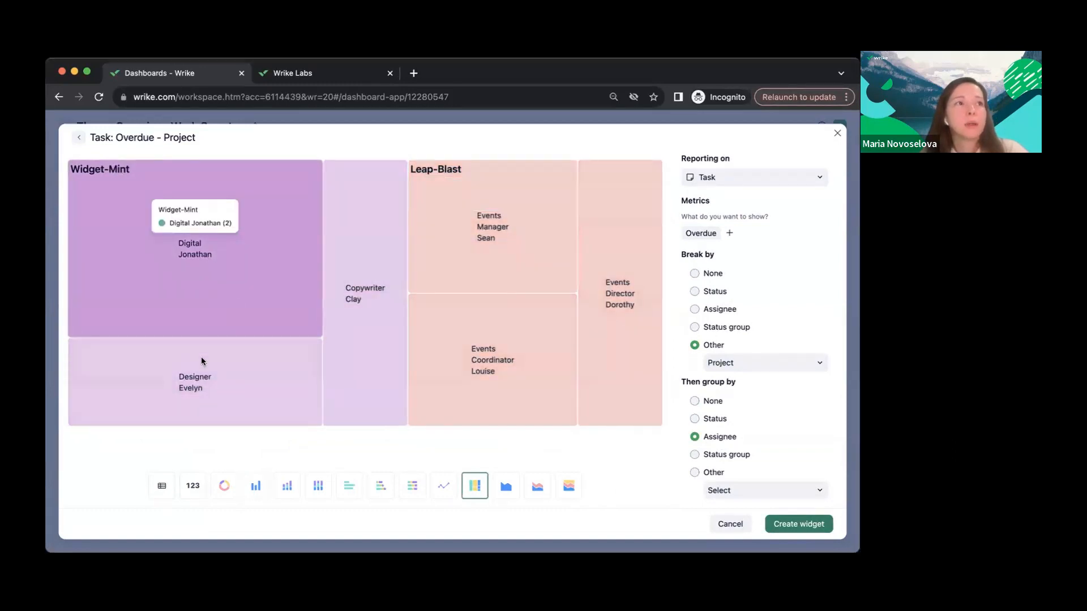
{"action": "mouse_move", "coordinate": [382, 373]}
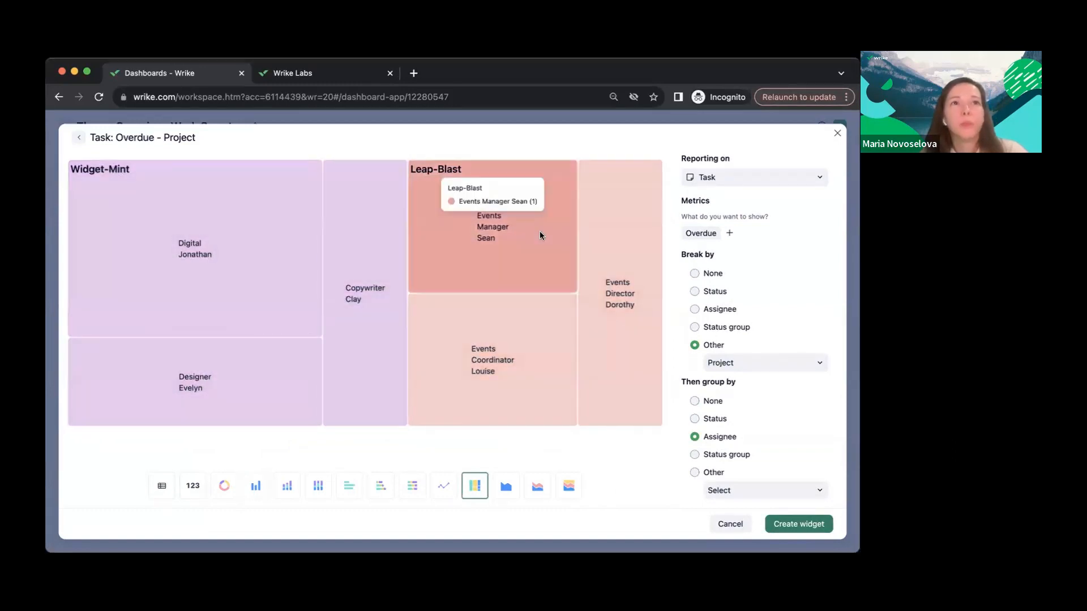
{"action": "mouse_move", "coordinate": [631, 323]}
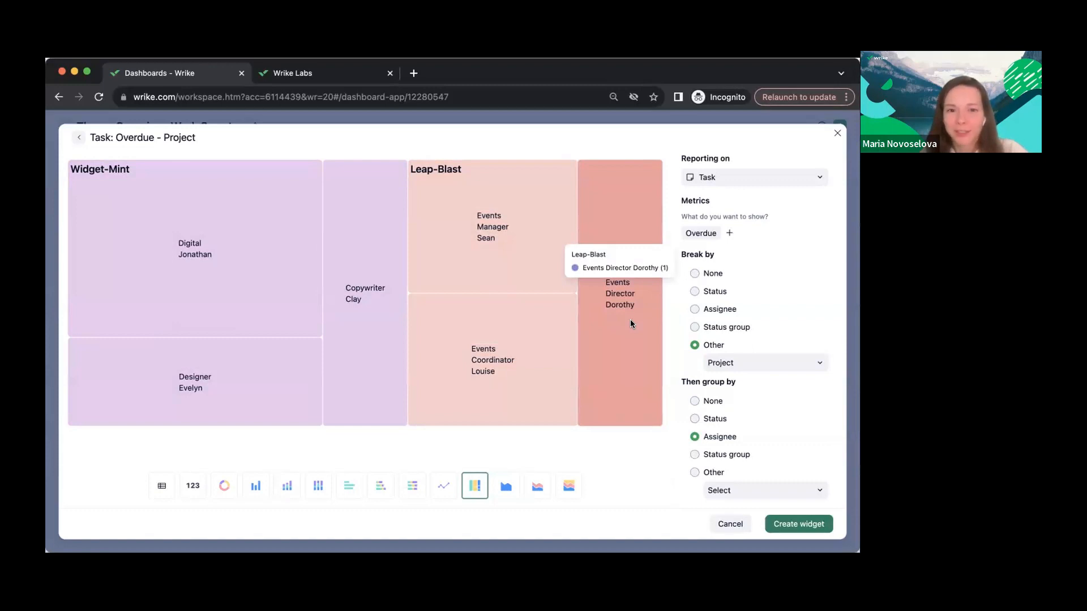
{"action": "mouse_move", "coordinate": [120, 283]}
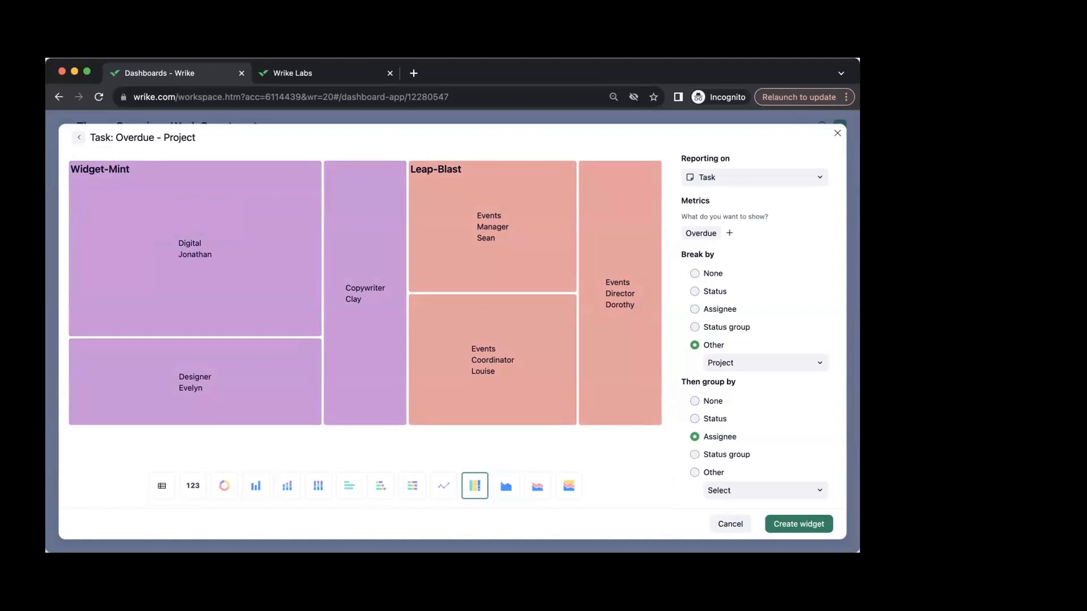
{"action": "mouse_move", "coordinate": [225, 242]}
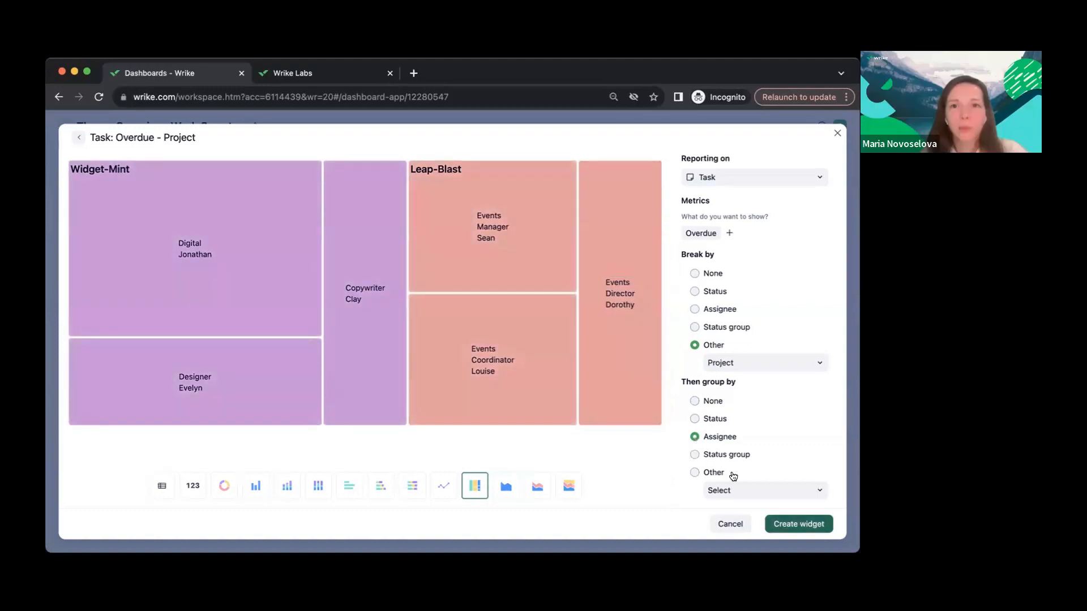
{"action": "left_click", "coordinate": [807, 524]}
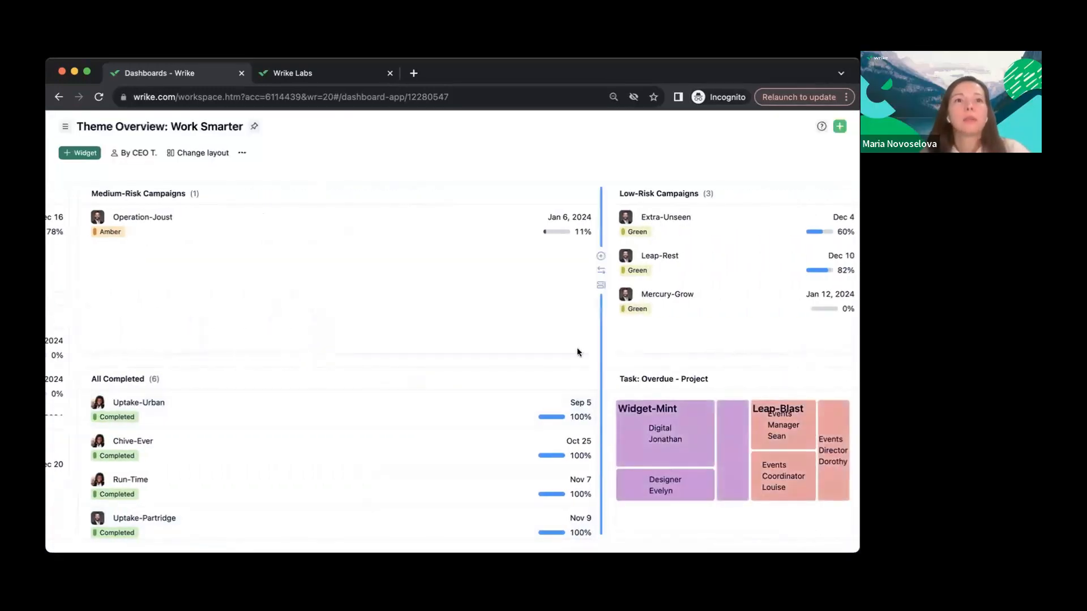
- Narrow the Medium-Risk Campaigns column and widen the column holding Low-Risk Campaigns and the overdue tasks treemap
{"action": "left_click_drag", "start_coordinate": [597, 334], "coordinate": [398, 325]}
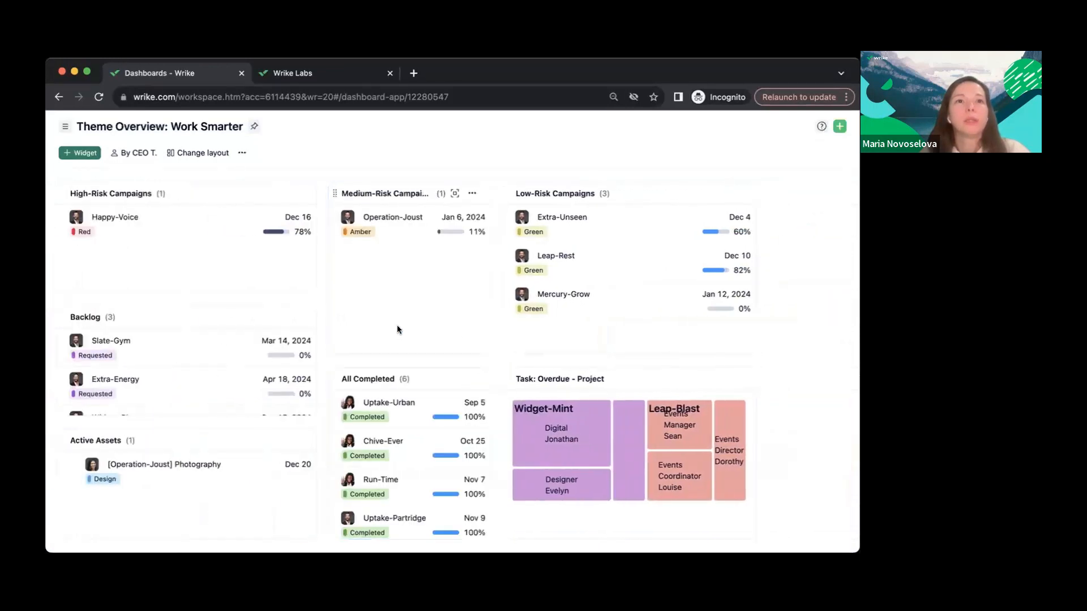
{"action": "left_click_drag", "start_coordinate": [760, 317], "coordinate": [858, 315]}
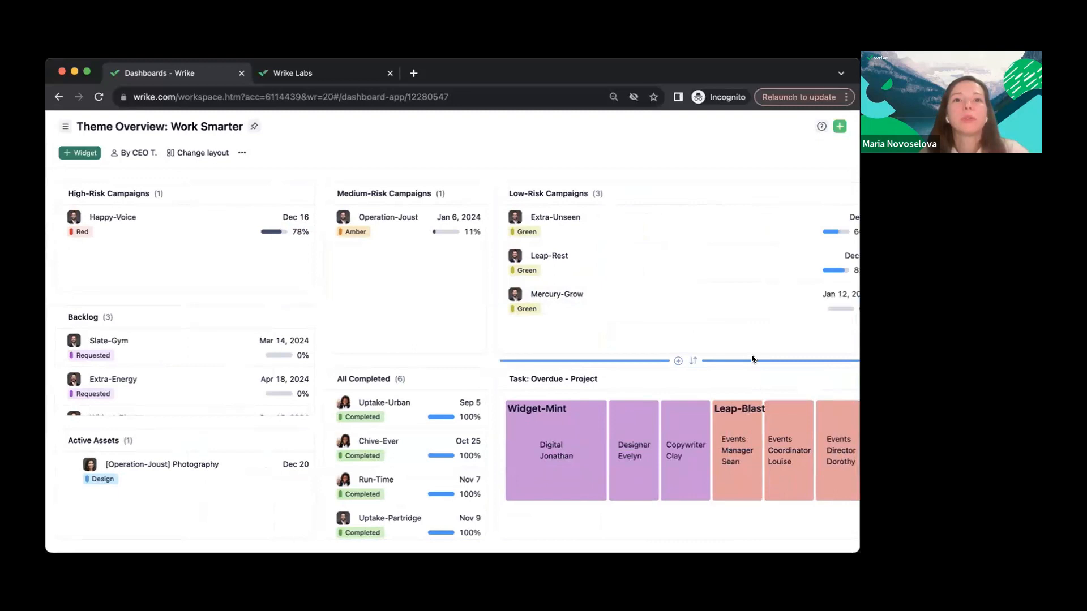
- Inspect the overdue tasks treemap, drill into the Widget-Mint designer's tasks, and view the Screenshots & Graphics task before returning to the dashboard
{"action": "scroll", "coordinate": [752, 359], "scroll_direction": "right", "scroll_amount": 1}
{"action": "mouse_move", "coordinate": [533, 451]}
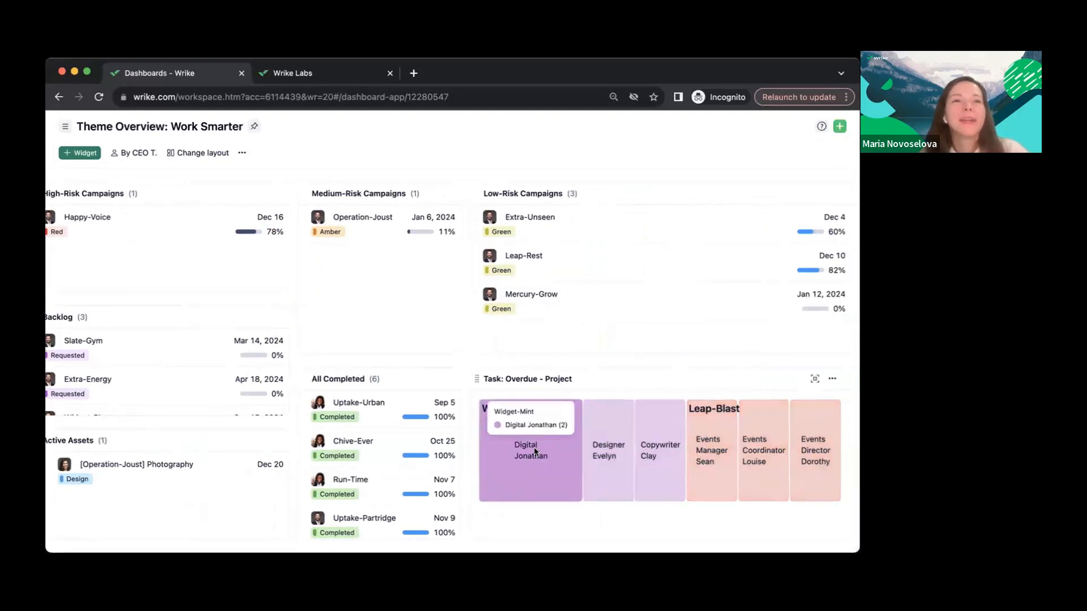
{"action": "mouse_move", "coordinate": [801, 446]}
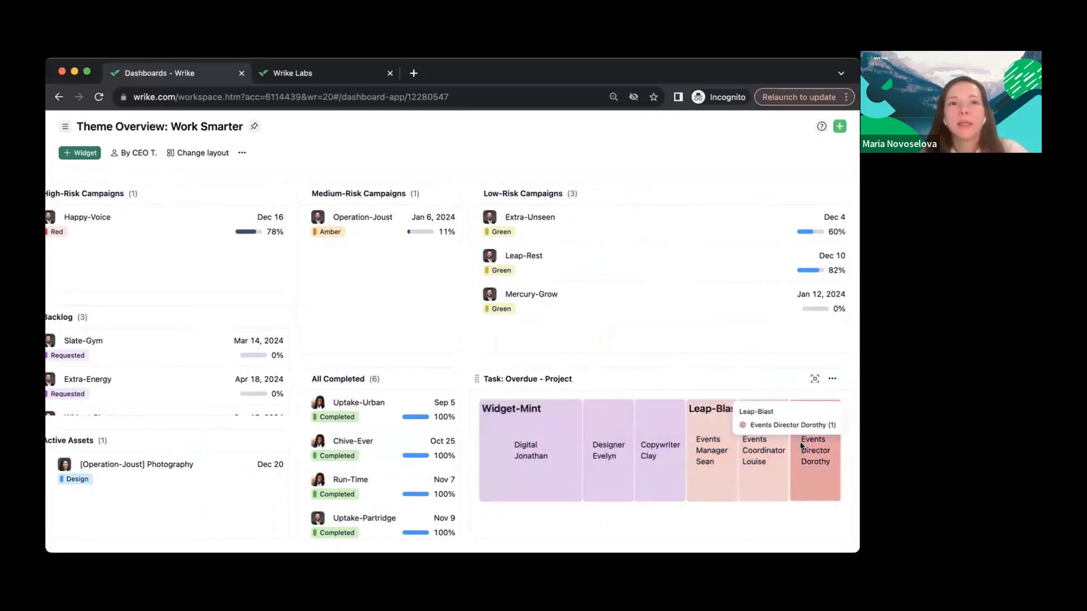
{"action": "left_click", "coordinate": [609, 445]}
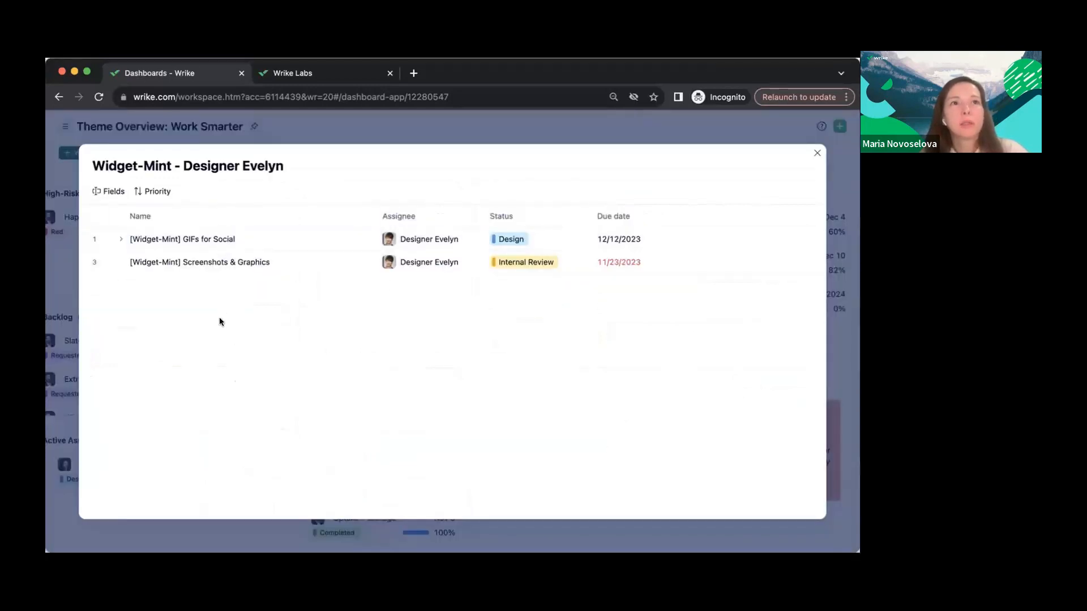
{"action": "left_click", "coordinate": [220, 262]}
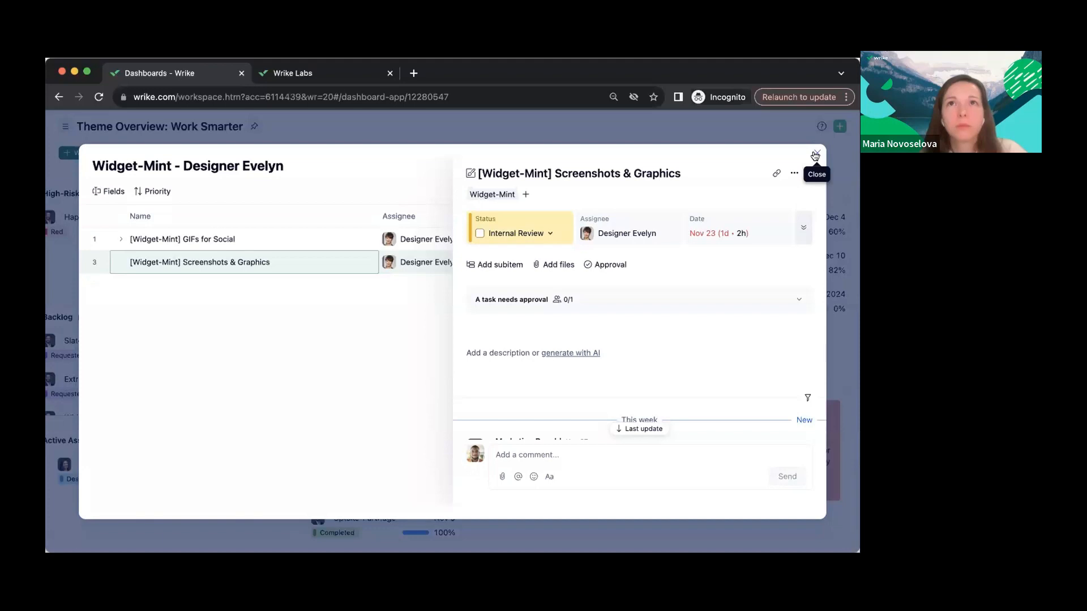
{"action": "left_click", "coordinate": [817, 154]}
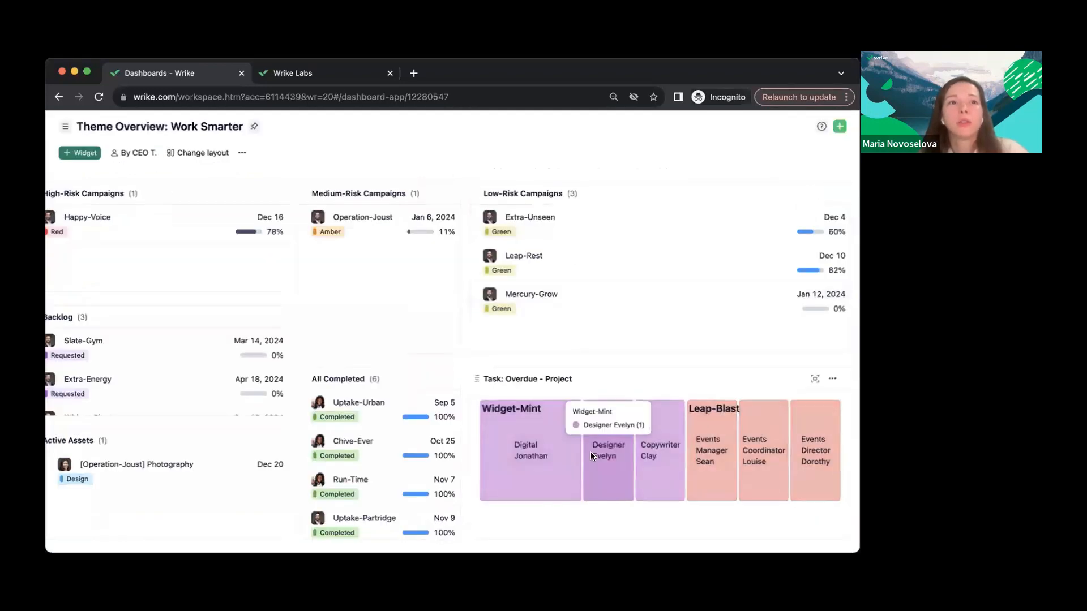
{"action": "mouse_move", "coordinate": [528, 454]}
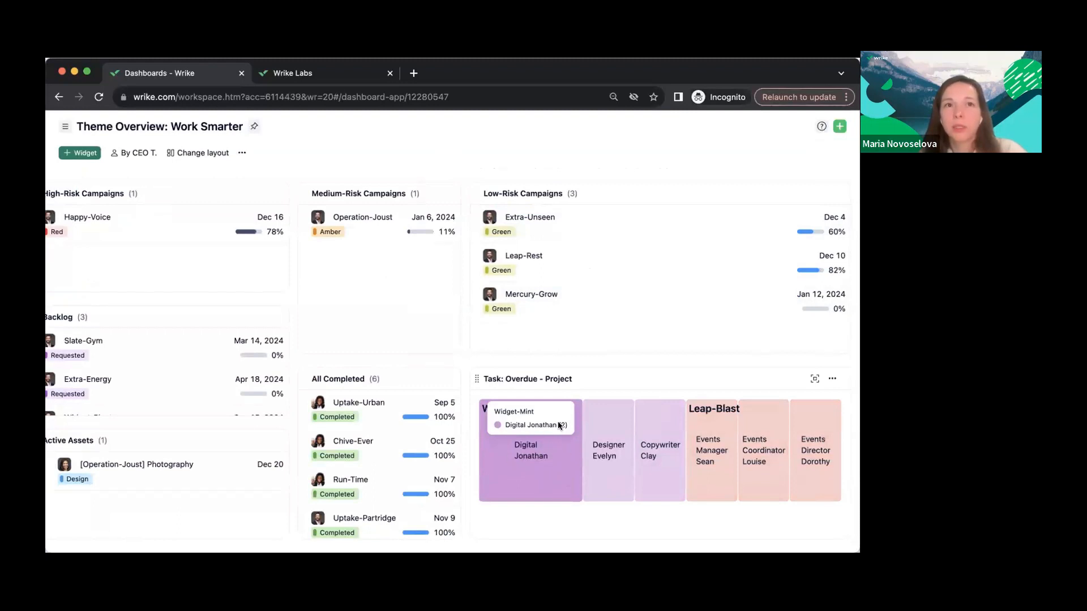
{"action": "mouse_move", "coordinate": [611, 441]}
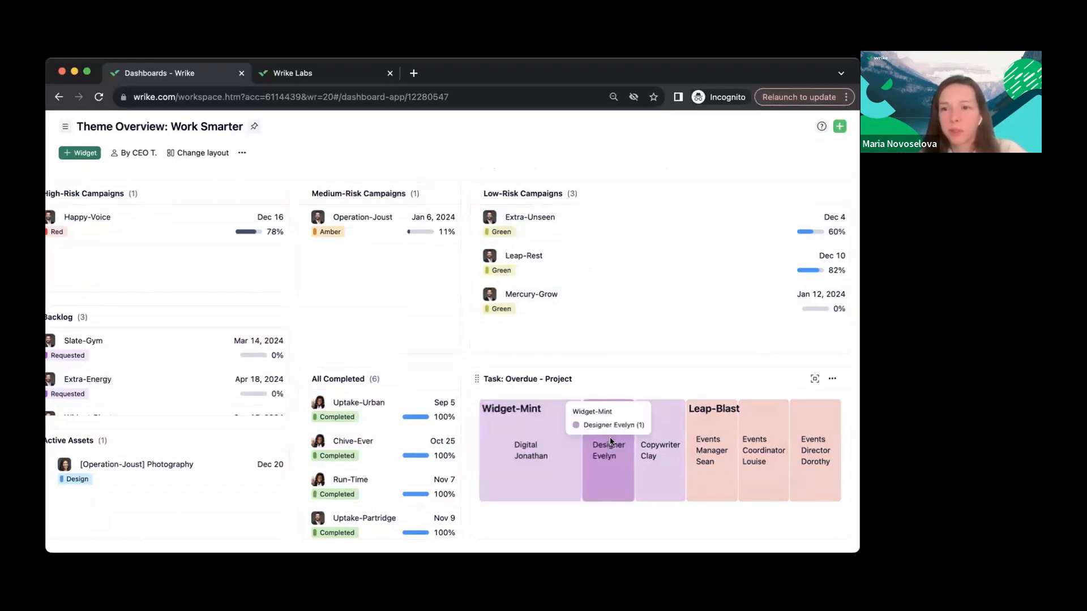
{"action": "mouse_move", "coordinate": [657, 441]}
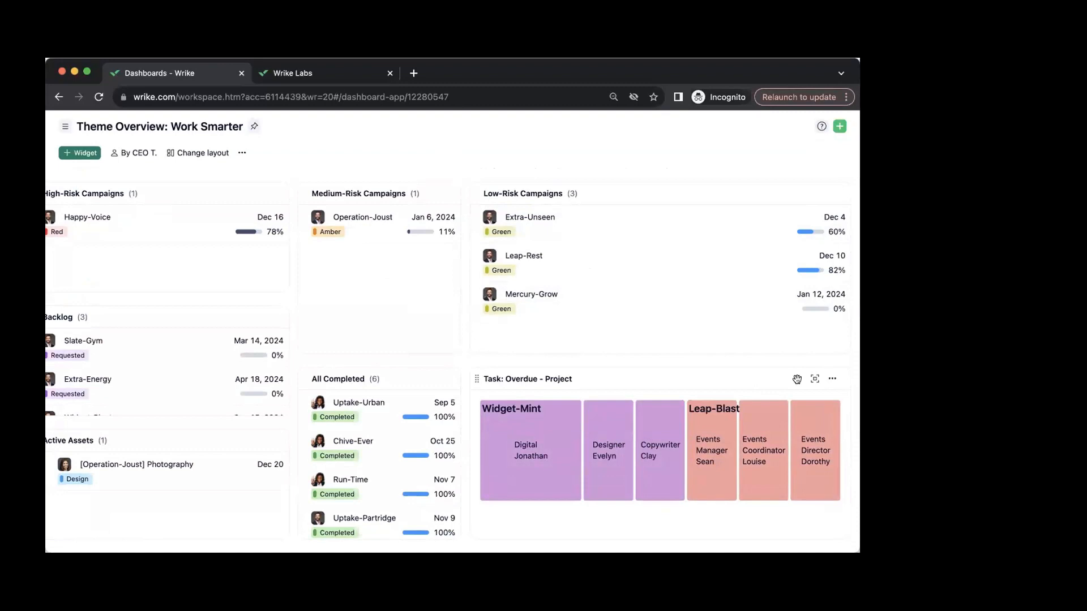
- Try the overdue tasks widget as a single number and broken down by Status, and discard the edits
{"action": "left_click", "coordinate": [832, 378]}
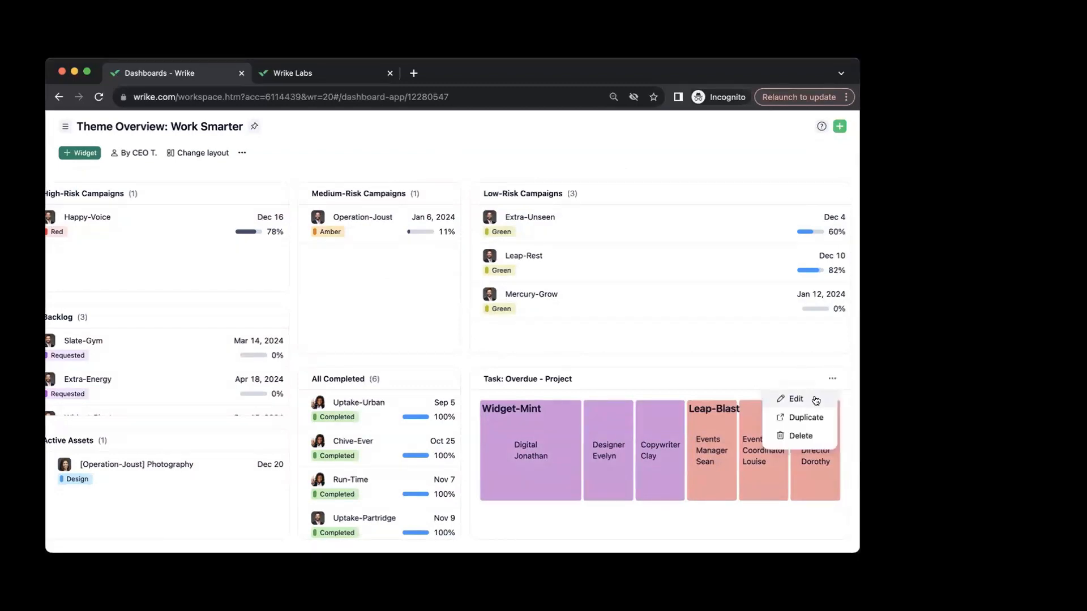
{"action": "left_click", "coordinate": [816, 399]}
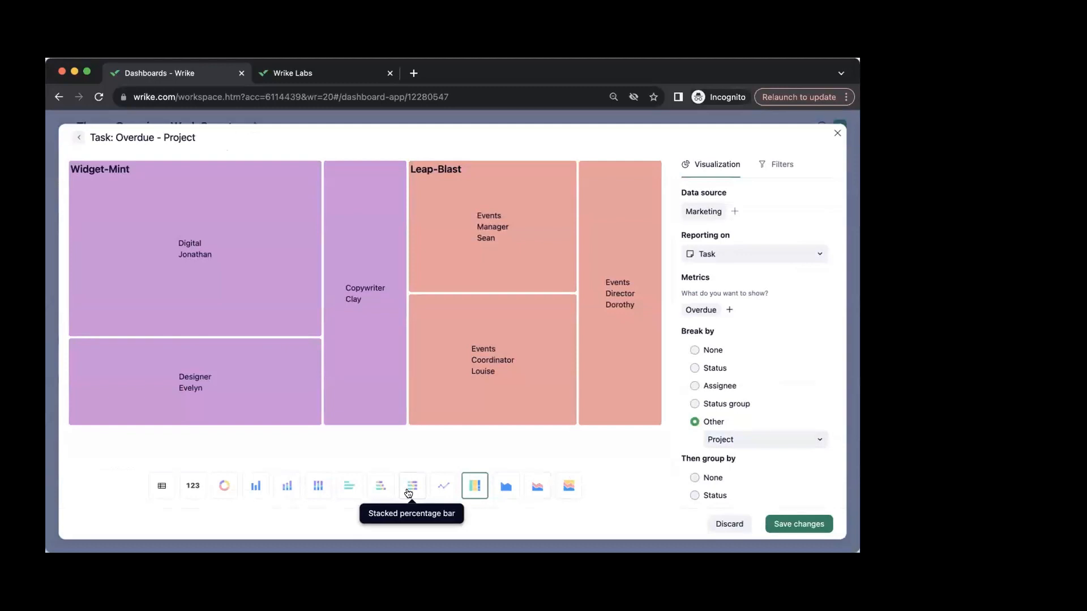
{"action": "left_click", "coordinate": [196, 490]}
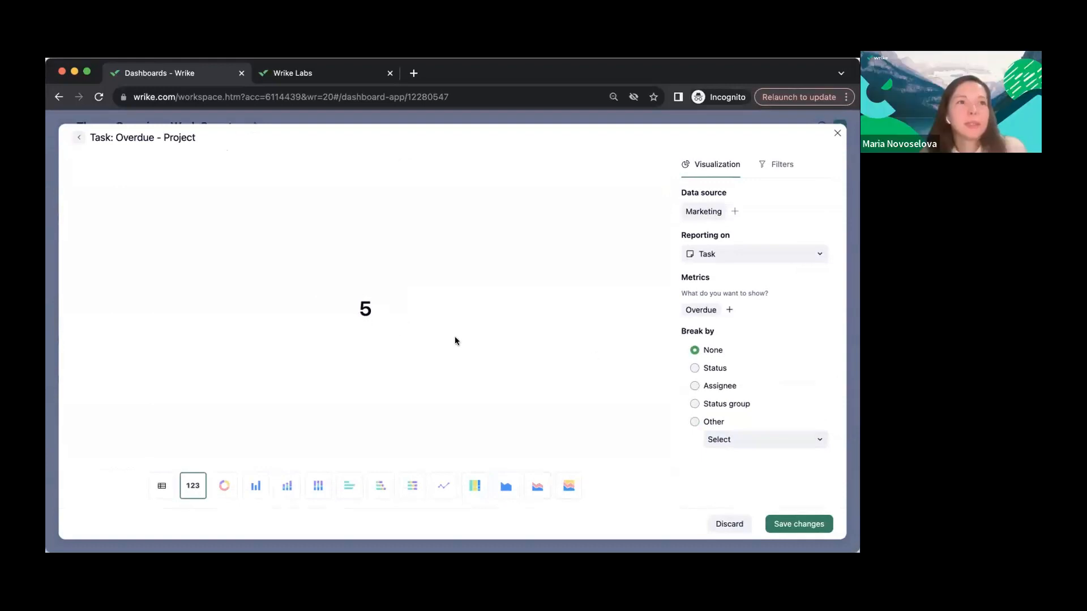
{"action": "left_click", "coordinate": [719, 369]}
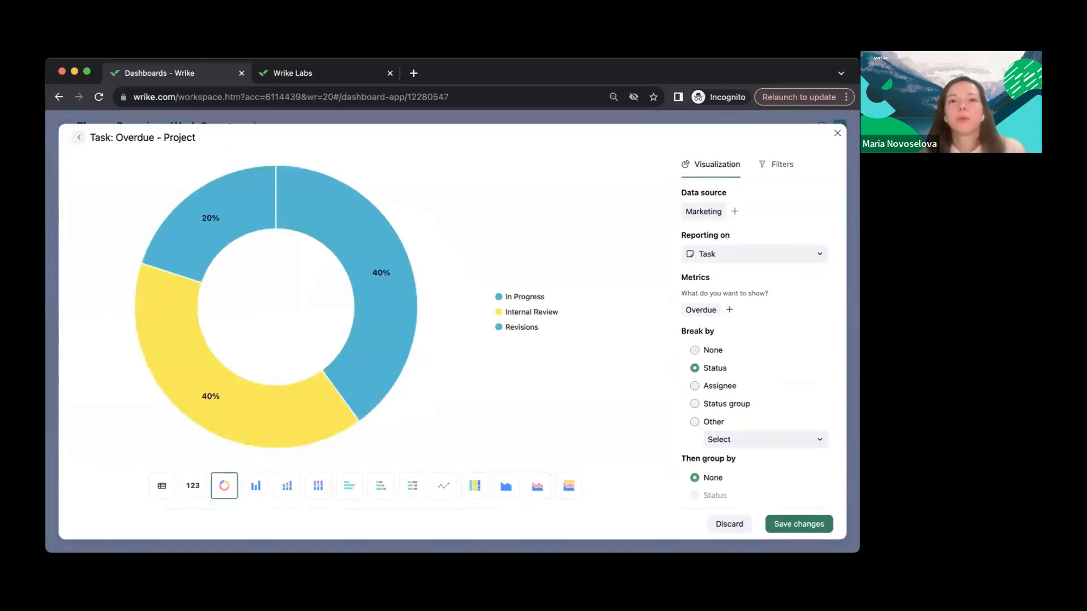
{"action": "left_click", "coordinate": [729, 524]}
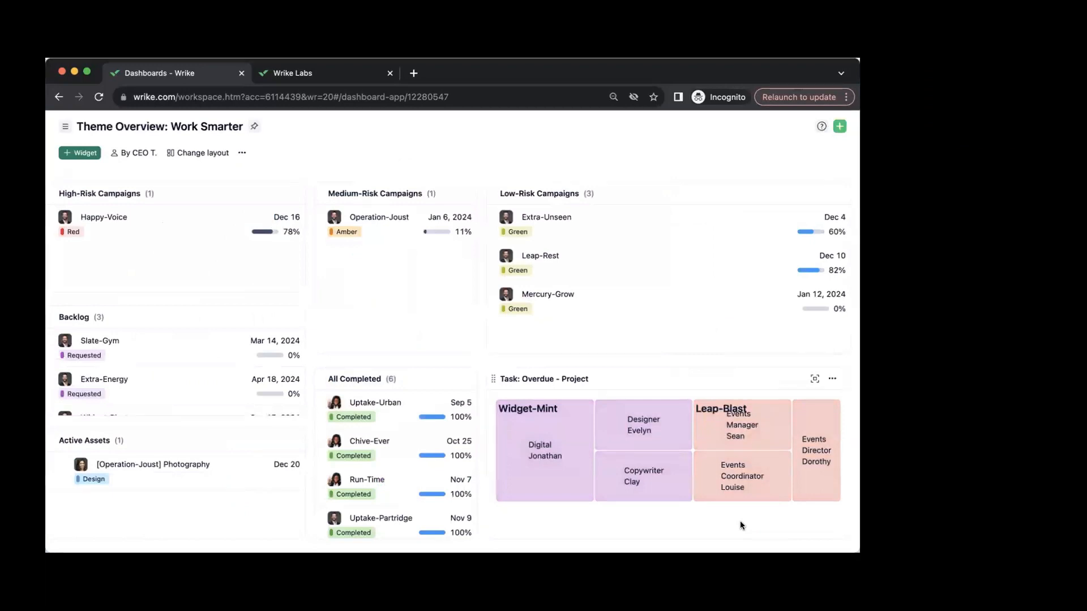
- Widen the middle dashboard column that holds the Medium-Risk Campaigns and All Completed widgets
{"action": "mouse_move", "coordinate": [610, 471]}
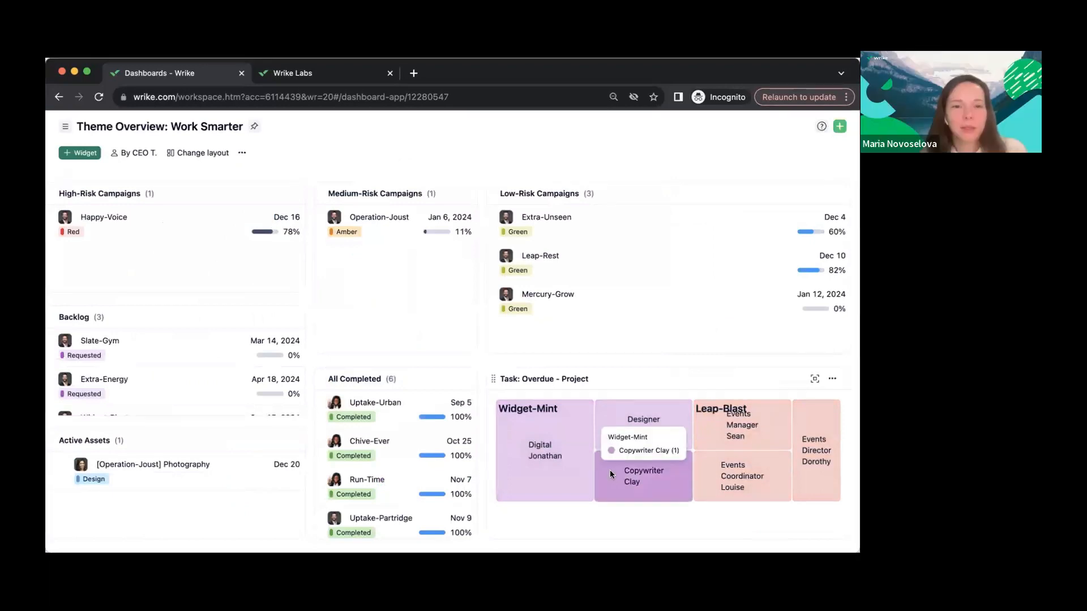
{"action": "mouse_move", "coordinate": [577, 474]}
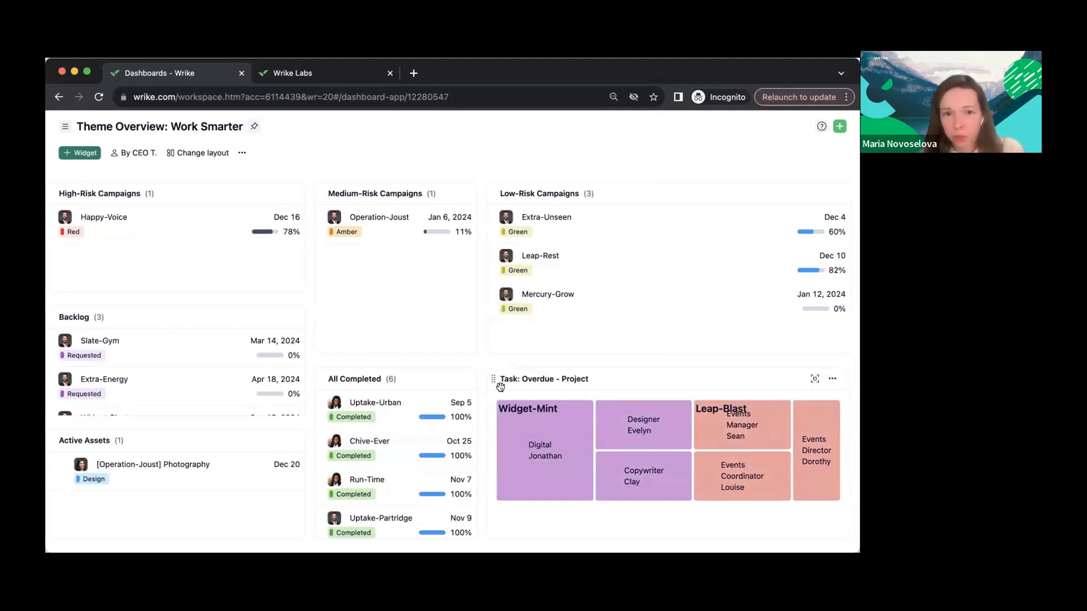
{"action": "left_click_drag", "start_coordinate": [500, 387], "coordinate": [714, 341]}
{"action": "scroll", "coordinate": [490, 439], "scroll_direction": "down", "scroll_amount": 2}
{"action": "scroll", "coordinate": [490, 439], "scroll_direction": "up", "scroll_amount": 2}
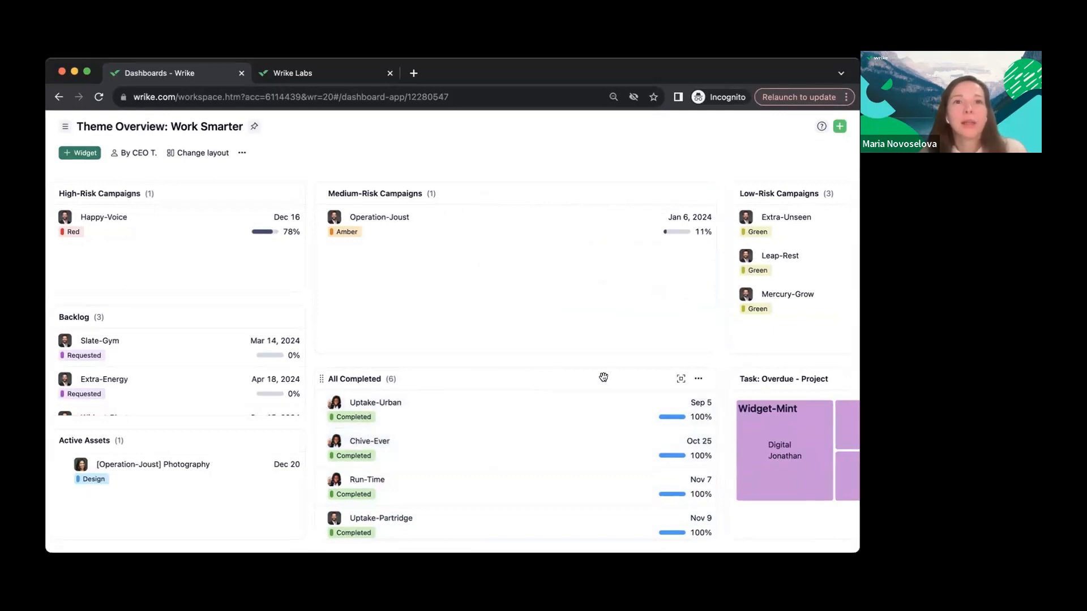
- Switch the display mode of the All Completed widget to a table
{"action": "left_click", "coordinate": [699, 380]}
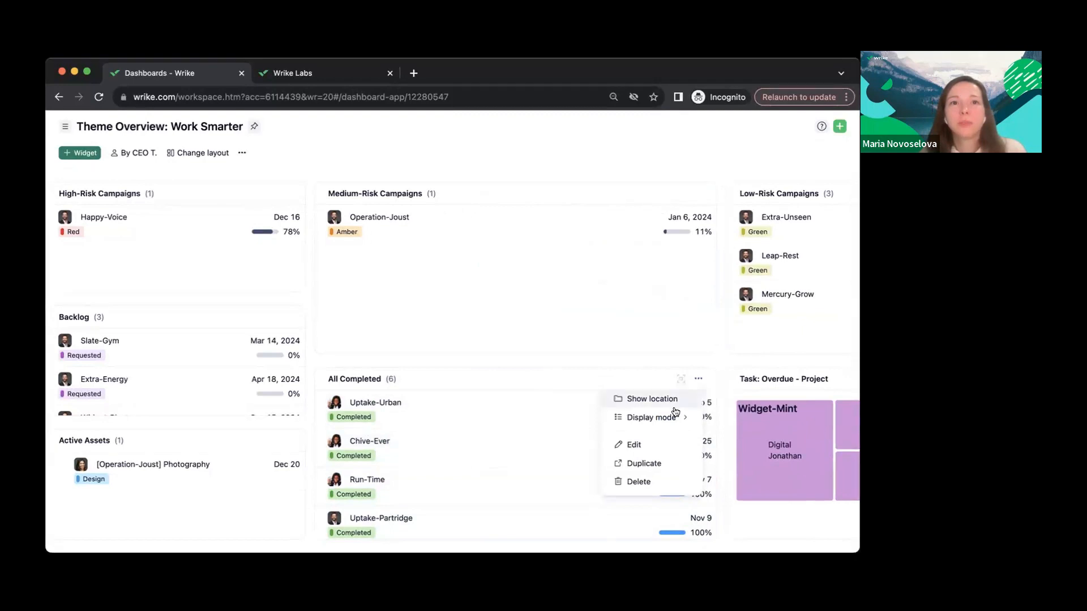
{"action": "mouse_move", "coordinate": [673, 419]}
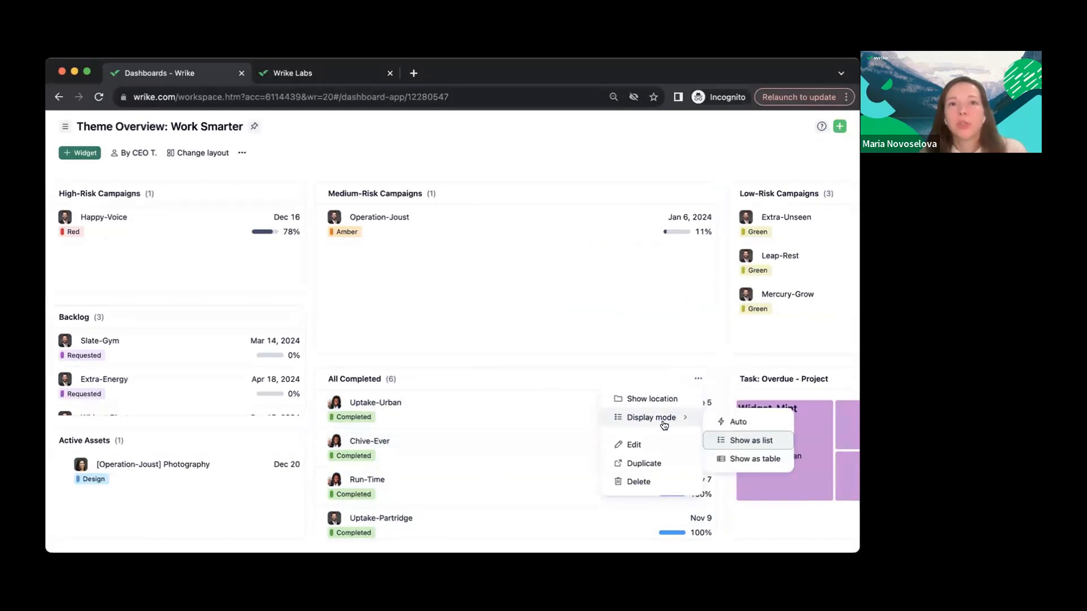
{"action": "left_click", "coordinate": [746, 459]}
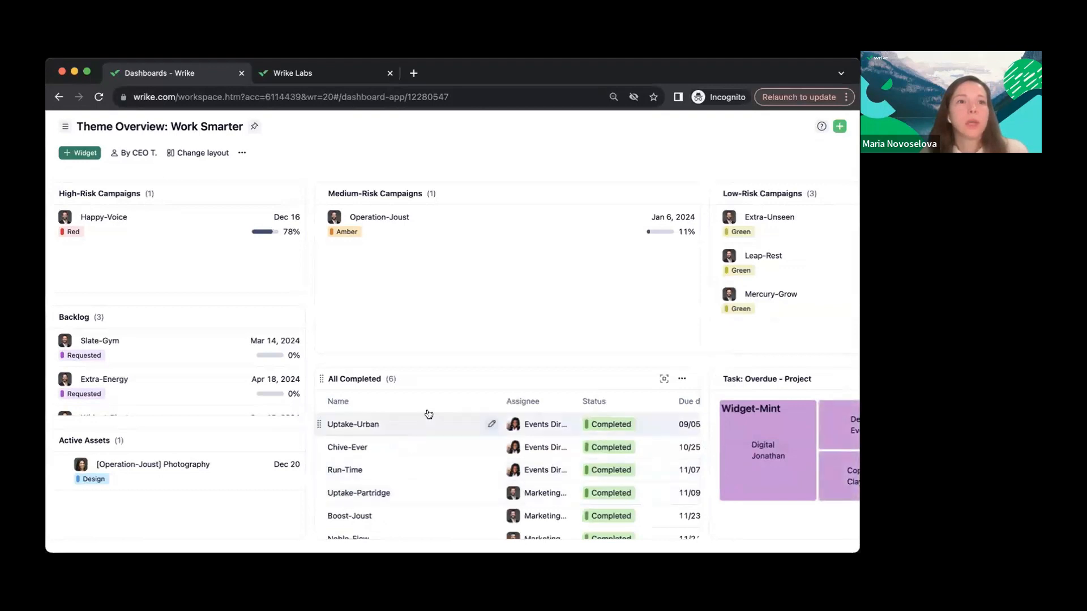
- Edit the All Completed widget and add the Budget Used custom field as a column
{"action": "left_click", "coordinate": [682, 379]}
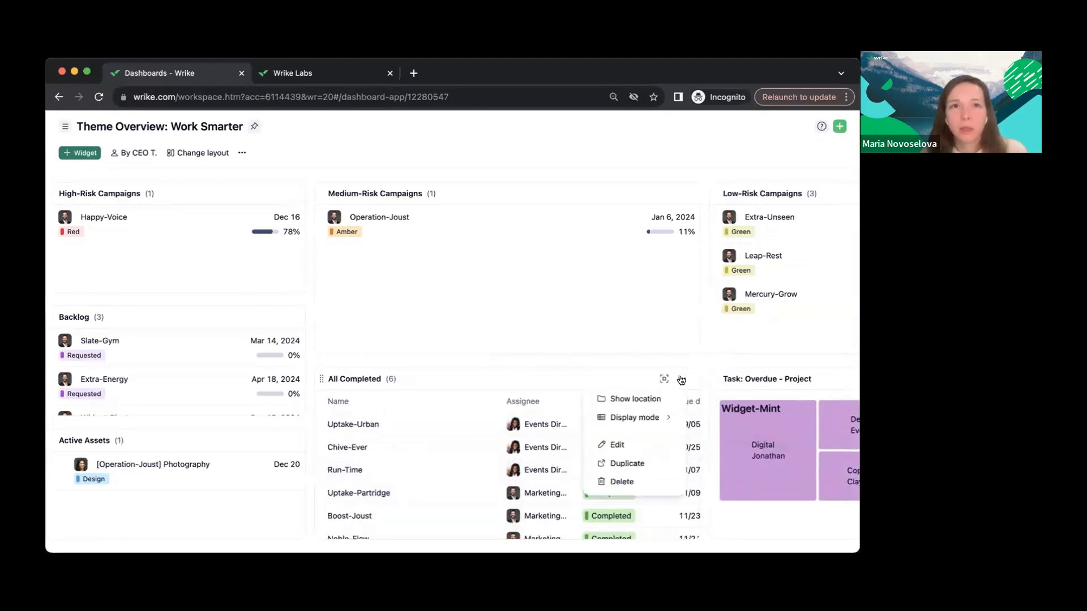
{"action": "left_click", "coordinate": [649, 450]}
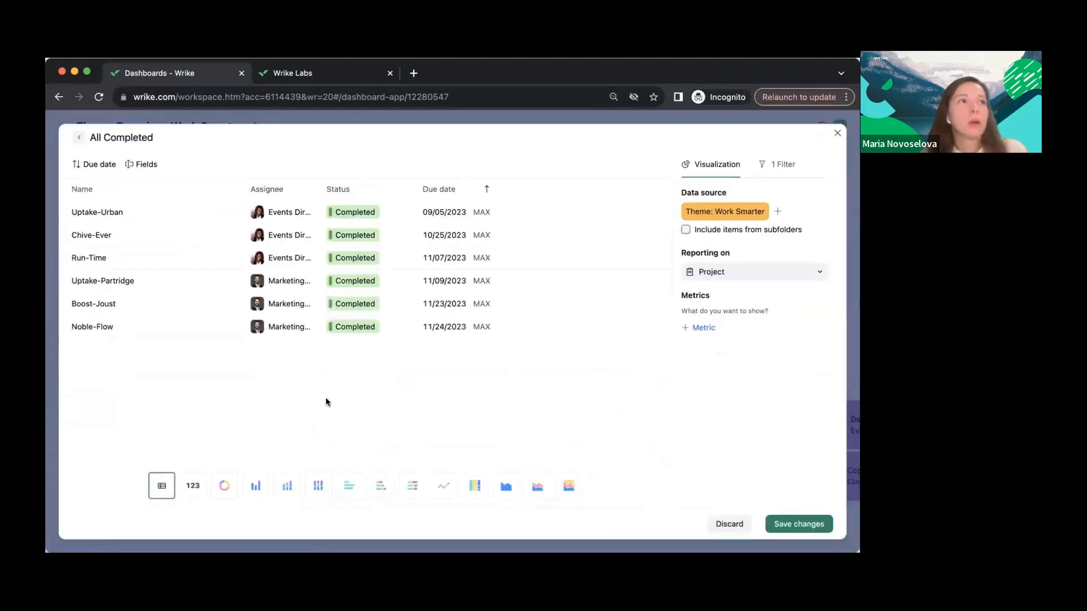
{"action": "left_click", "coordinate": [141, 165]}
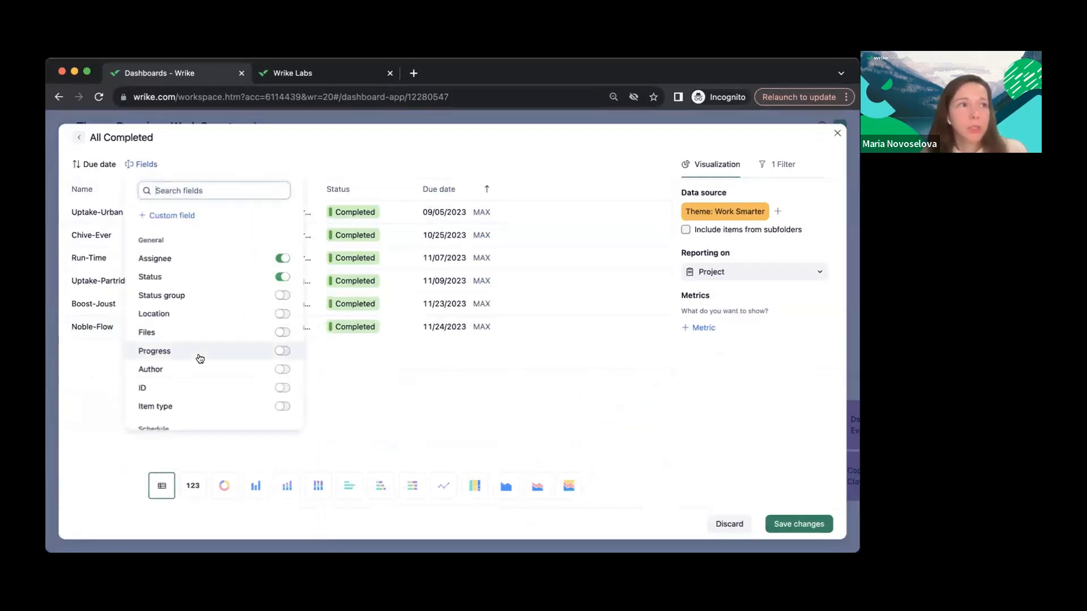
{"action": "scroll", "coordinate": [199, 359], "scroll_direction": "down", "scroll_amount": 3}
{"action": "scroll", "coordinate": [199, 358], "scroll_direction": "down", "scroll_amount": 5}
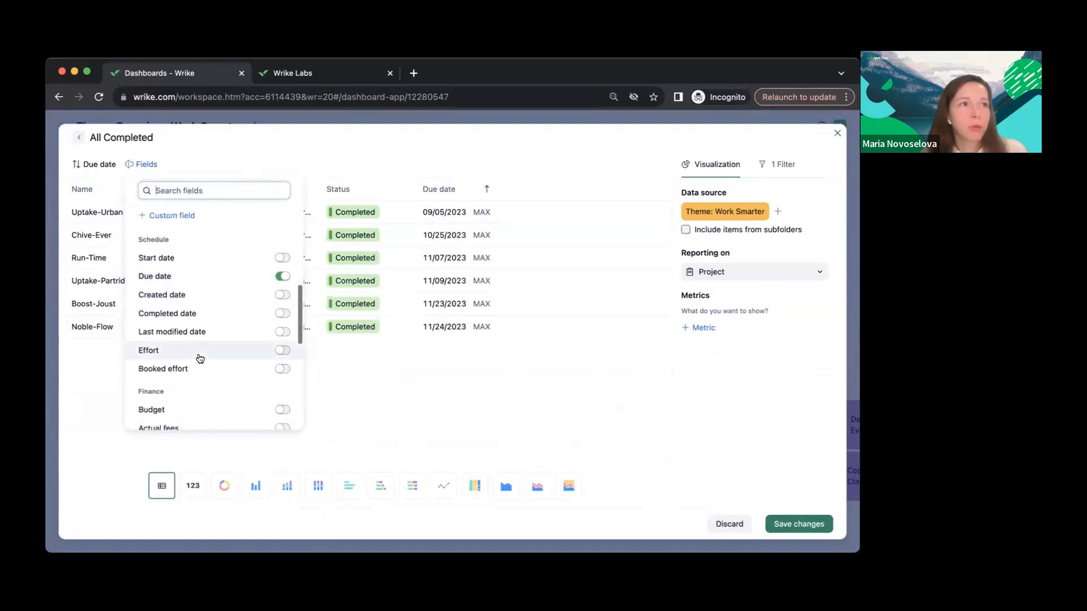
{"action": "scroll", "coordinate": [200, 355], "scroll_direction": "down", "scroll_amount": 3}
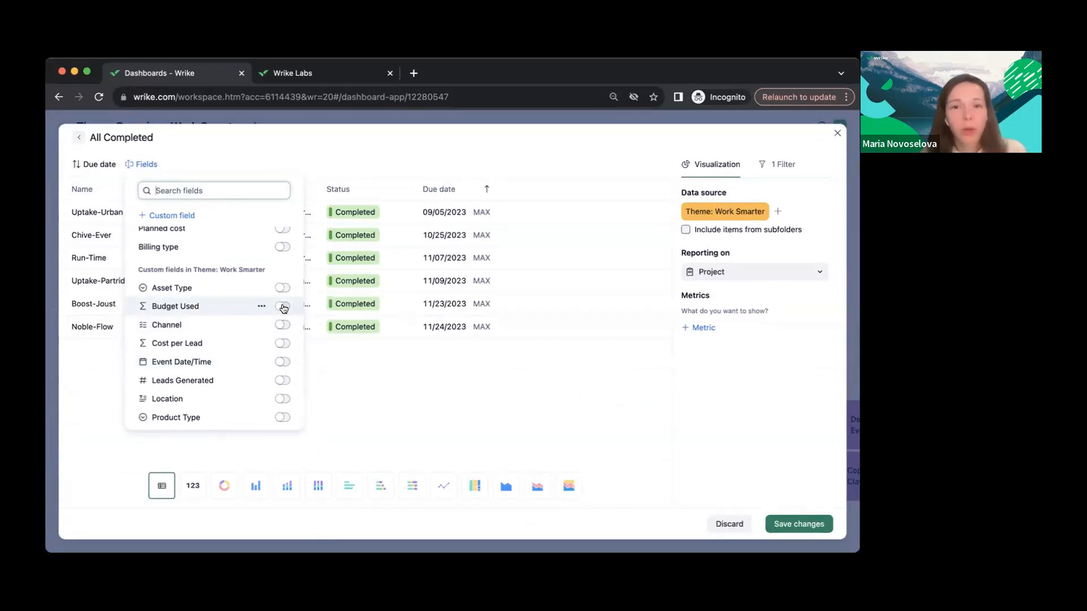
{"action": "left_click", "coordinate": [282, 306]}
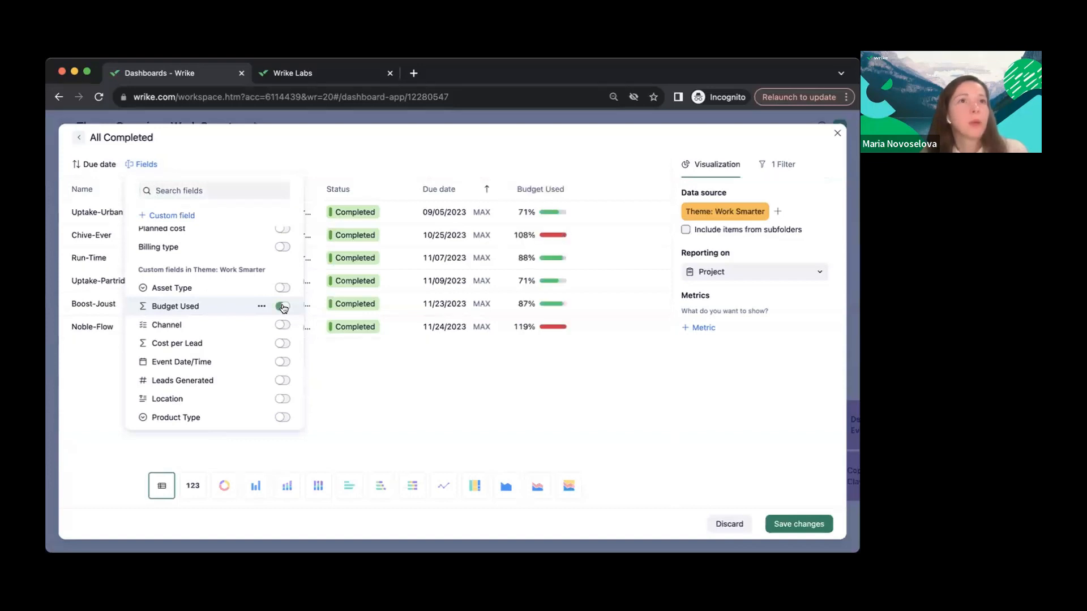
{"action": "left_click", "coordinate": [554, 384]}
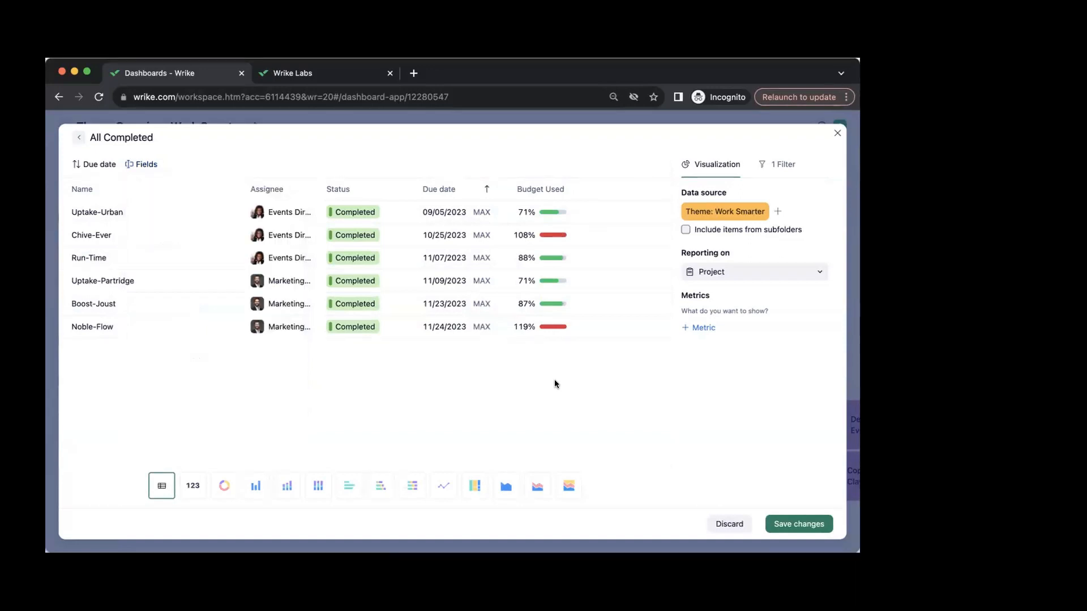
- Rename the All Completed widget as "All Completed and Budget" and save its changes
{"action": "left_click", "coordinate": [160, 136]}
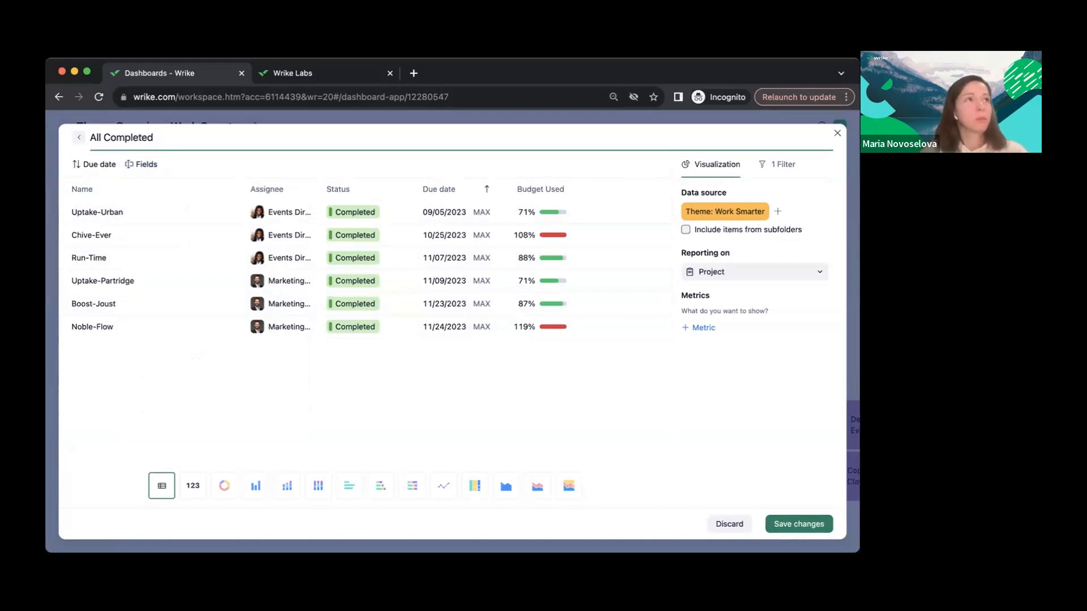
{"action": "left_click", "coordinate": [204, 138]}
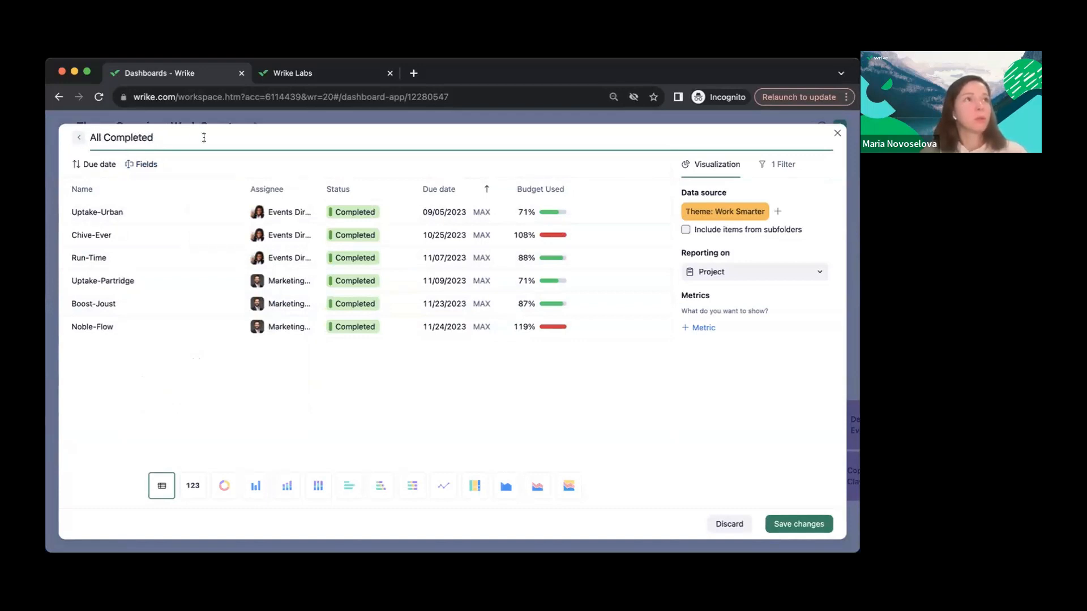
{"action": "type", "text": "and B"}
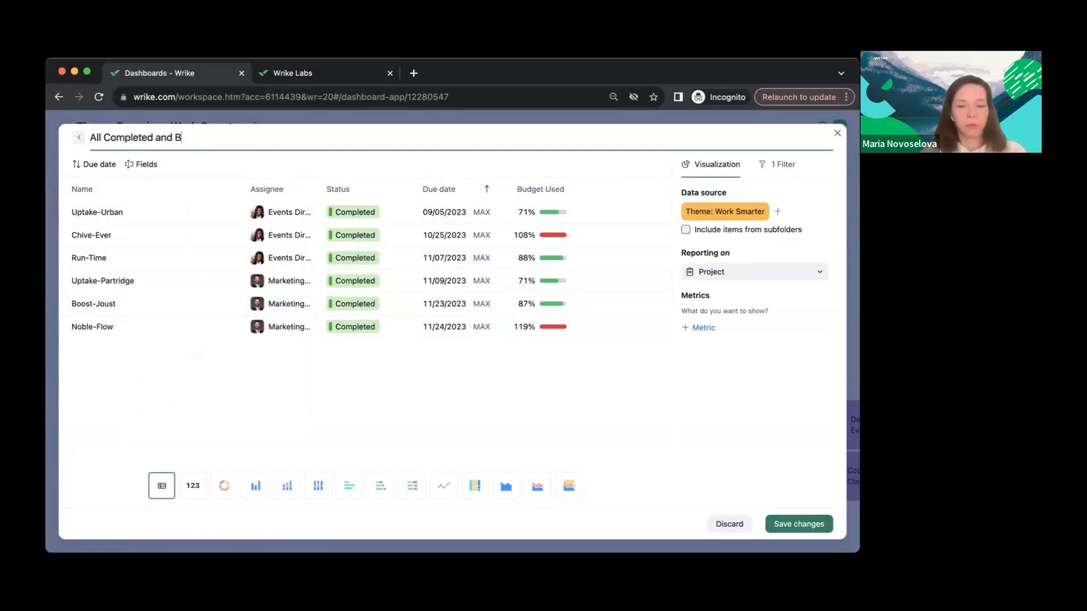
{"action": "type", "text": "udget"}
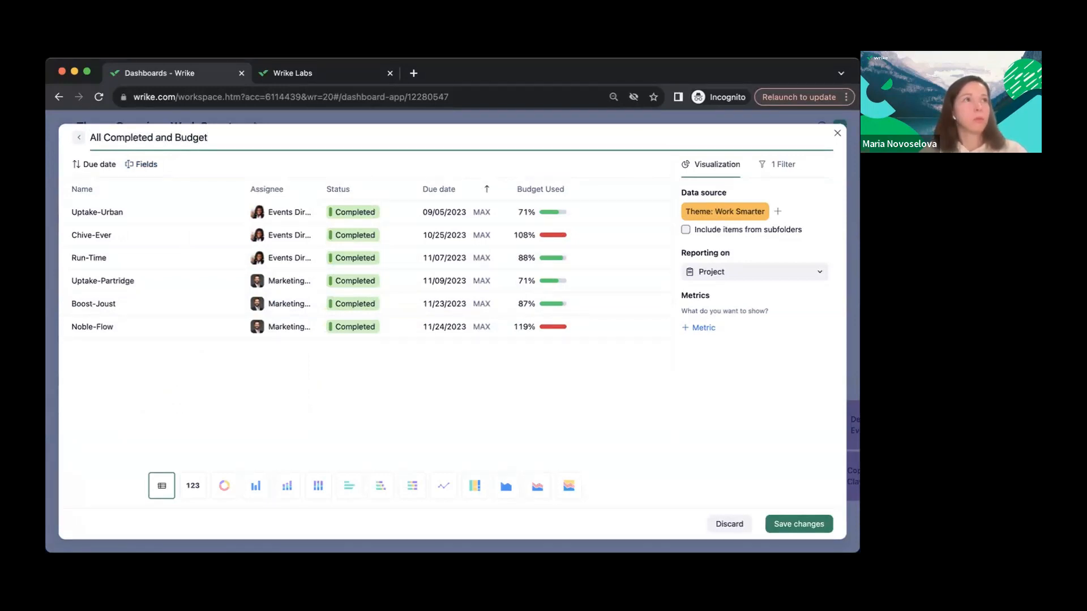
{"action": "left_click", "coordinate": [799, 524]}
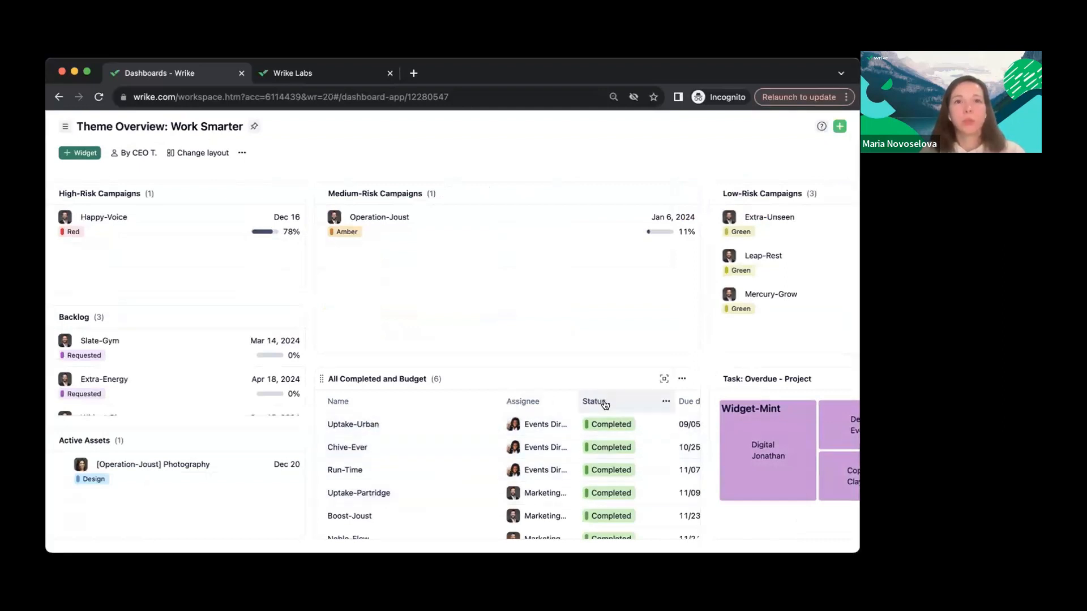
- Expand the All Completed and Budget widget, open the full details of the Noble-Flow project, and review its subitems and budget use
{"action": "left_click", "coordinate": [661, 379]}
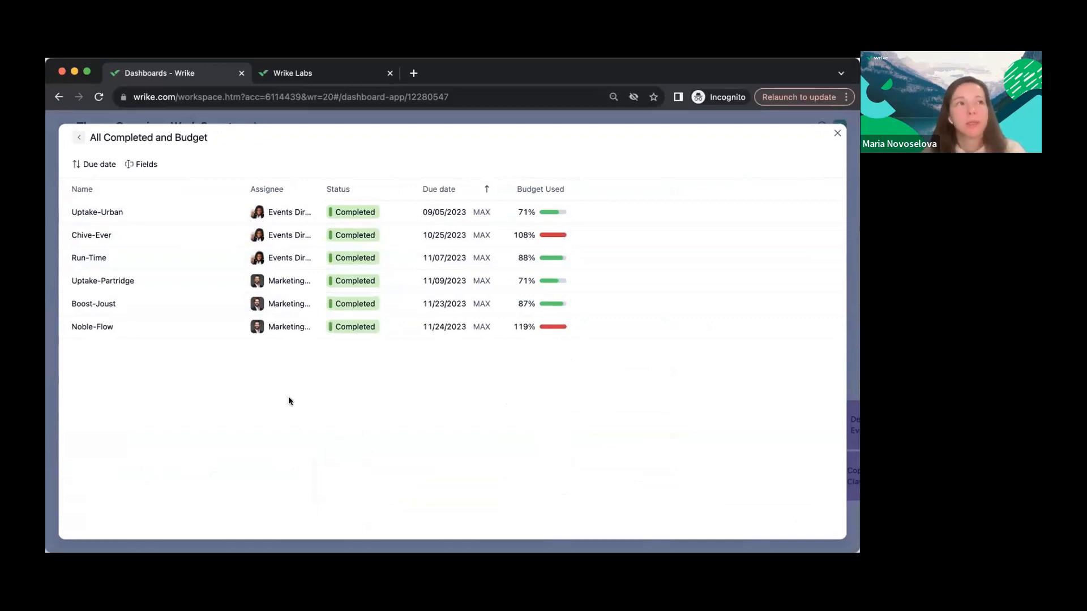
{"action": "left_click", "coordinate": [130, 328]}
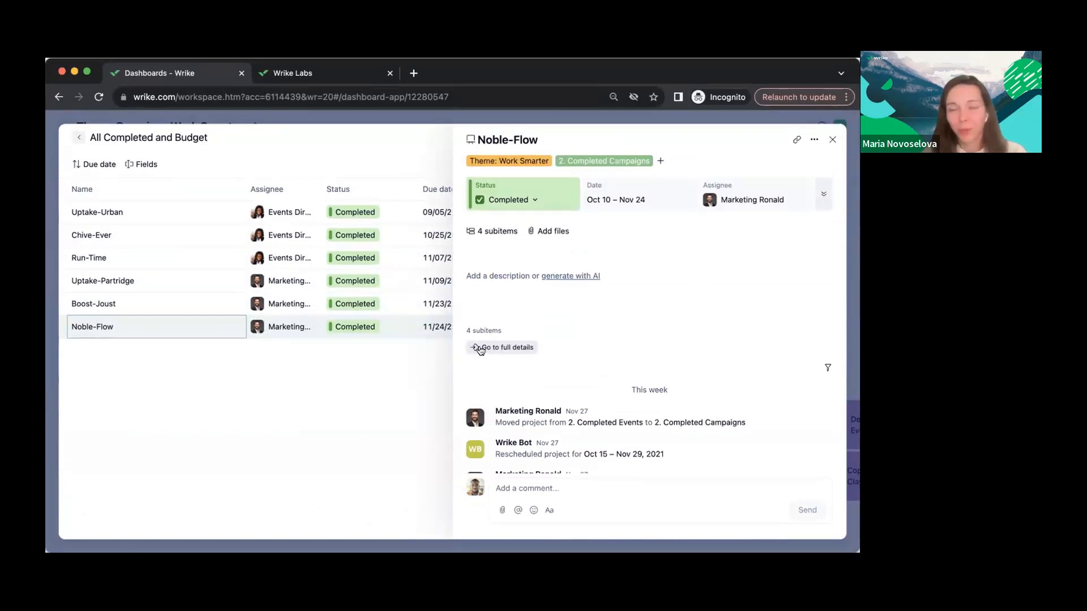
{"action": "left_click", "coordinate": [513, 348]}
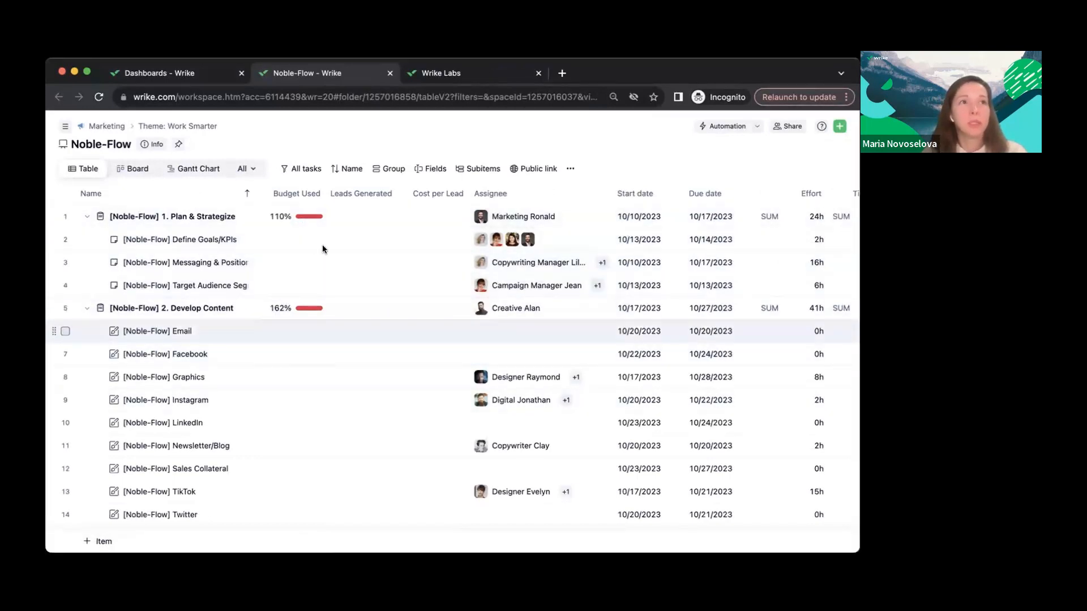
{"action": "scroll", "coordinate": [321, 369], "scroll_direction": "down", "scroll_amount": 3}
{"action": "scroll", "coordinate": [321, 369], "scroll_direction": "up", "scroll_amount": 3}
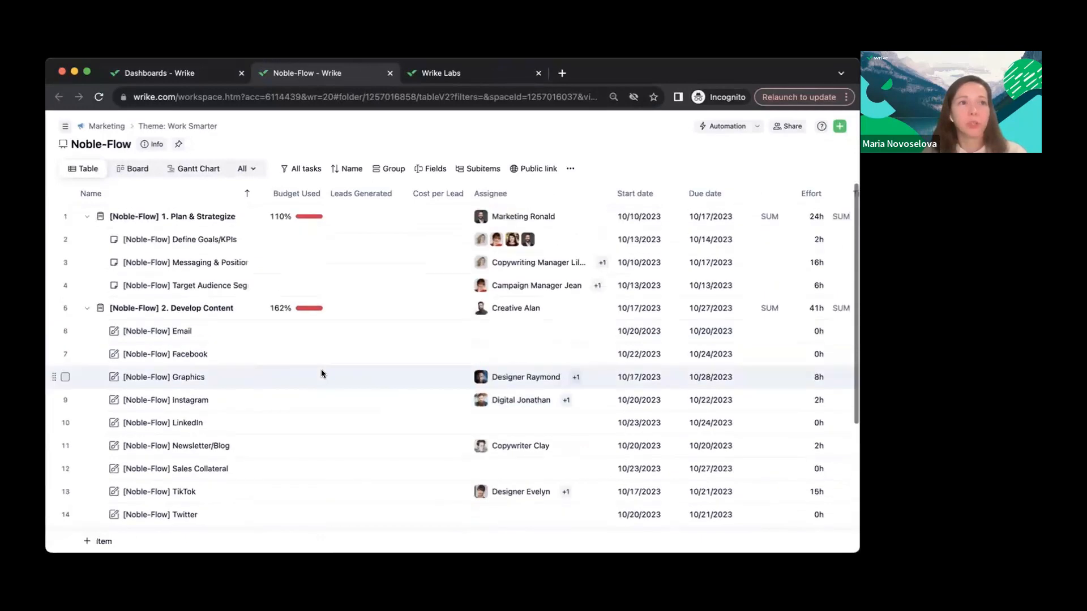
- Examine the effort, time spent, cost and budget columns of the Noble-Flow project, and return to the dashboard without the project details open
{"action": "mouse_move", "coordinate": [554, 396]}
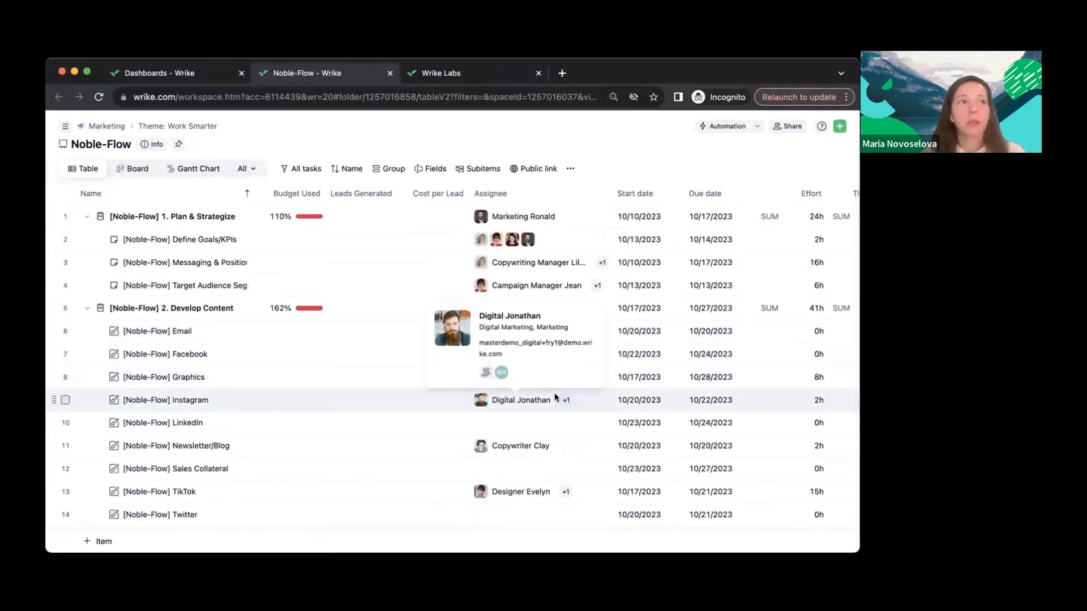
{"action": "scroll", "coordinate": [554, 396], "scroll_direction": "right", "scroll_amount": 10}
{"action": "scroll", "coordinate": [554, 396], "scroll_direction": "right", "scroll_amount": 1}
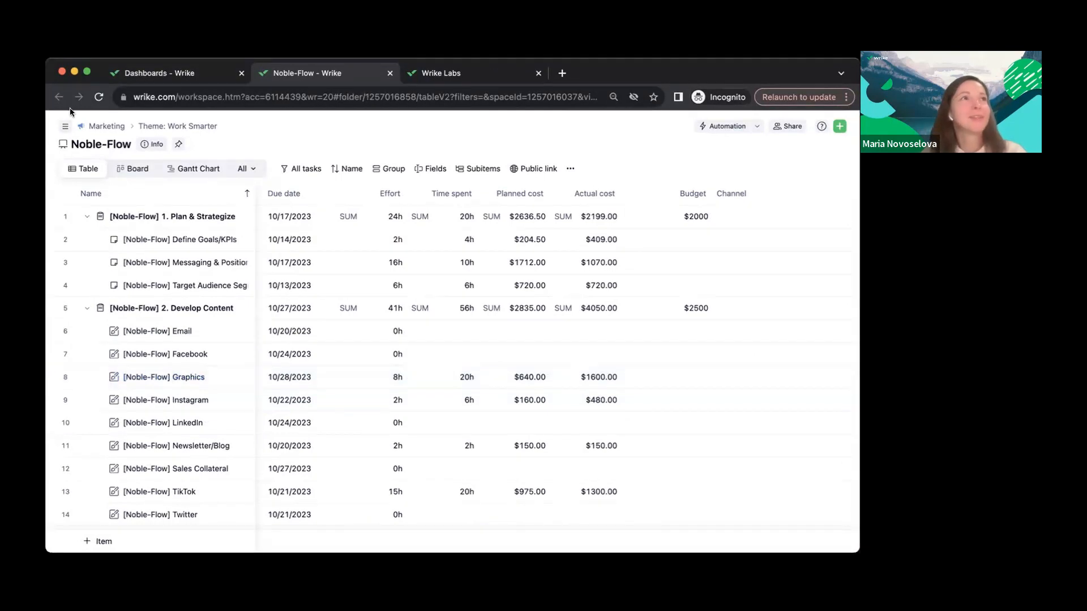
{"action": "left_click", "coordinate": [169, 76]}
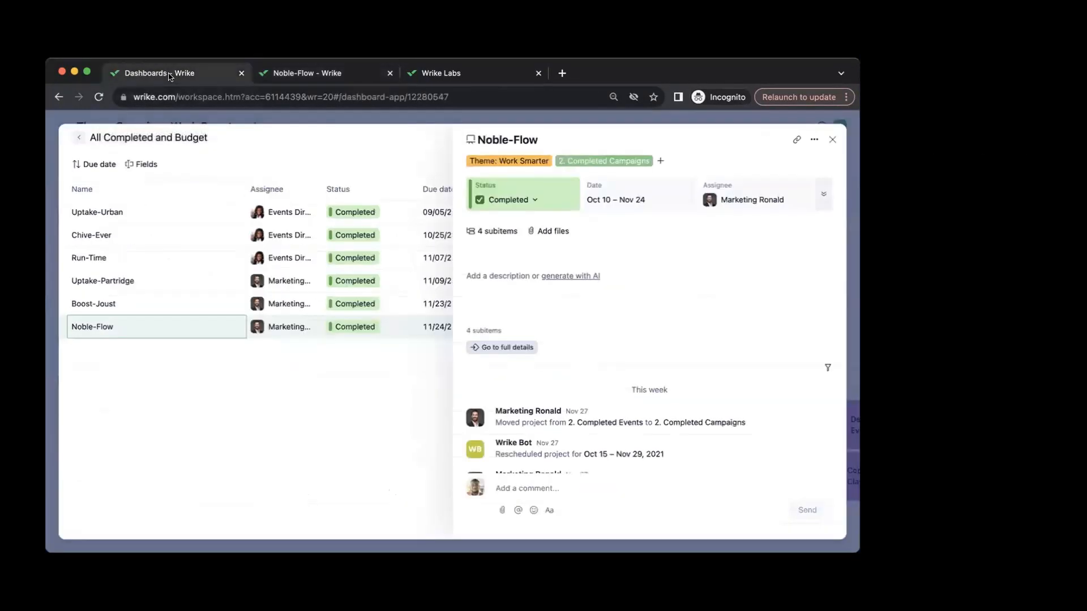
{"action": "left_click", "coordinate": [831, 140]}
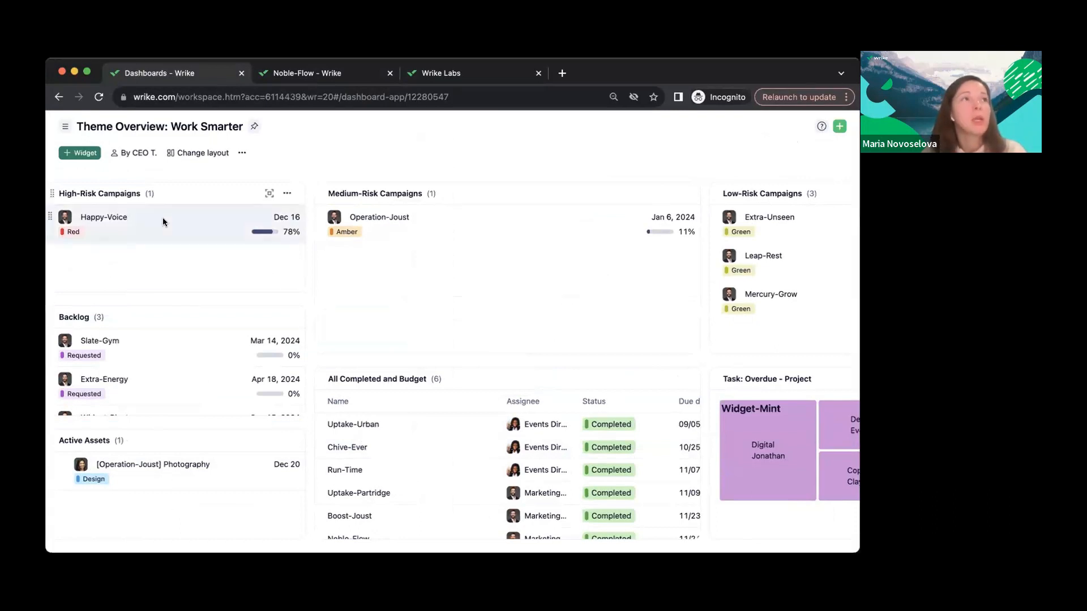
- Start a new dashboard widget that reports on the average approval duration of tasks
{"action": "left_click", "coordinate": [83, 154]}
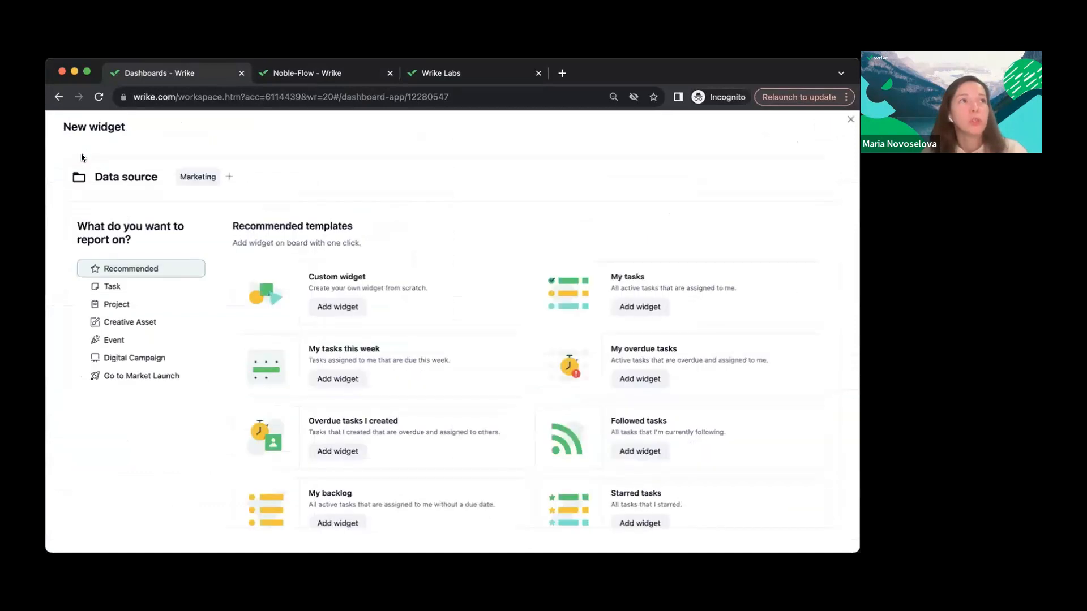
{"action": "left_click", "coordinate": [134, 289]}
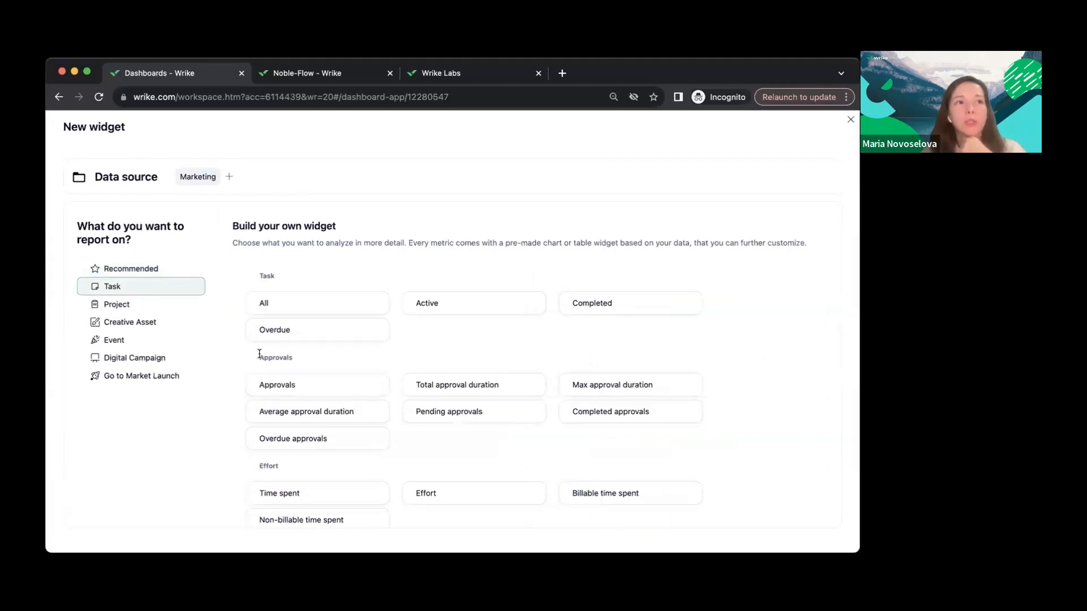
{"action": "left_click", "coordinate": [350, 412]}
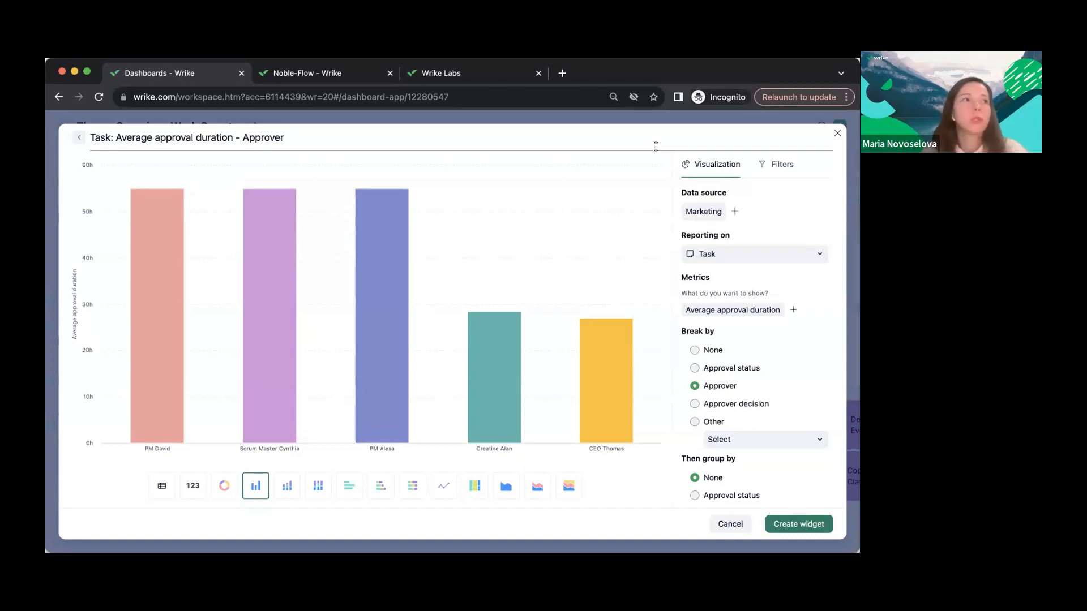
- Break the average approval duration down by assignee and create the widget as a horizontal bar chart
{"action": "scroll", "coordinate": [741, 379], "scroll_direction": "down", "scroll_amount": 2}
{"action": "scroll", "coordinate": [744, 380], "scroll_direction": "down", "scroll_amount": 1}
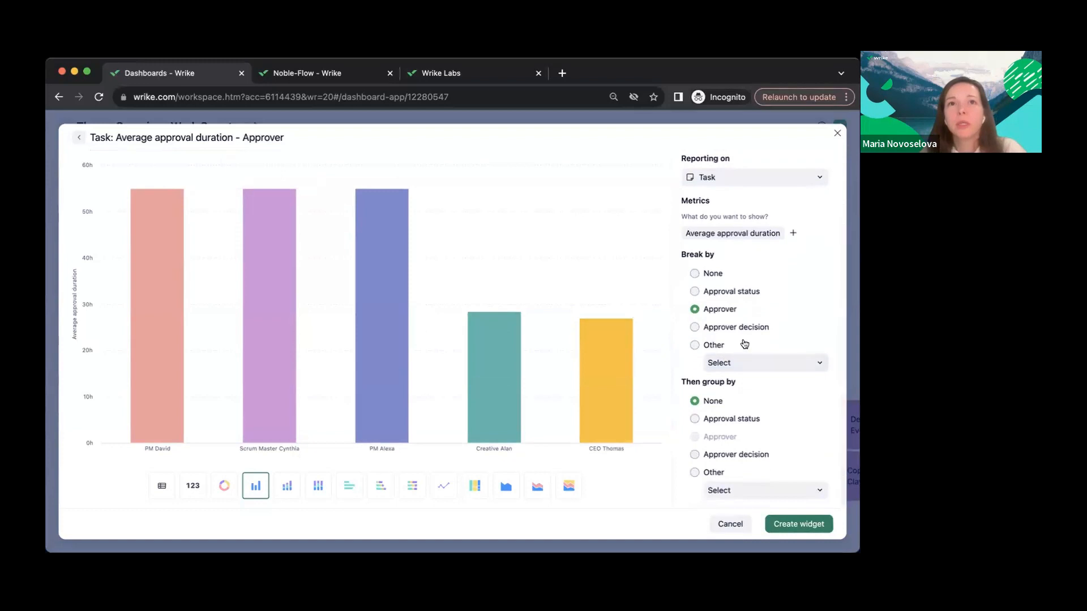
{"action": "left_click", "coordinate": [803, 366]}
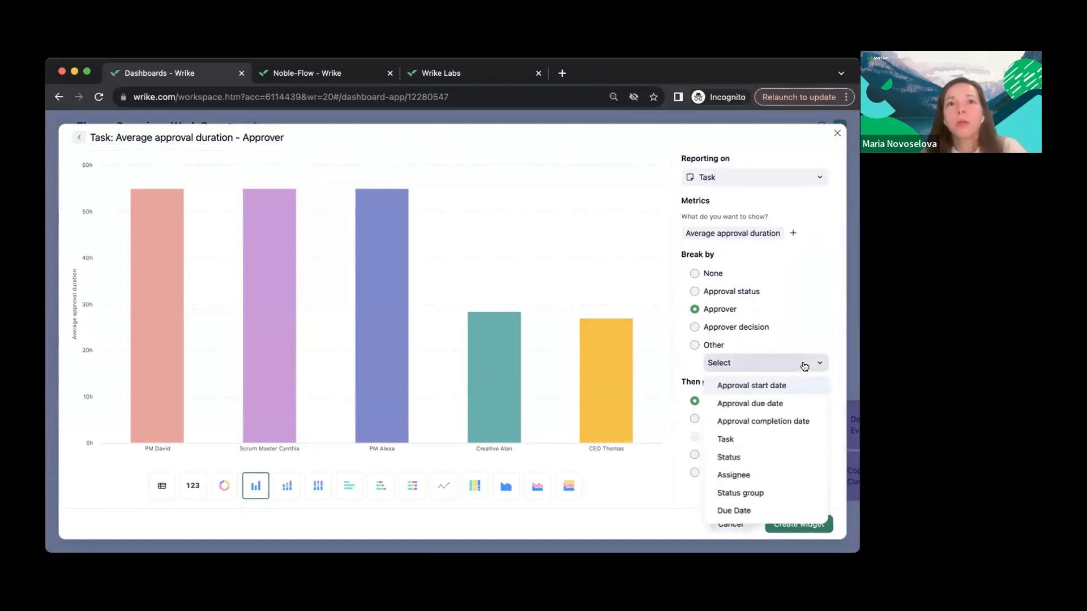
{"action": "left_click", "coordinate": [772, 474]}
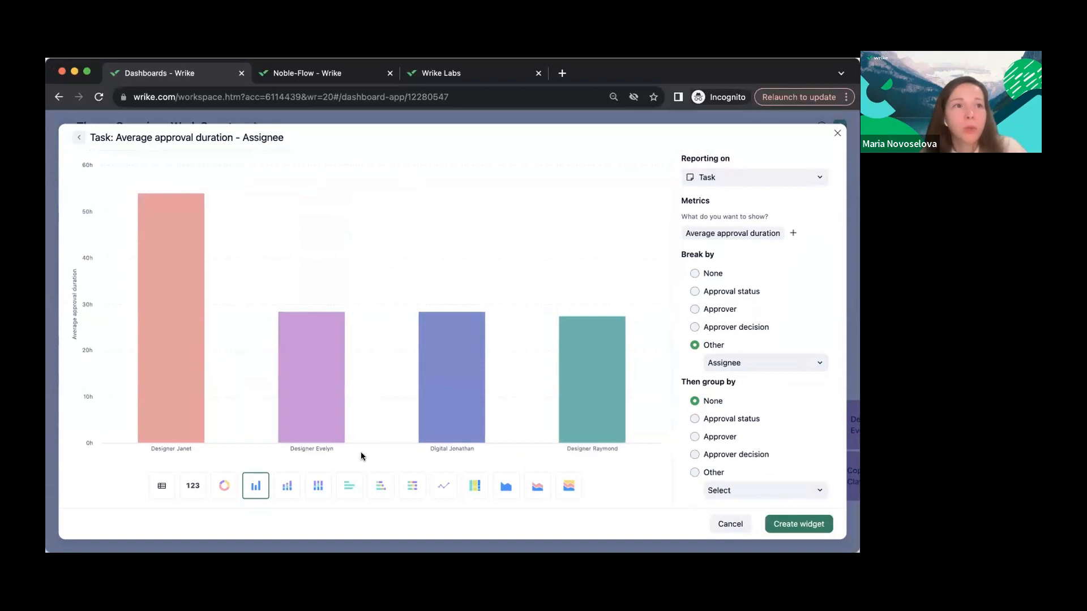
{"action": "left_click", "coordinate": [349, 487]}
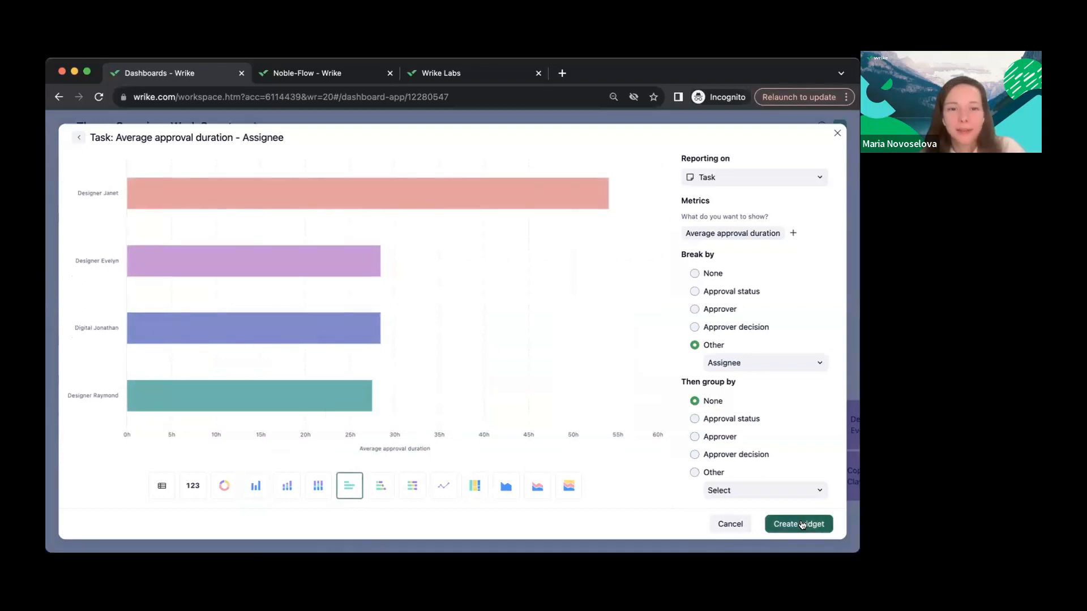
{"action": "left_click", "coordinate": [801, 524]}
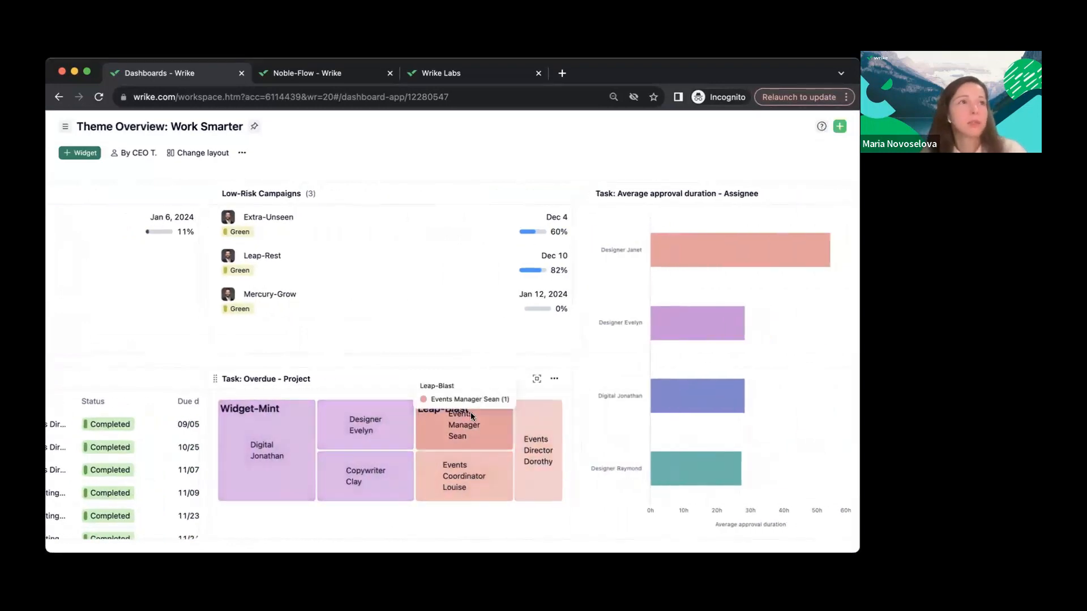
- Start a new widget reporting on active projects, broken down by status and shown as a donut chart
{"action": "scroll", "coordinate": [402, 390], "scroll_direction": "left", "scroll_amount": 2}
{"action": "scroll", "coordinate": [403, 389], "scroll_direction": "left", "scroll_amount": 10}
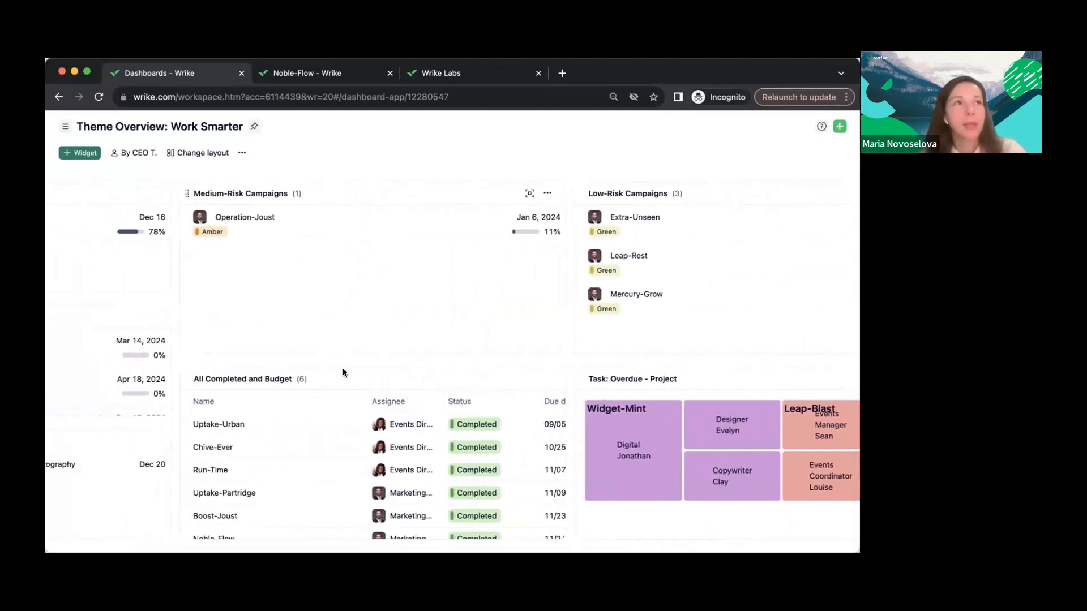
{"action": "scroll", "coordinate": [301, 290], "scroll_direction": "left", "scroll_amount": 4}
{"action": "scroll", "coordinate": [301, 293], "scroll_direction": "left", "scroll_amount": 1}
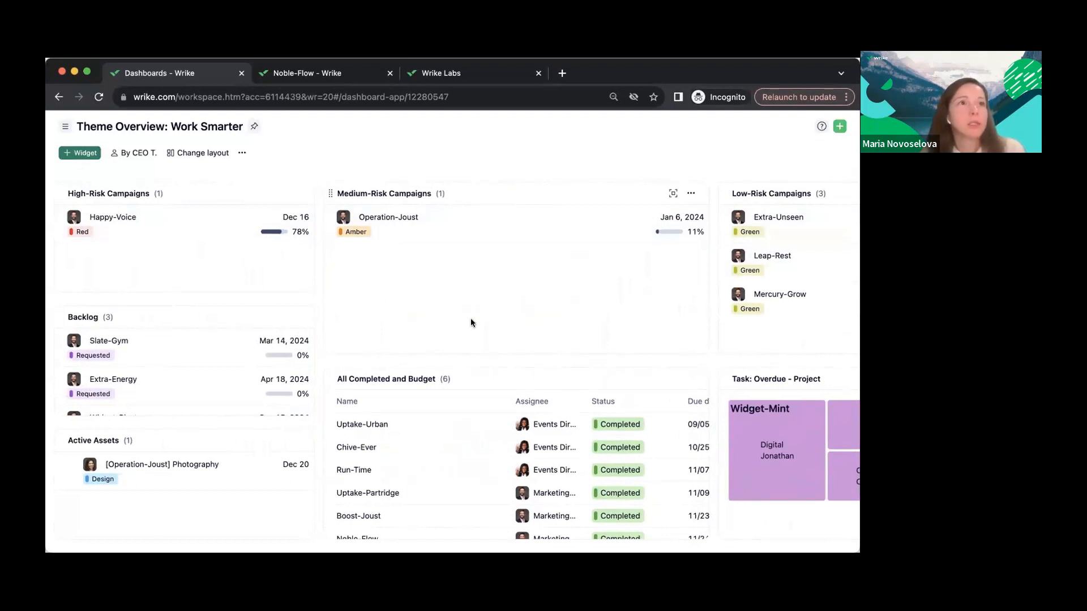
{"action": "left_click", "coordinate": [85, 155]}
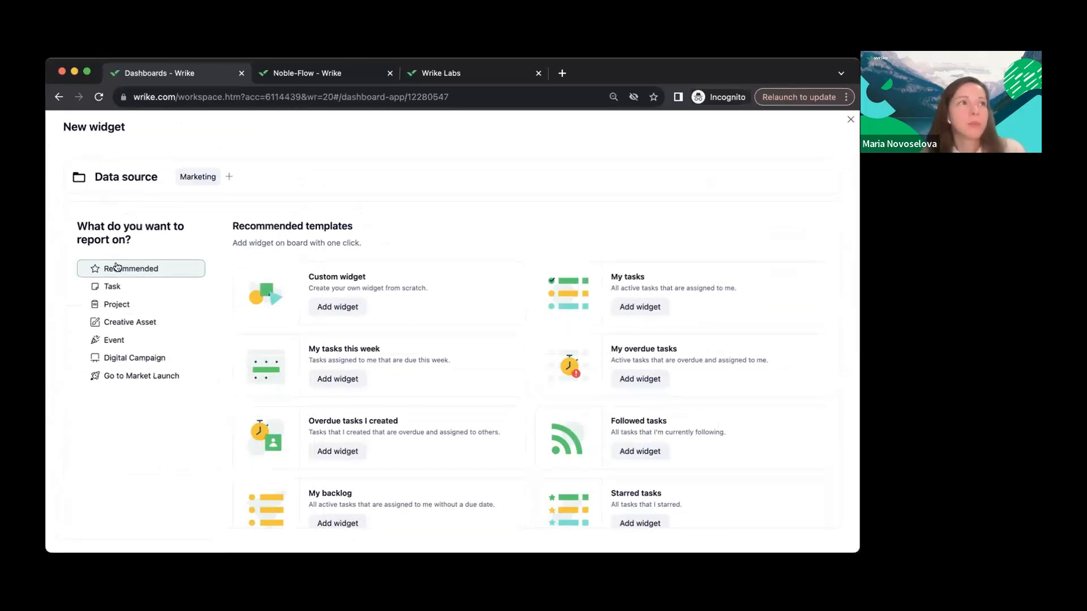
{"action": "left_click", "coordinate": [125, 306]}
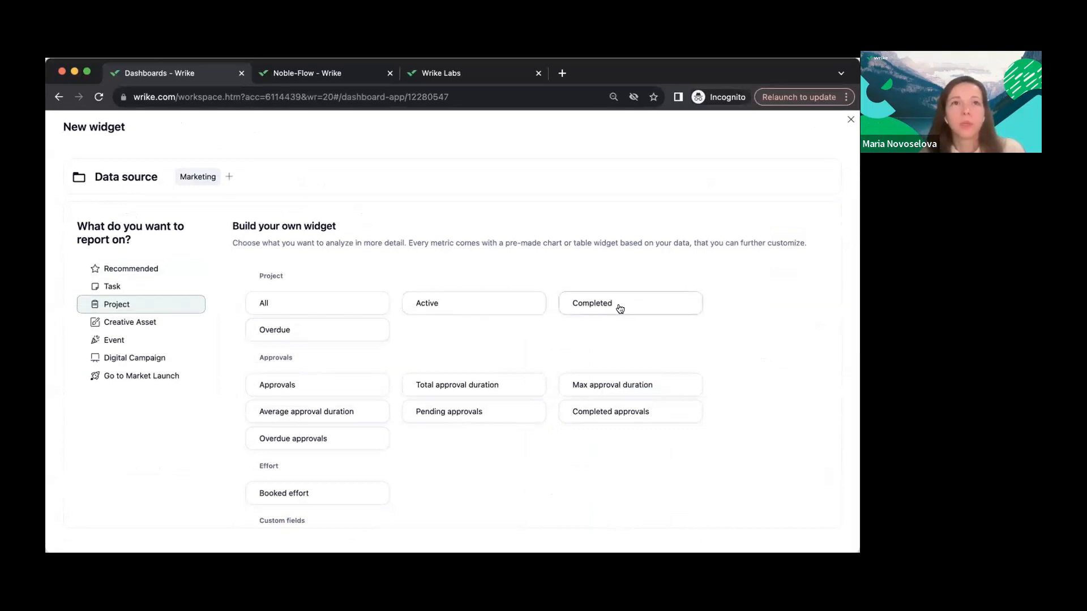
{"action": "left_click", "coordinate": [481, 307]}
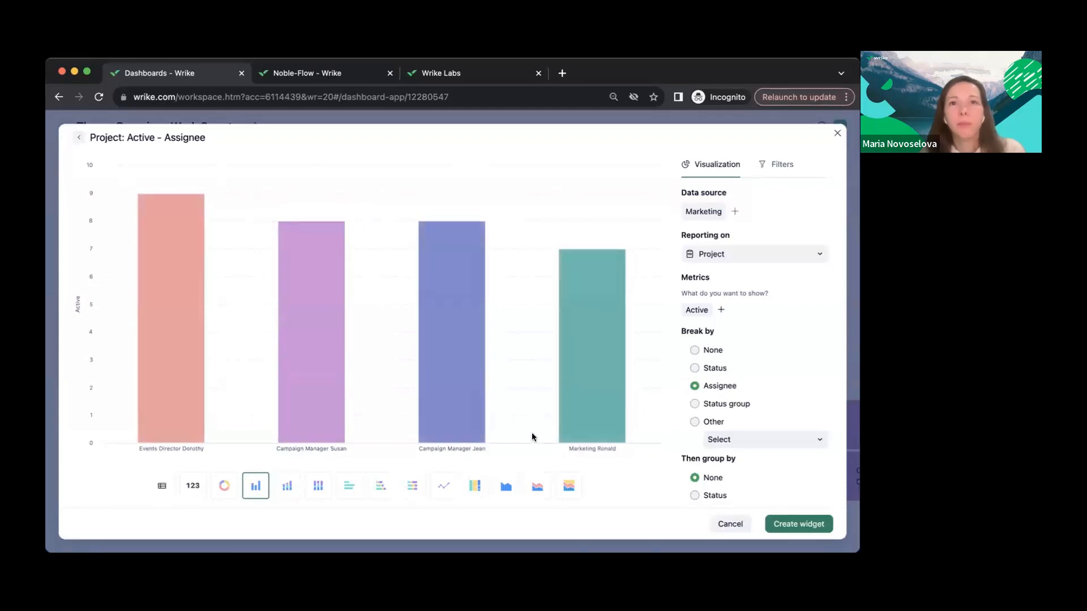
{"action": "left_click", "coordinate": [717, 370]}
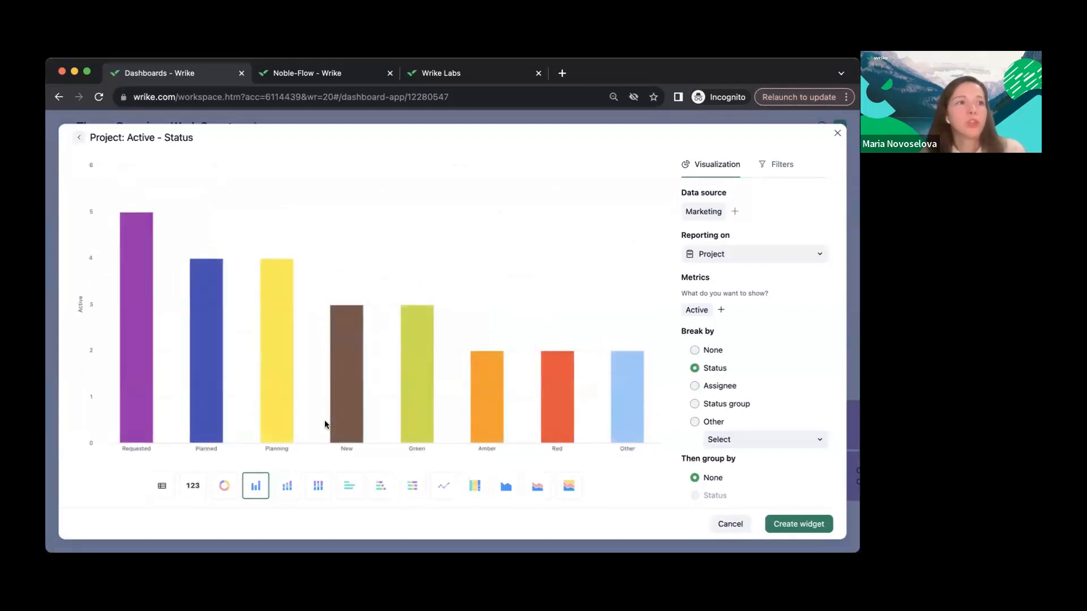
{"action": "left_click", "coordinate": [225, 487]}
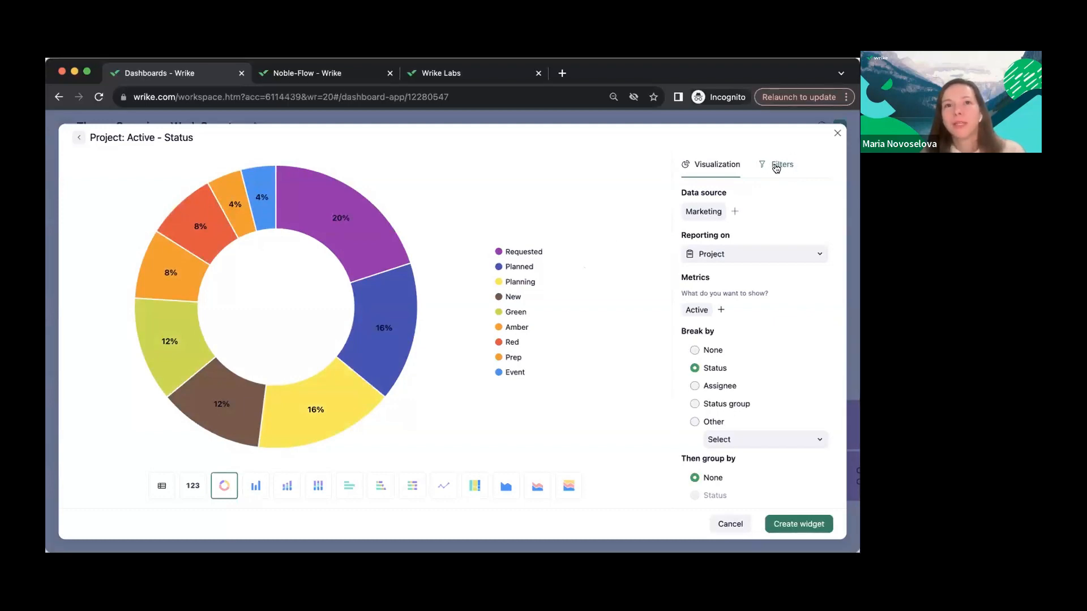
- Filter the active projects chart to the Green, Amber and Red statuses of the [Marketing] Campaign workflow
{"action": "left_click", "coordinate": [777, 166]}
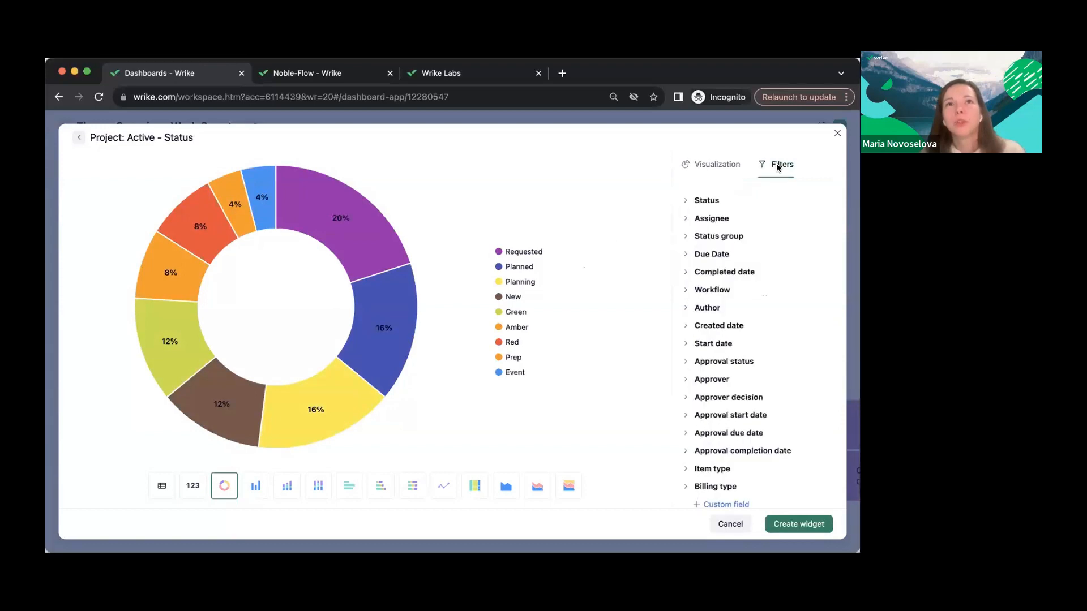
{"action": "left_click", "coordinate": [685, 202]}
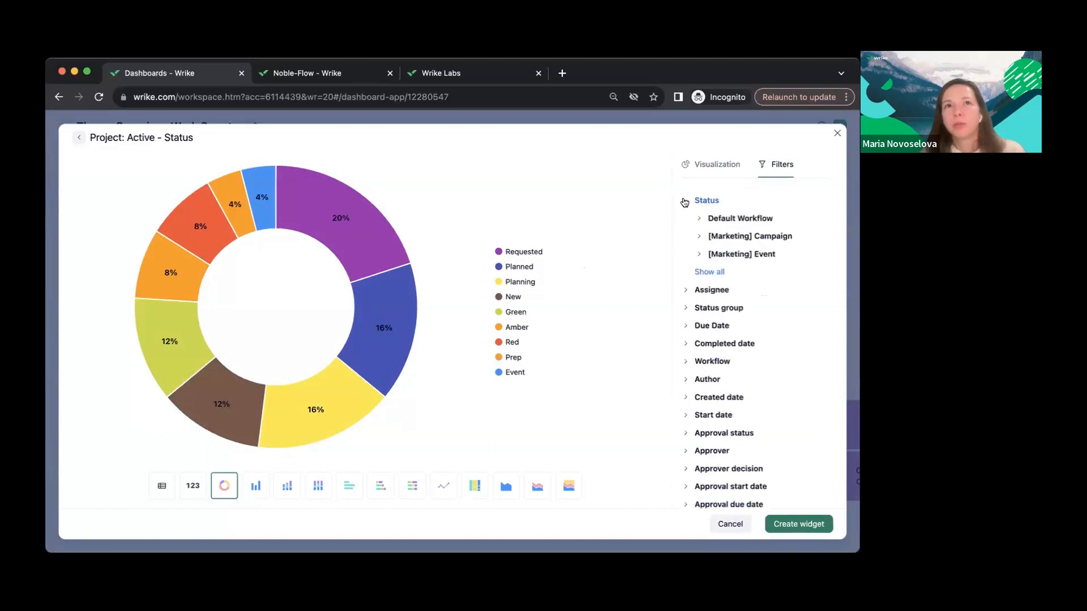
{"action": "left_click", "coordinate": [697, 237]}
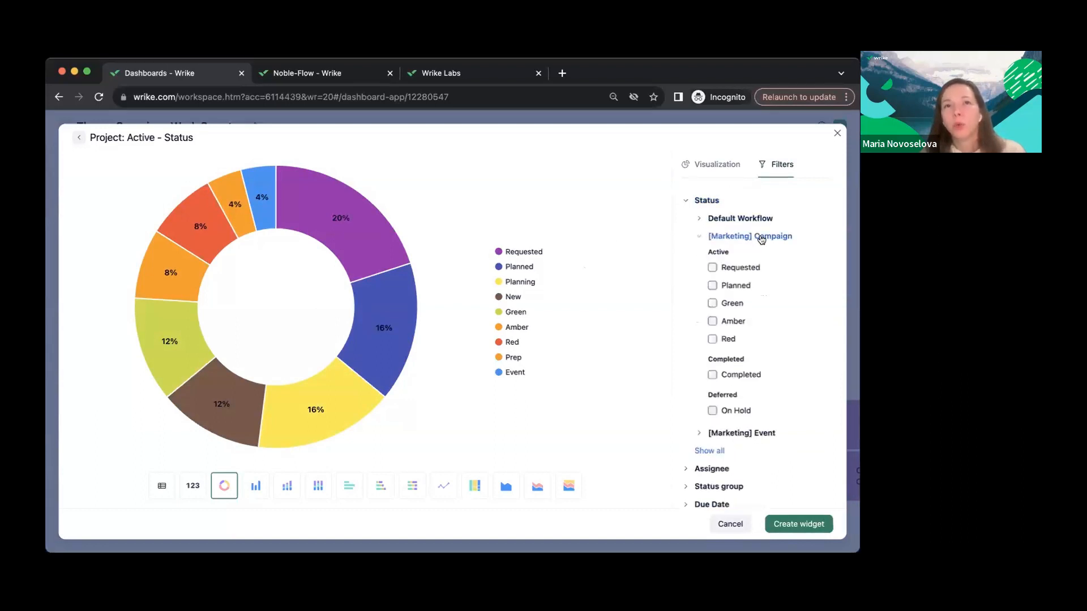
{"action": "left_click", "coordinate": [712, 304]}
{"action": "left_click", "coordinate": [712, 333]}
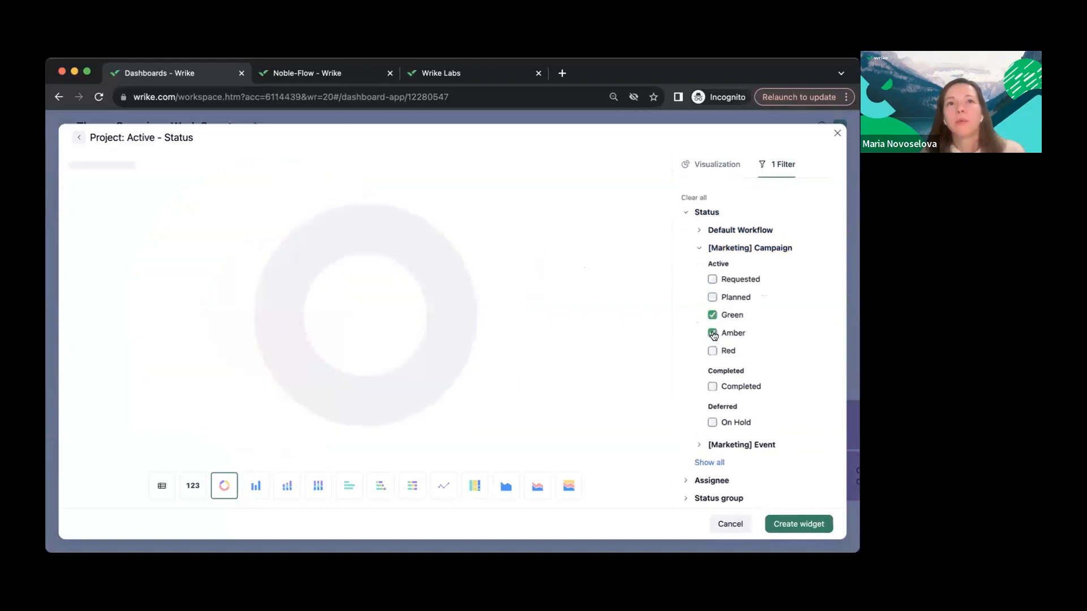
{"action": "left_click", "coordinate": [712, 352]}
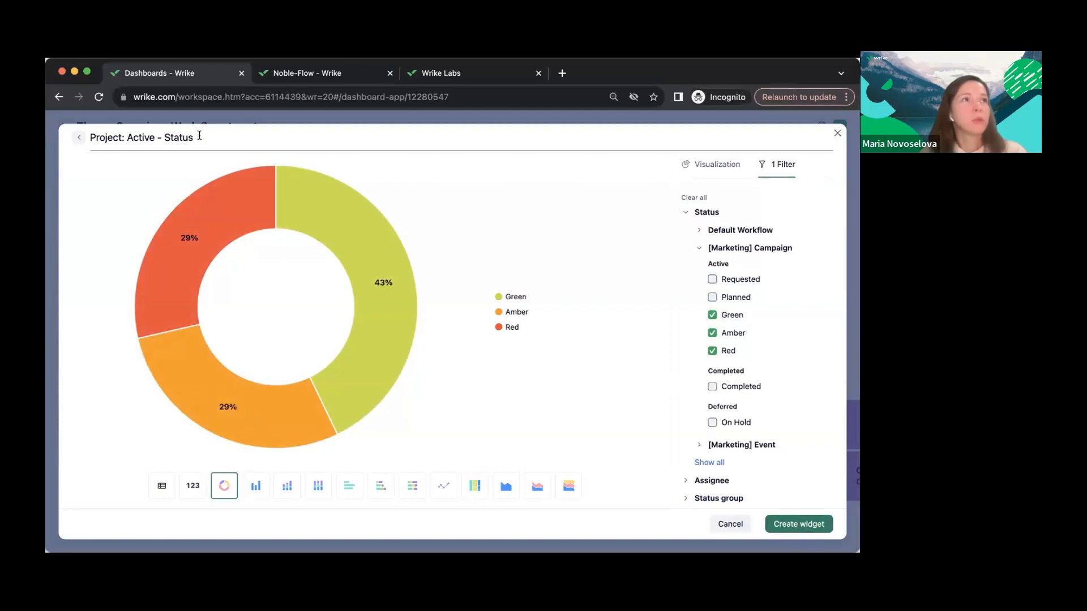
- Name the donut chart widget "Campaigns - Risk" and create it on the dashboard
{"action": "left_click_drag", "start_coordinate": [191, 137], "coordinate": [88, 137]}
{"action": "type", "text": "Ca"}
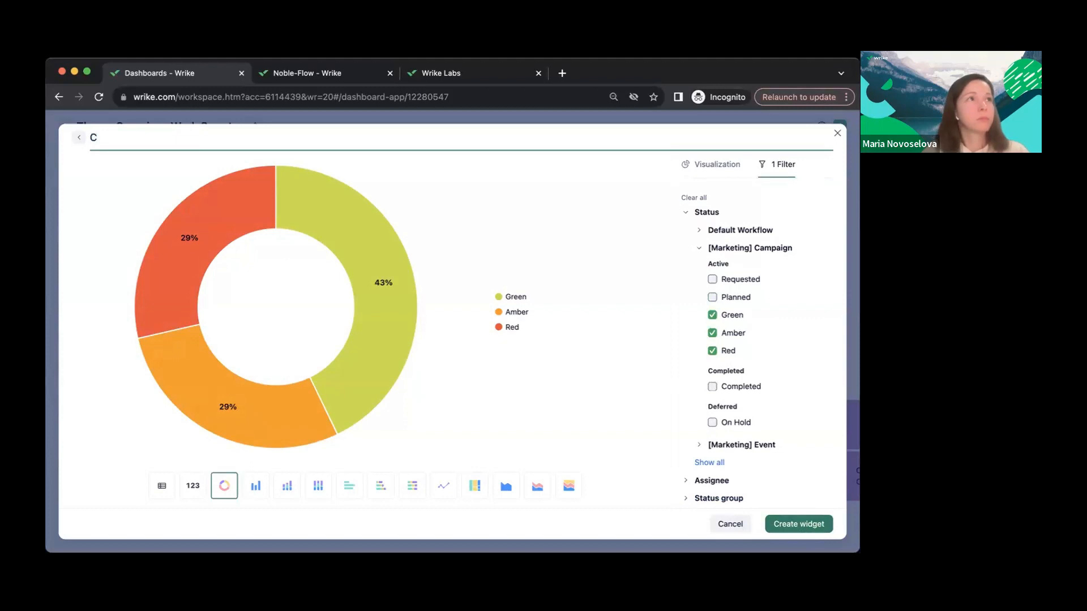
{"action": "type", "text": "a"}
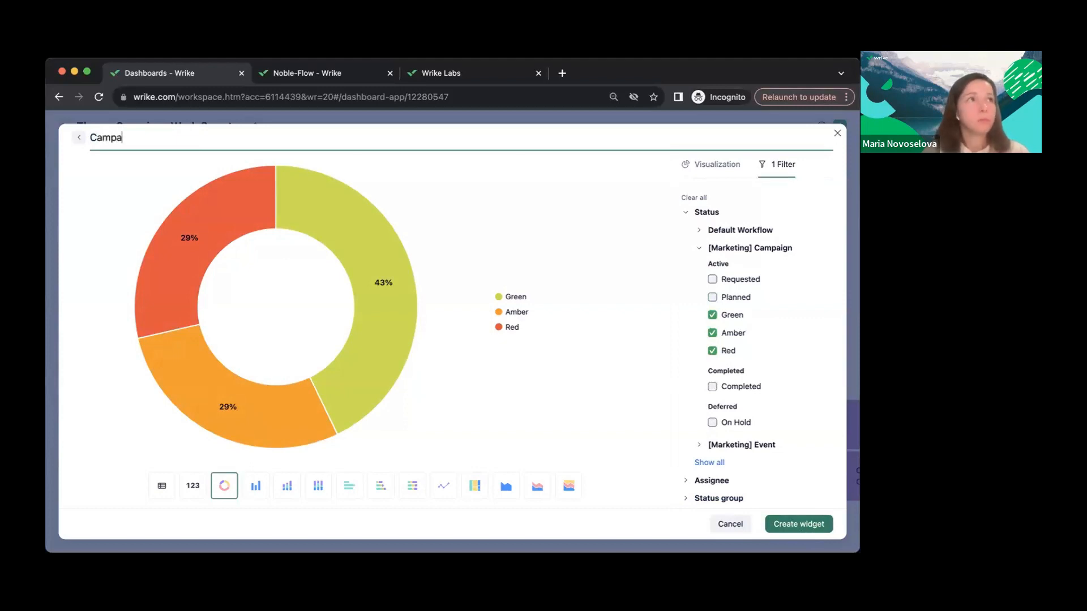
{"action": "type", "text": "igns"}
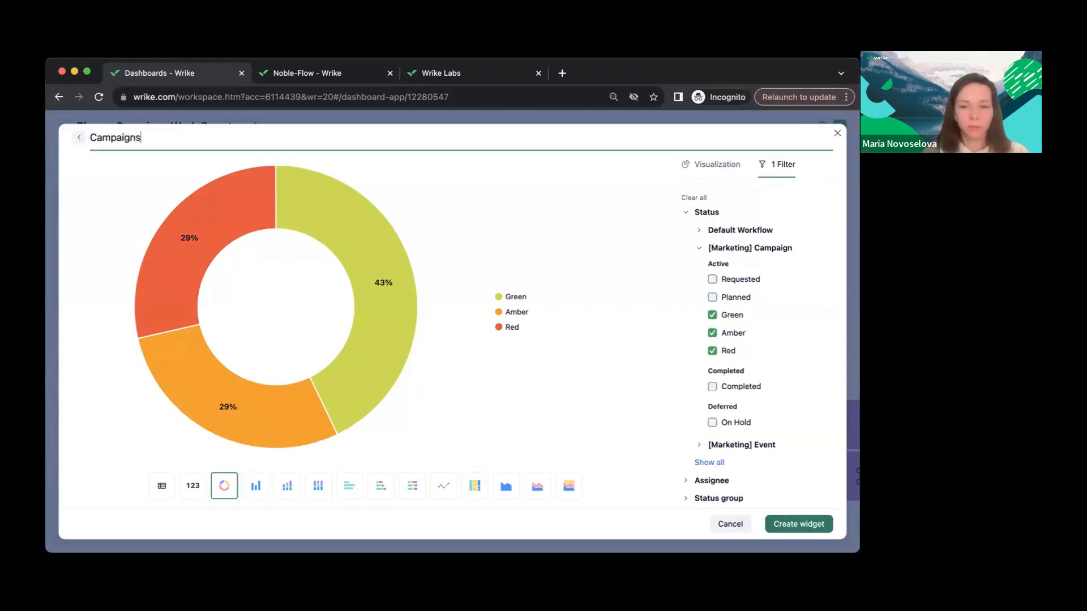
{"action": "type", "text": " - Risk"}
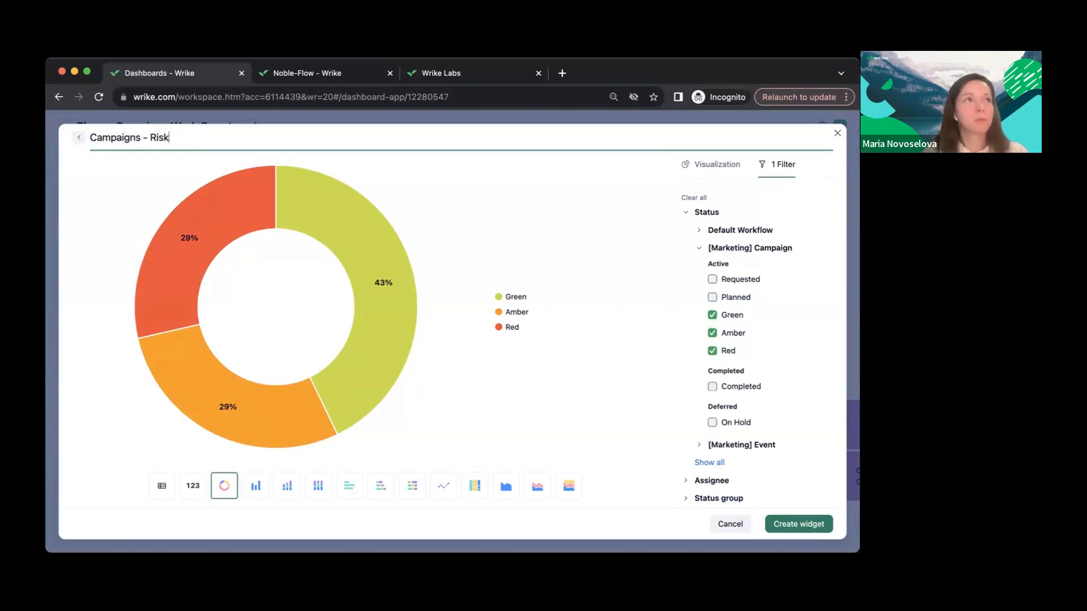
{"action": "left_click", "coordinate": [805, 525]}
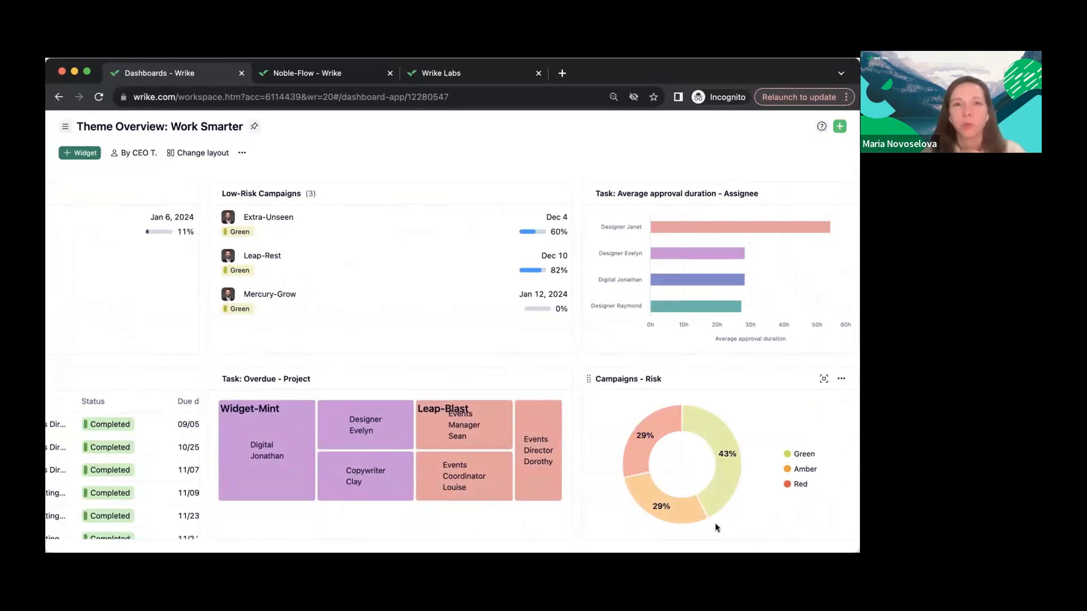
- List the Red campaigns from the Campaigns - Risk chart and open the full details of the Happy-Voice project
{"action": "mouse_move", "coordinate": [630, 432]}
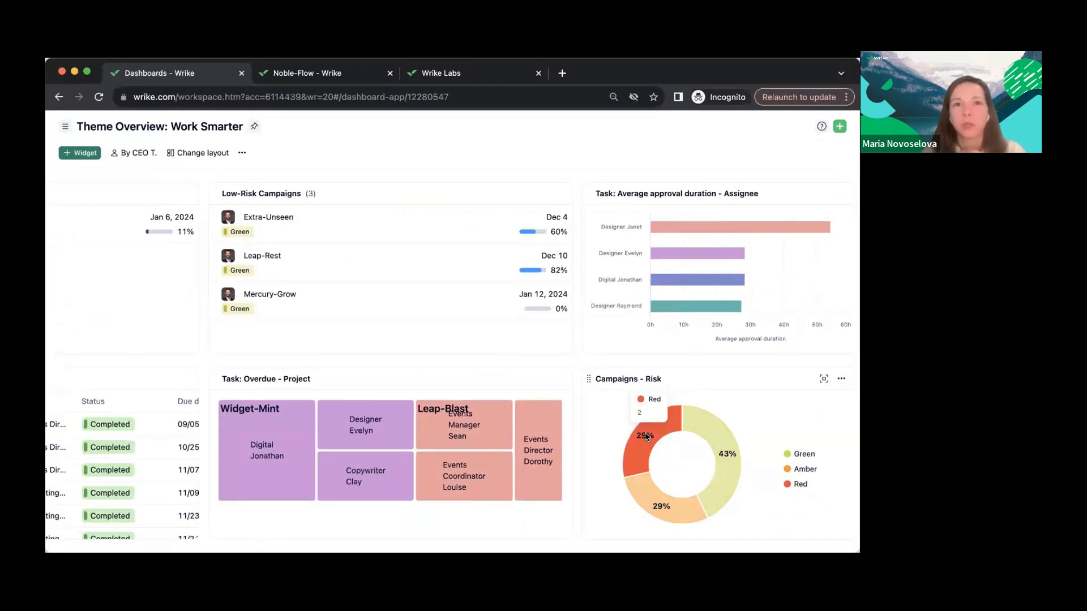
{"action": "left_click", "coordinate": [647, 436]}
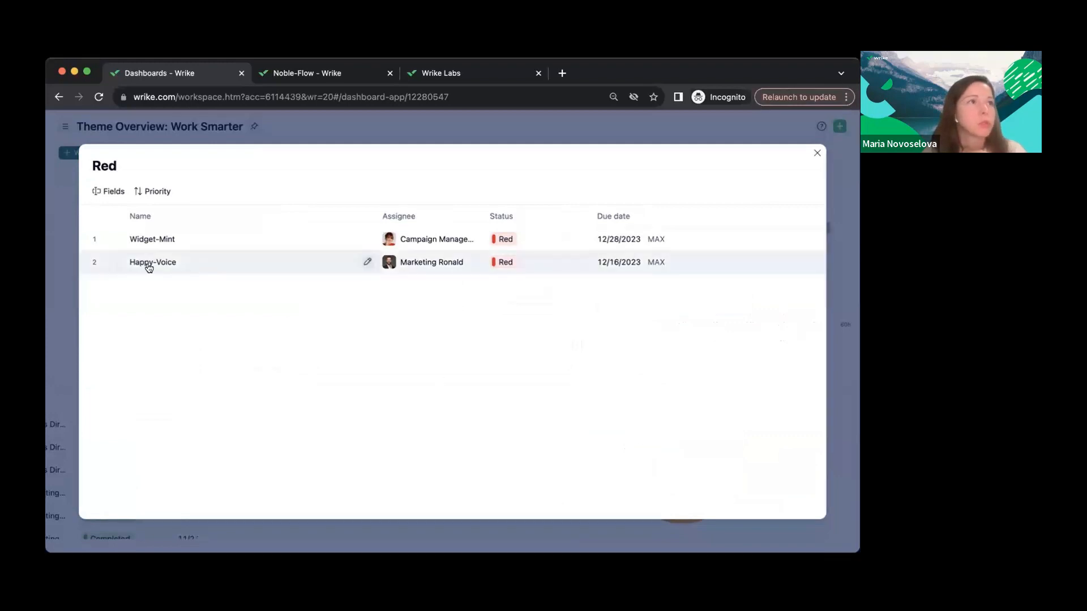
{"action": "left_click", "coordinate": [167, 265]}
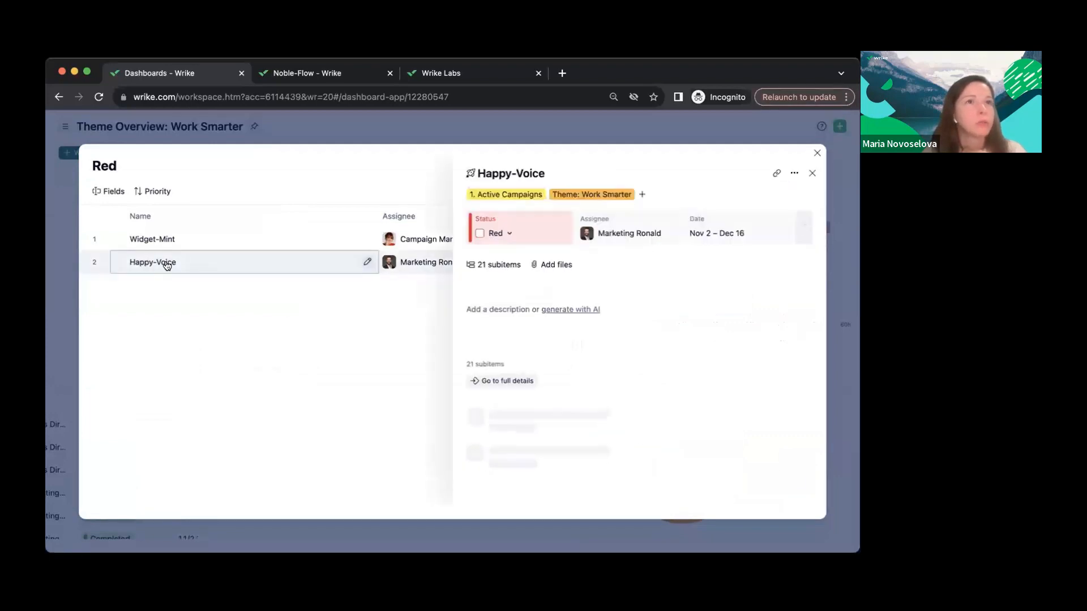
{"action": "left_click", "coordinate": [507, 383]}
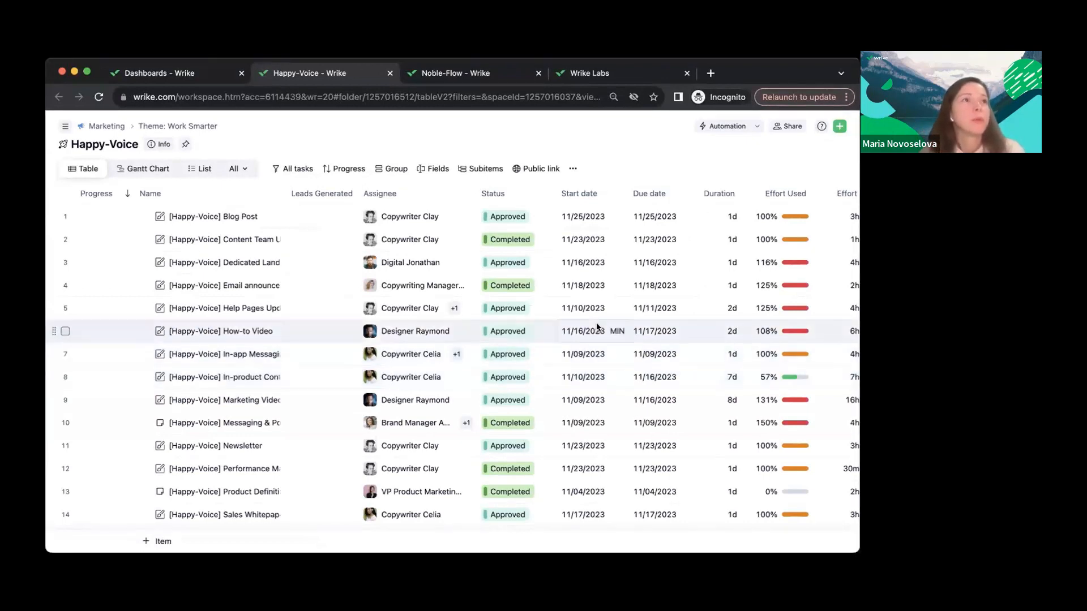
- Add a public Chart view named "Chart" to the Happy-Voice project
{"action": "left_click", "coordinate": [245, 170]}
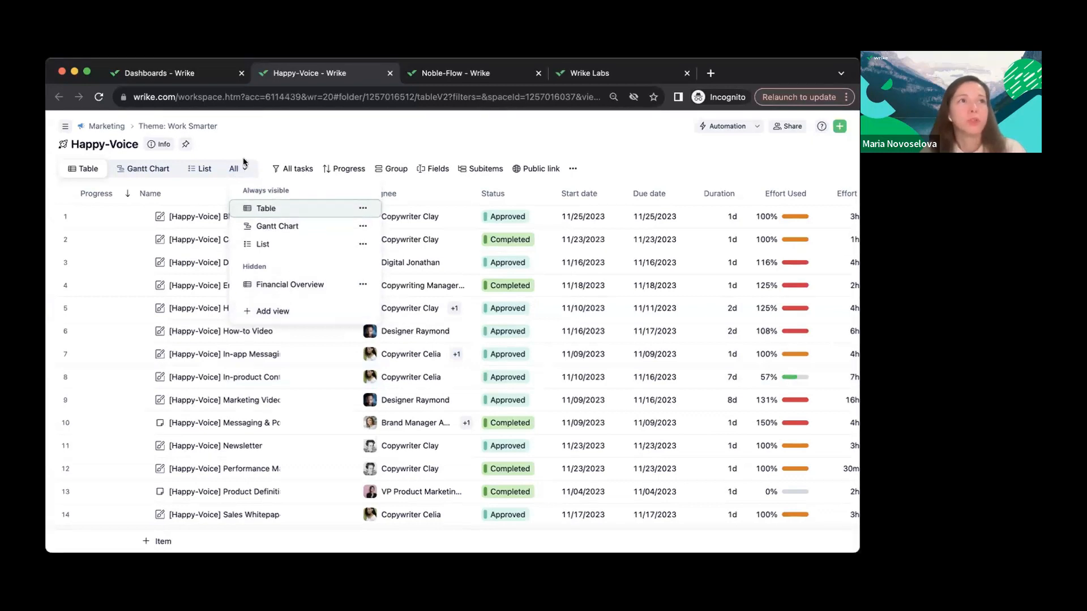
{"action": "left_click", "coordinate": [237, 169]}
{"action": "left_click", "coordinate": [241, 169]}
{"action": "left_click", "coordinate": [287, 311]}
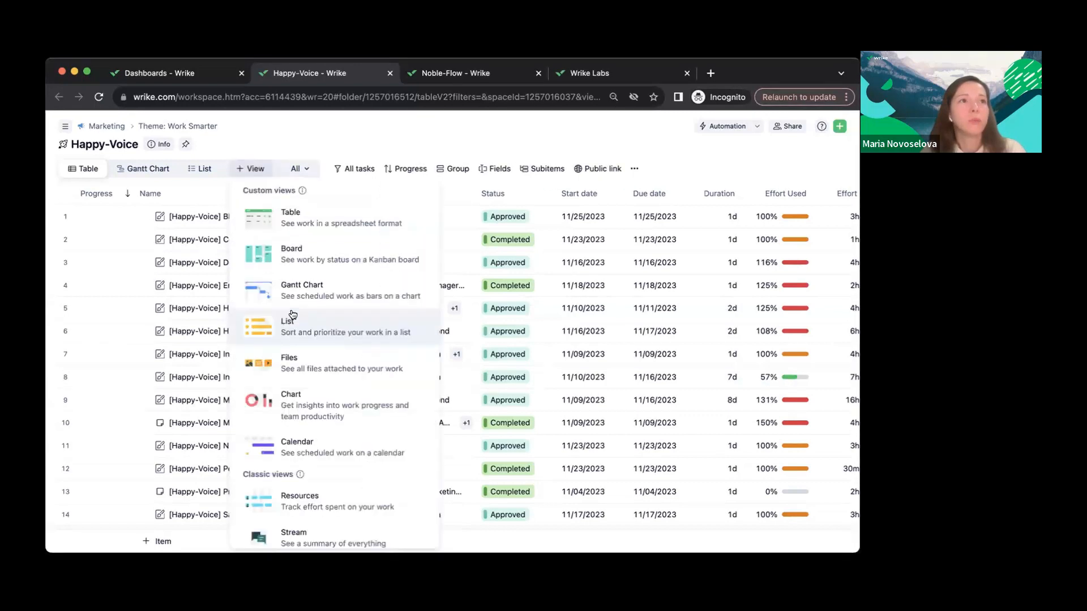
{"action": "left_click", "coordinate": [320, 395]}
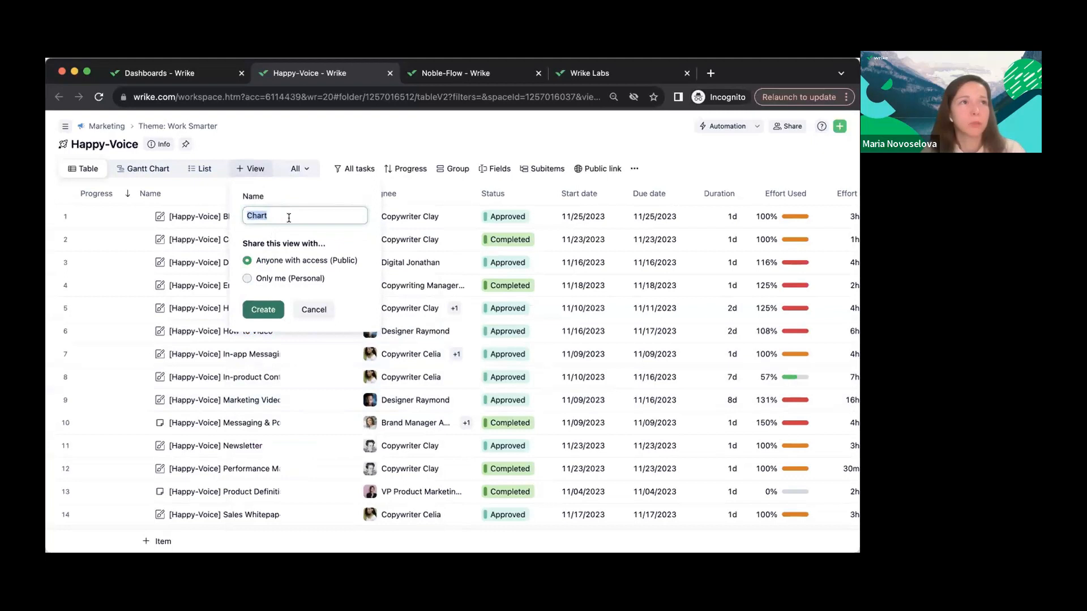
{"action": "left_click", "coordinate": [264, 310]}
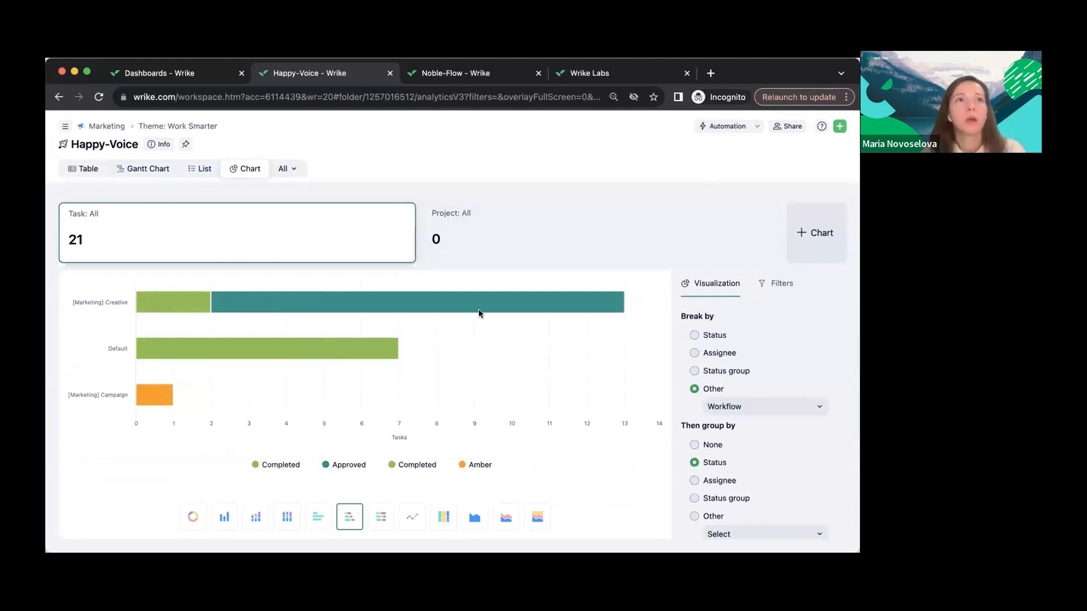
- Add a Task: Effort chart to the Chart view of the Happy-Voice project
{"action": "left_click", "coordinate": [819, 236]}
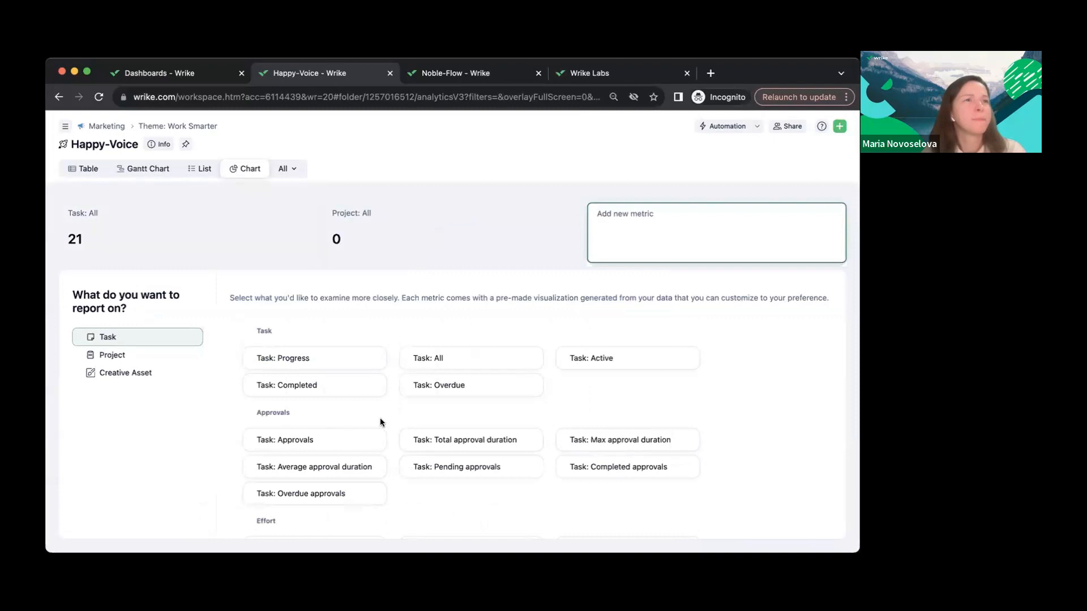
{"action": "scroll", "coordinate": [311, 383], "scroll_direction": "down", "scroll_amount": 5}
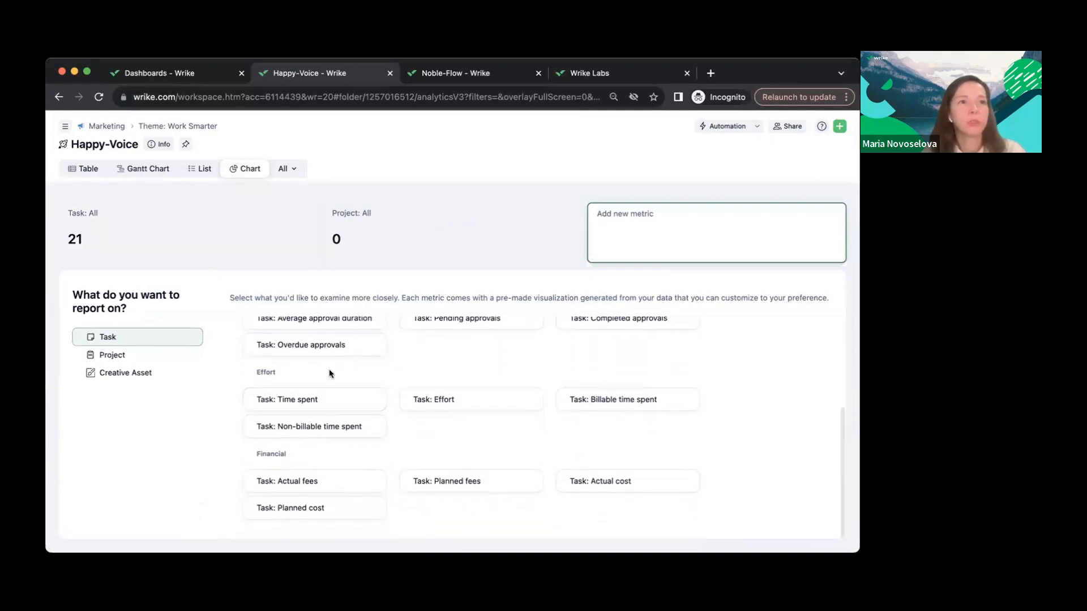
{"action": "left_click", "coordinate": [474, 401]}
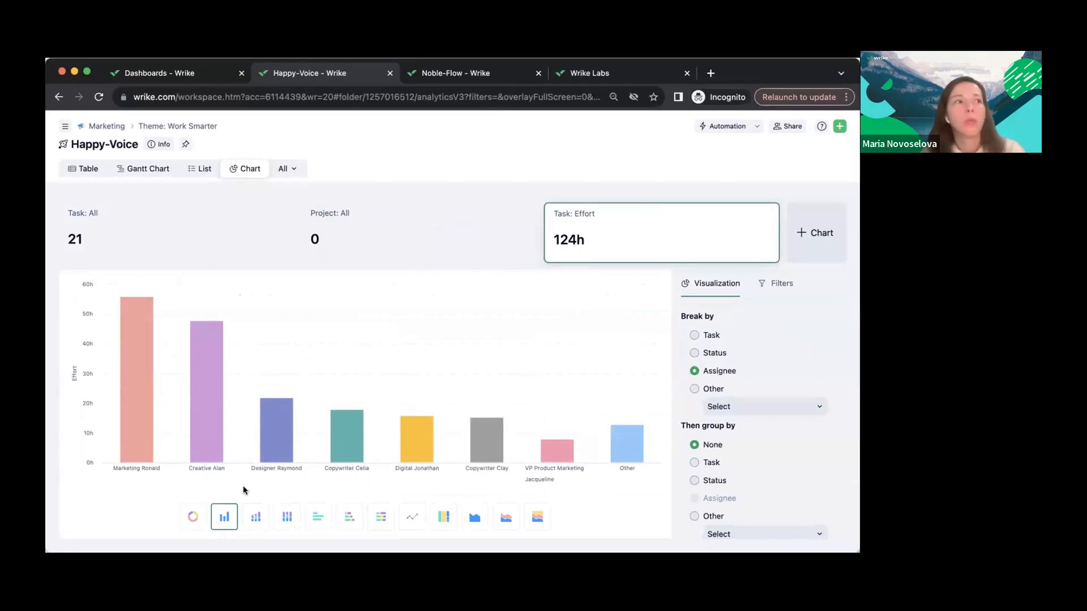
{"action": "mouse_move", "coordinate": [136, 421]}
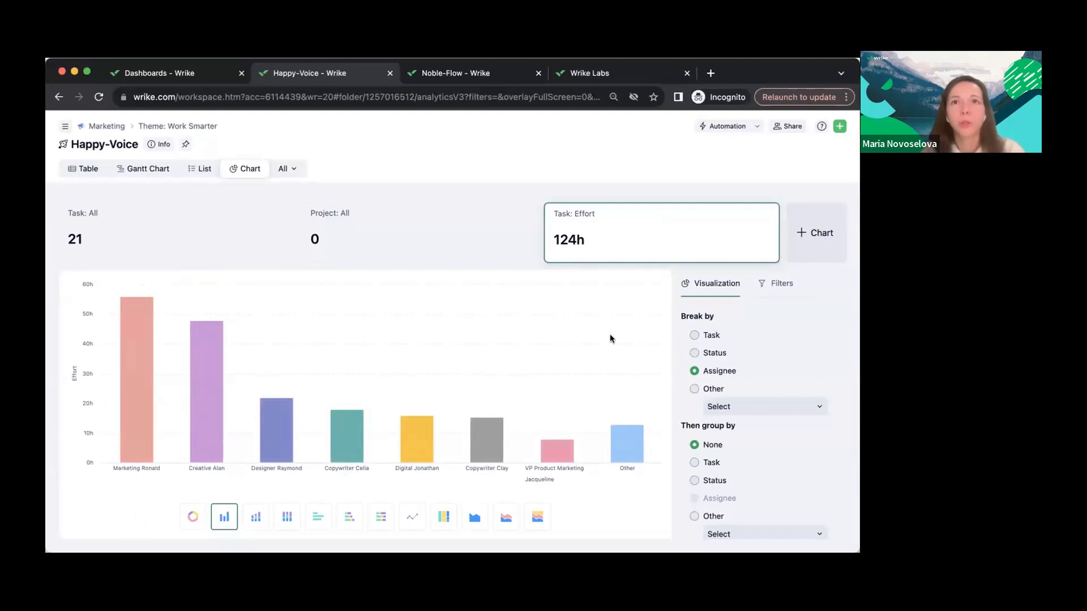
- Filter the Task: Effort chart to the Active status group, leaving Completed out
{"action": "left_click", "coordinate": [782, 285]}
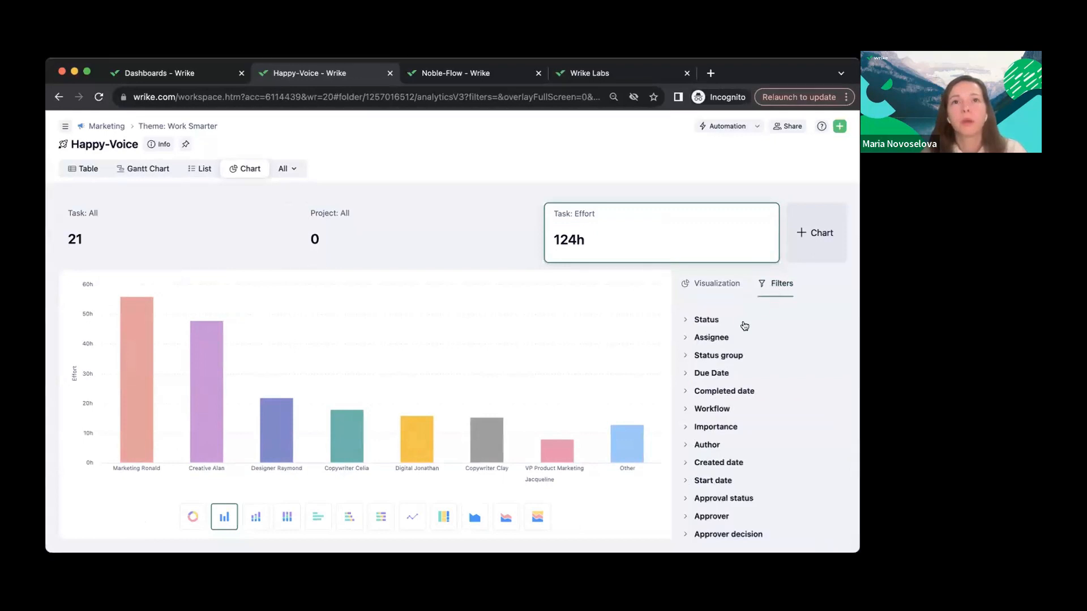
{"action": "left_click", "coordinate": [684, 357]}
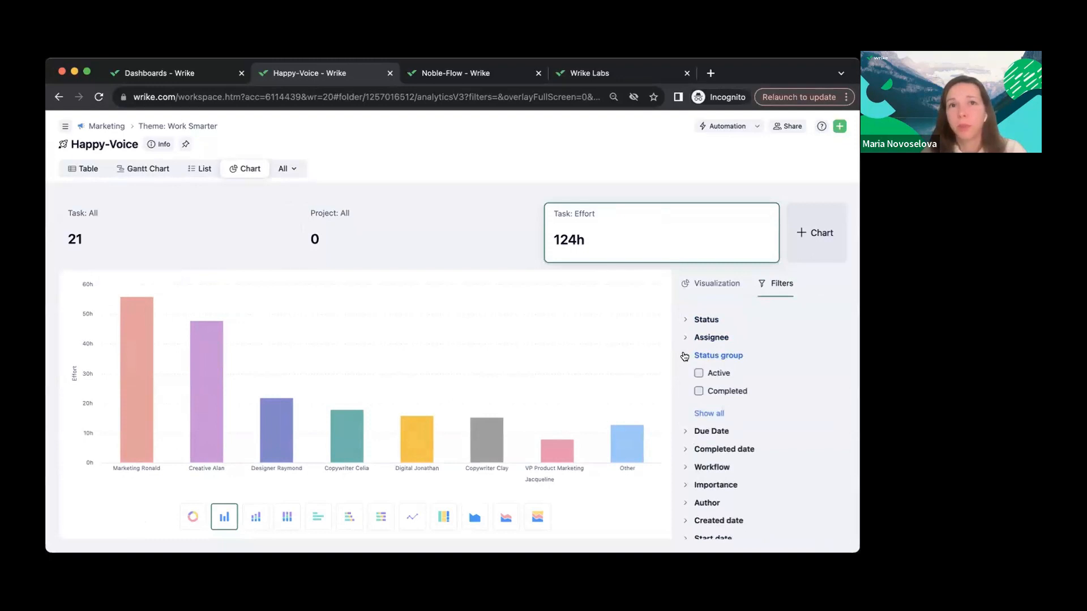
{"action": "left_click", "coordinate": [697, 392]}
{"action": "left_click", "coordinate": [698, 385]}
{"action": "left_click", "coordinate": [699, 403]}
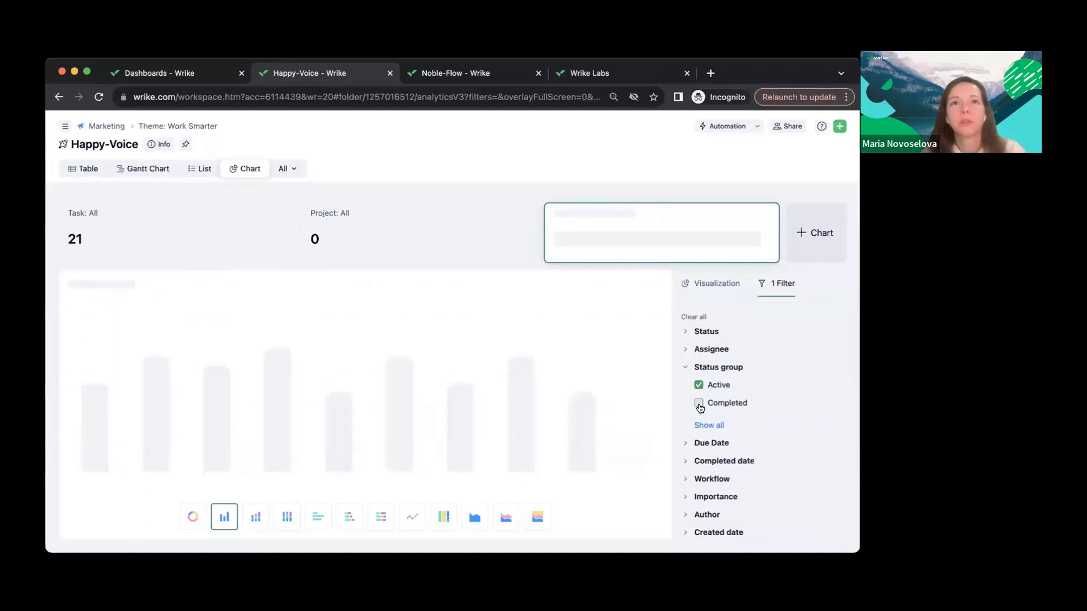
- Examine the effort of each assignee in the filtered Task: Effort chart, along with its visualization and filter settings
{"action": "left_click", "coordinate": [713, 284]}
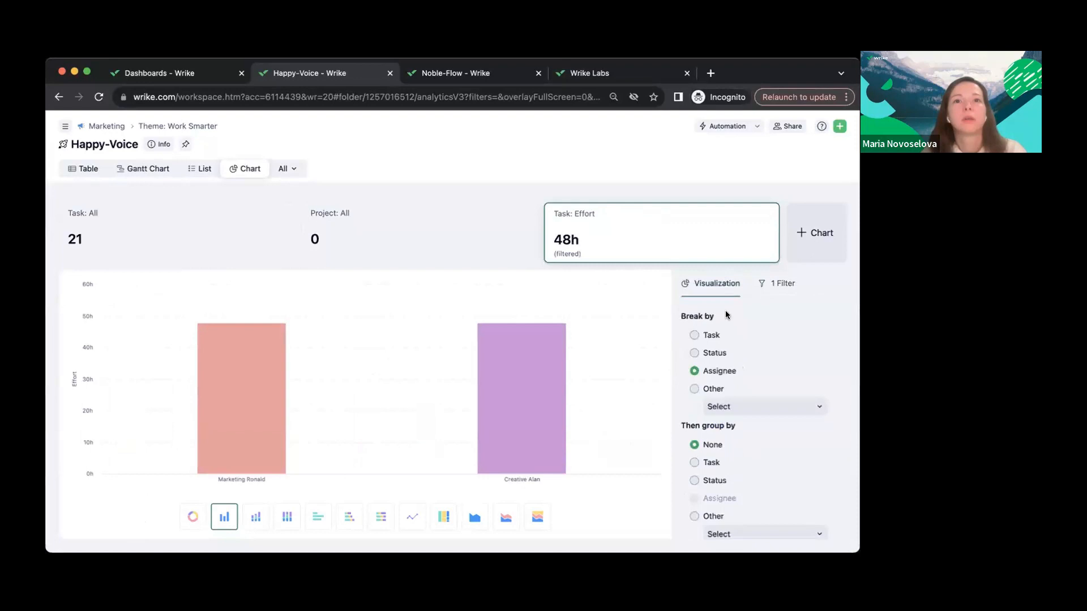
{"action": "scroll", "coordinate": [735, 443], "scroll_direction": "down", "scroll_amount": 1}
{"action": "mouse_move", "coordinate": [553, 446]}
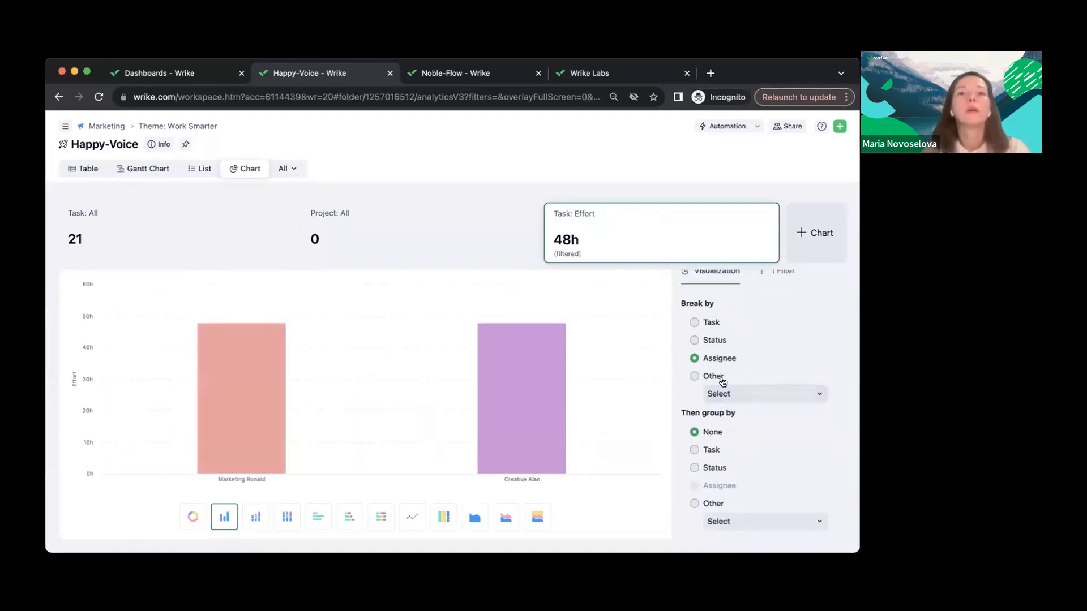
{"action": "scroll", "coordinate": [736, 461], "scroll_direction": "up", "scroll_amount": 1}
{"action": "left_click", "coordinate": [775, 283]}
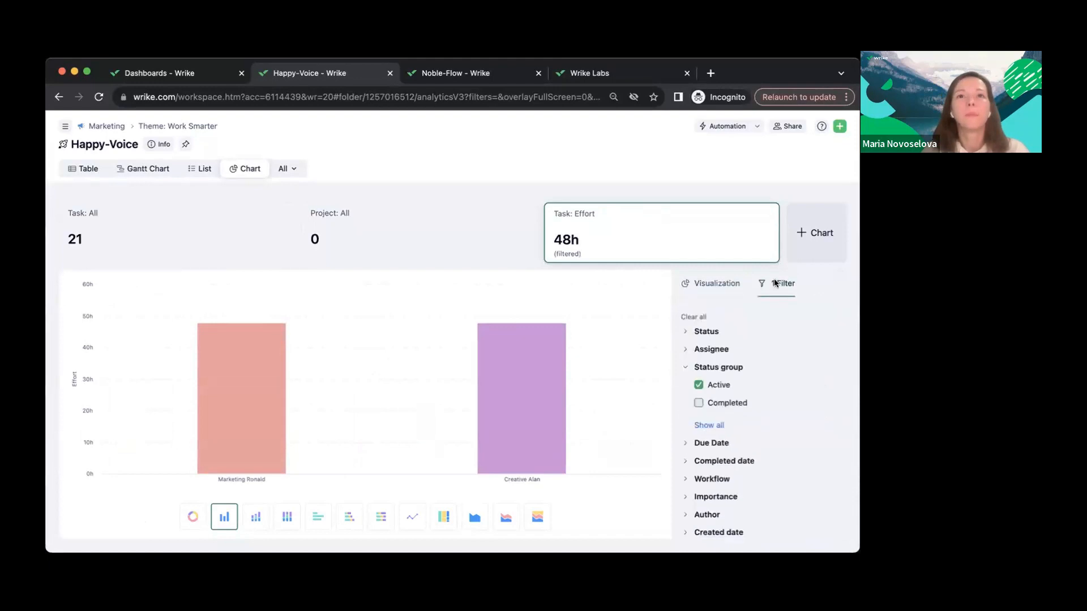
{"action": "left_click", "coordinate": [714, 284]}
{"action": "mouse_move", "coordinate": [212, 429]}
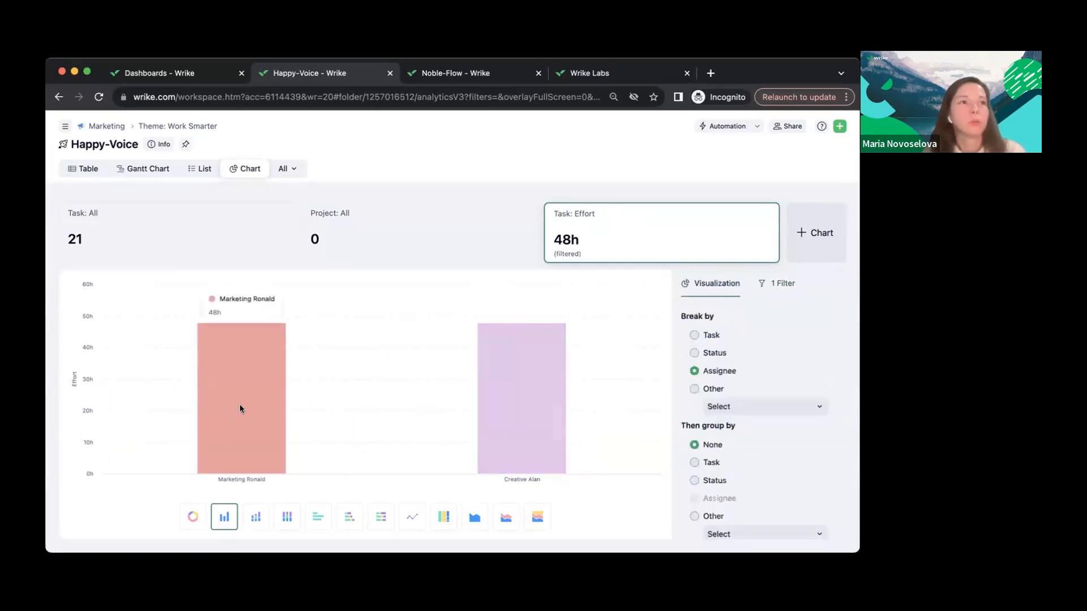
{"action": "mouse_move", "coordinate": [509, 410]}
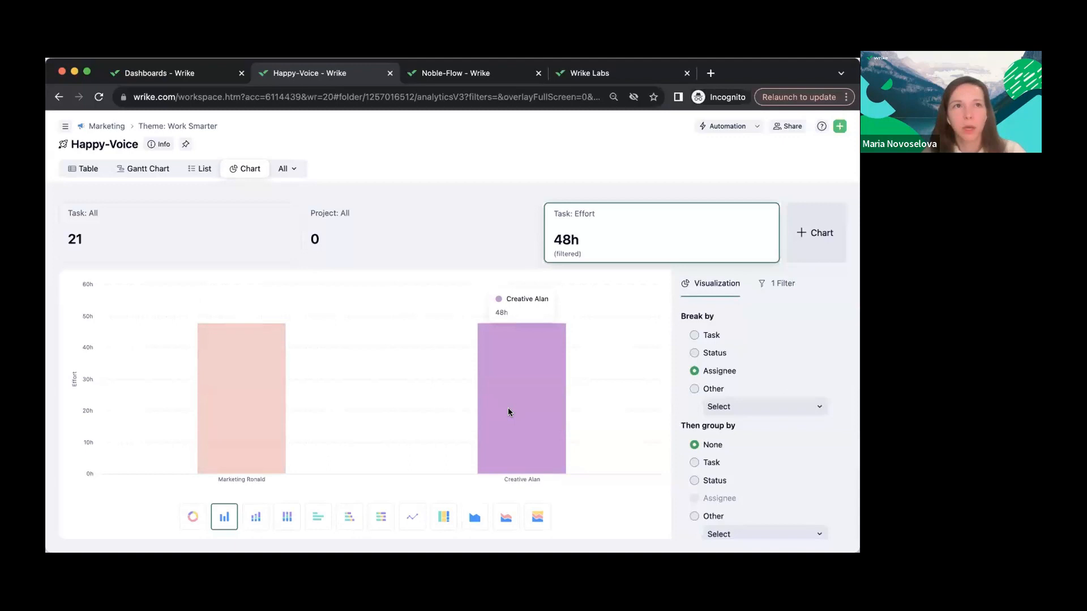
{"action": "mouse_move", "coordinate": [196, 398]}
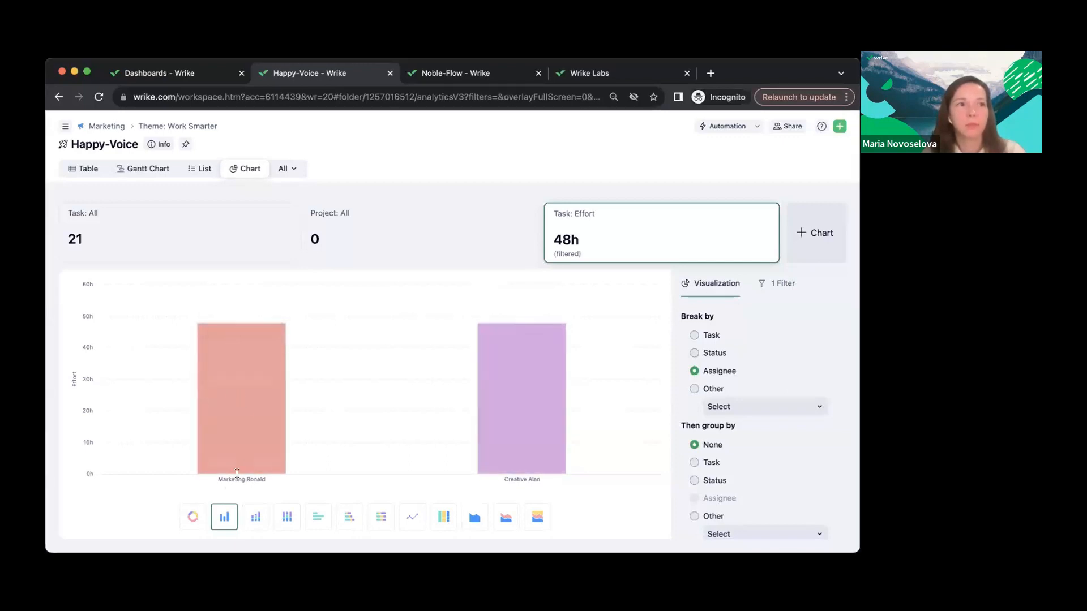
- List the tasks behind the first assignee's bar in the effort chart, show the Effort field there, and close the list
{"action": "left_click", "coordinate": [248, 404]}
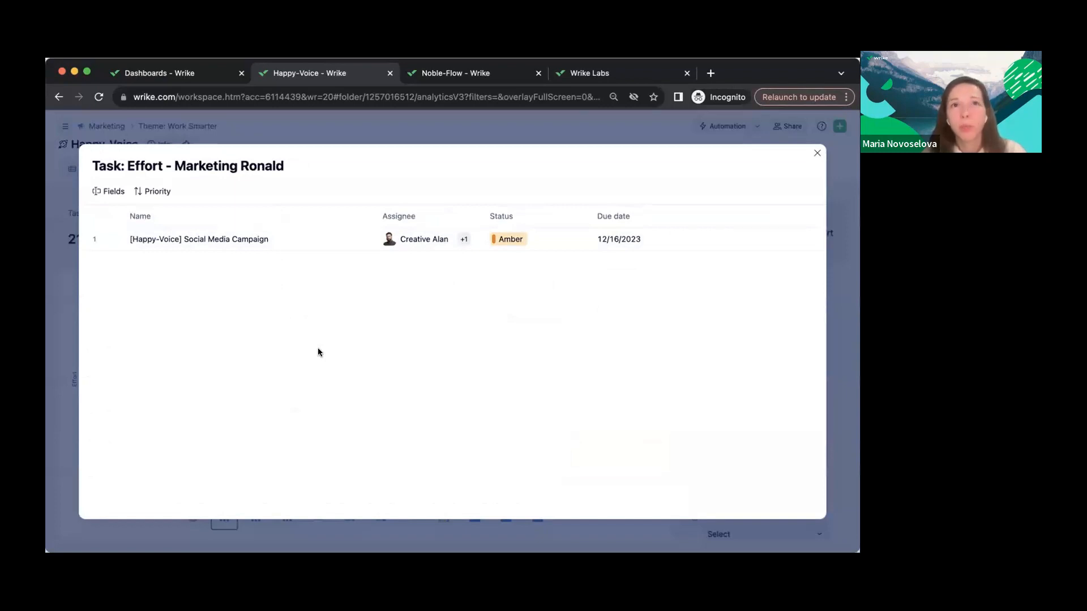
{"action": "left_click", "coordinate": [105, 193]}
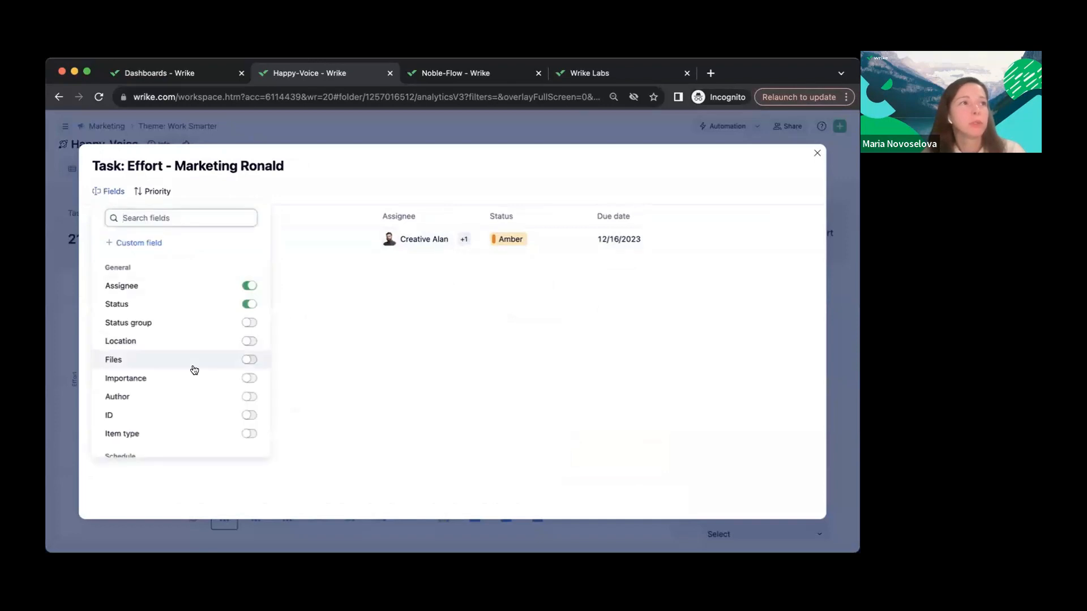
{"action": "scroll", "coordinate": [194, 368], "scroll_direction": "down", "scroll_amount": 5}
{"action": "scroll", "coordinate": [194, 368], "scroll_direction": "down", "scroll_amount": 3}
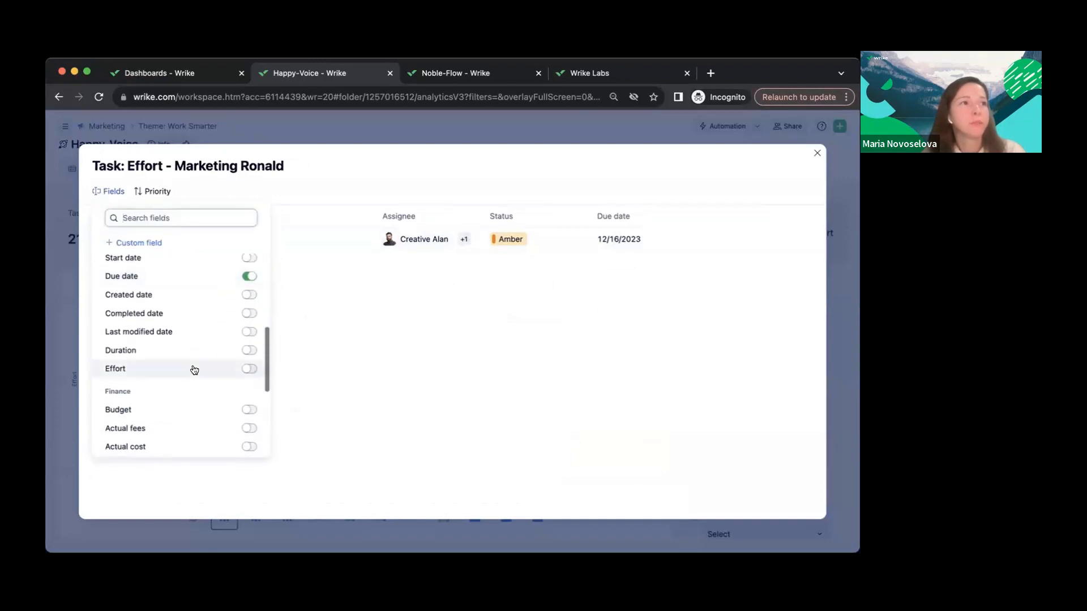
{"action": "left_click", "coordinate": [248, 369]}
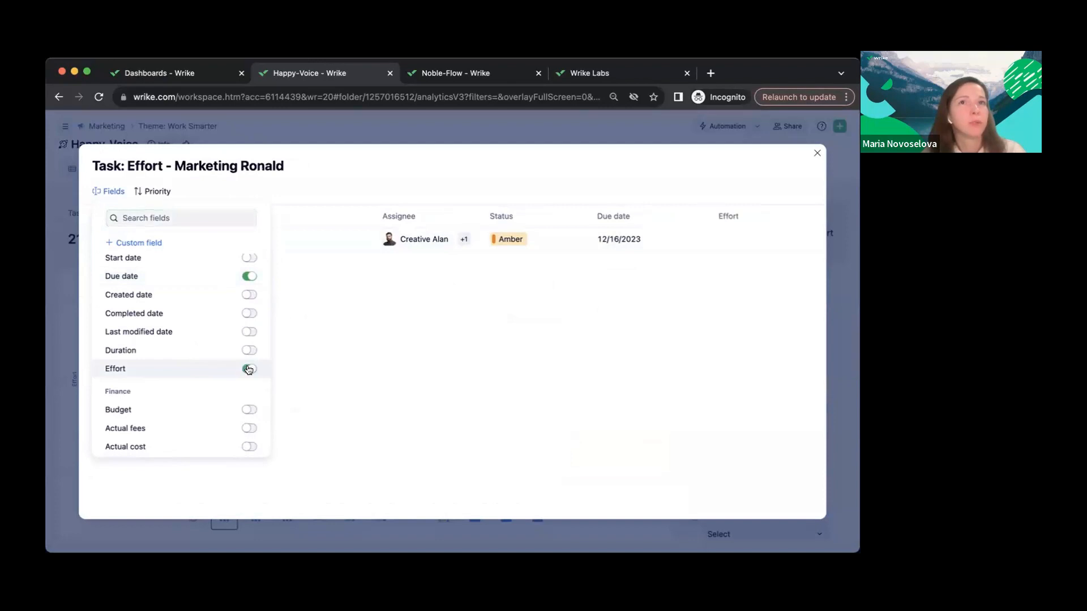
{"action": "left_click", "coordinate": [451, 312]}
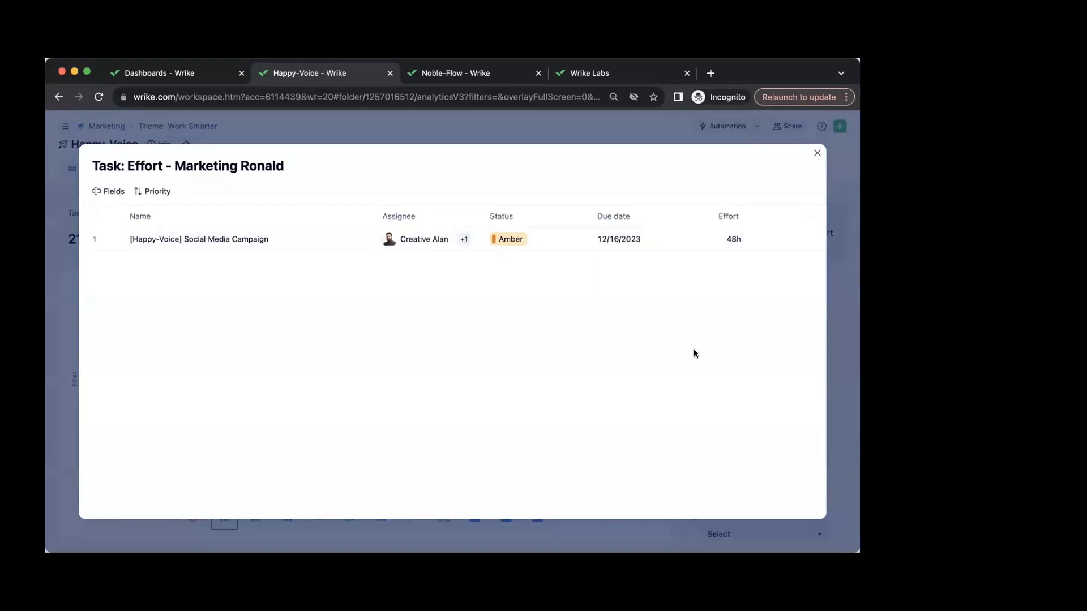
{"action": "left_click", "coordinate": [814, 155]}
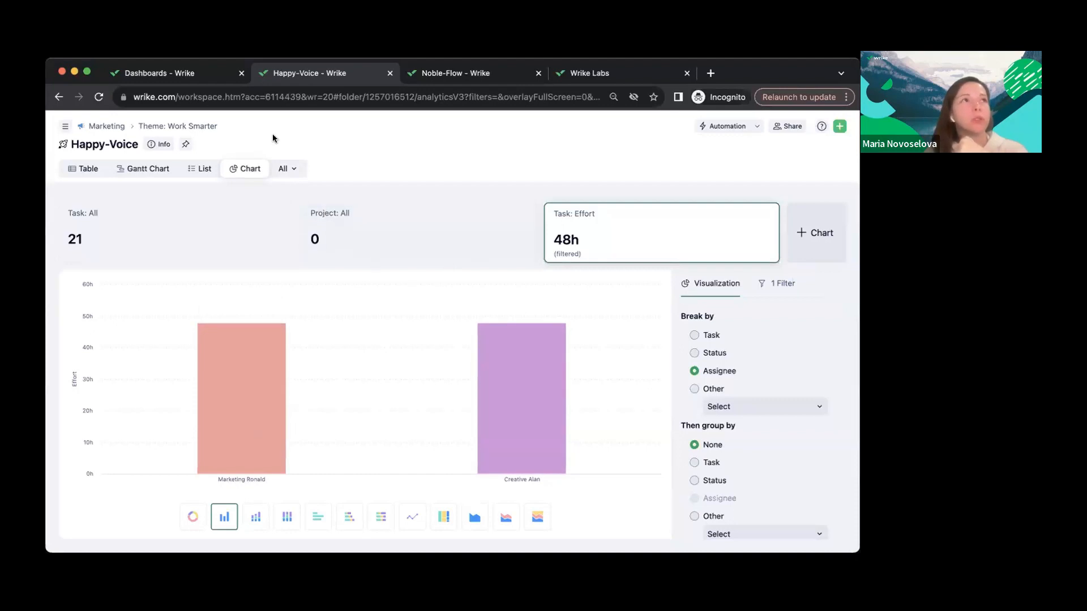
- Return to the "Theme Overview: Work Smarter" dashboard and close the list of Red campaigns
{"action": "left_click", "coordinate": [172, 76]}
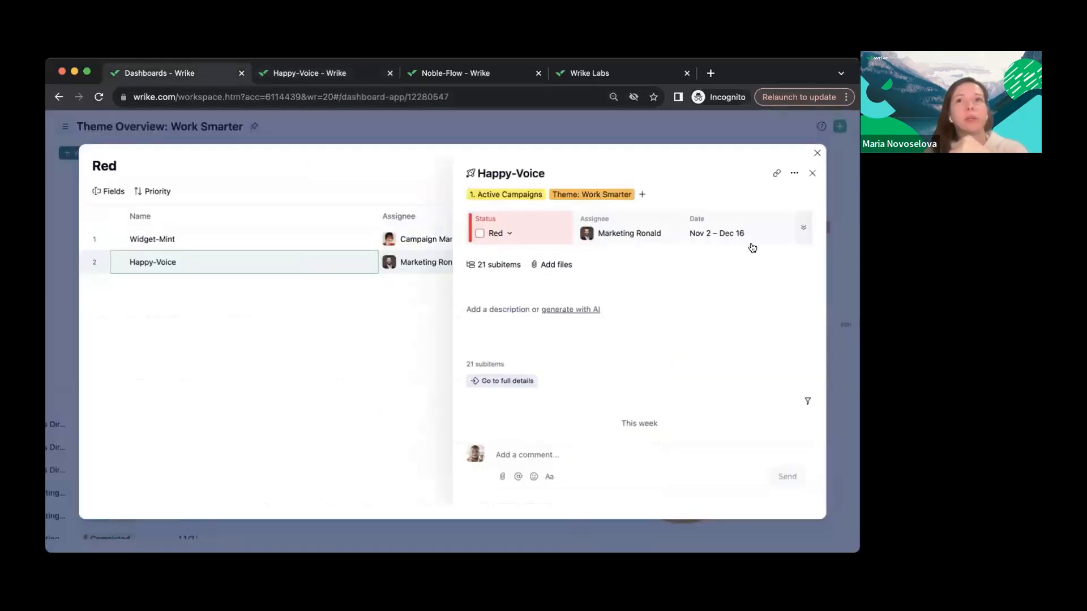
{"action": "left_click", "coordinate": [817, 153]}
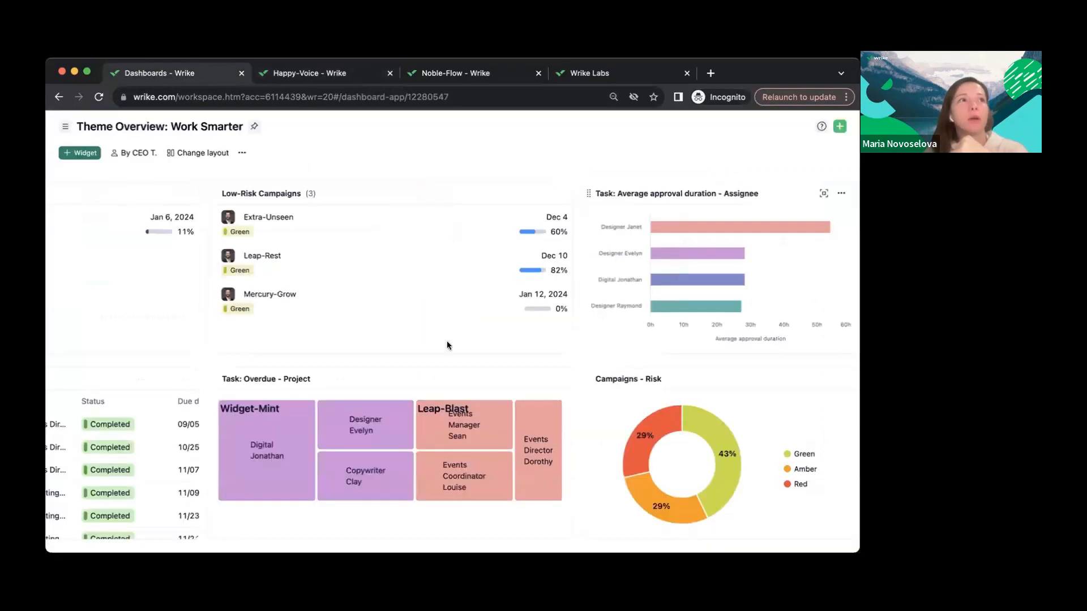
{"action": "scroll", "coordinate": [439, 347], "scroll_direction": "left", "scroll_amount": 10}
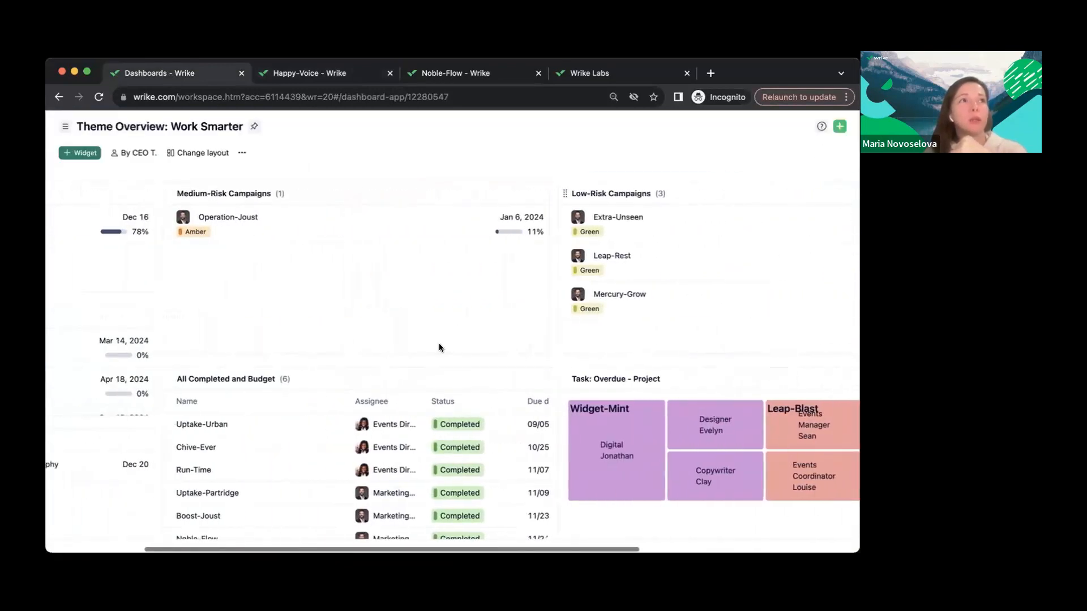
{"action": "scroll", "coordinate": [270, 289], "scroll_direction": "left", "scroll_amount": 5}
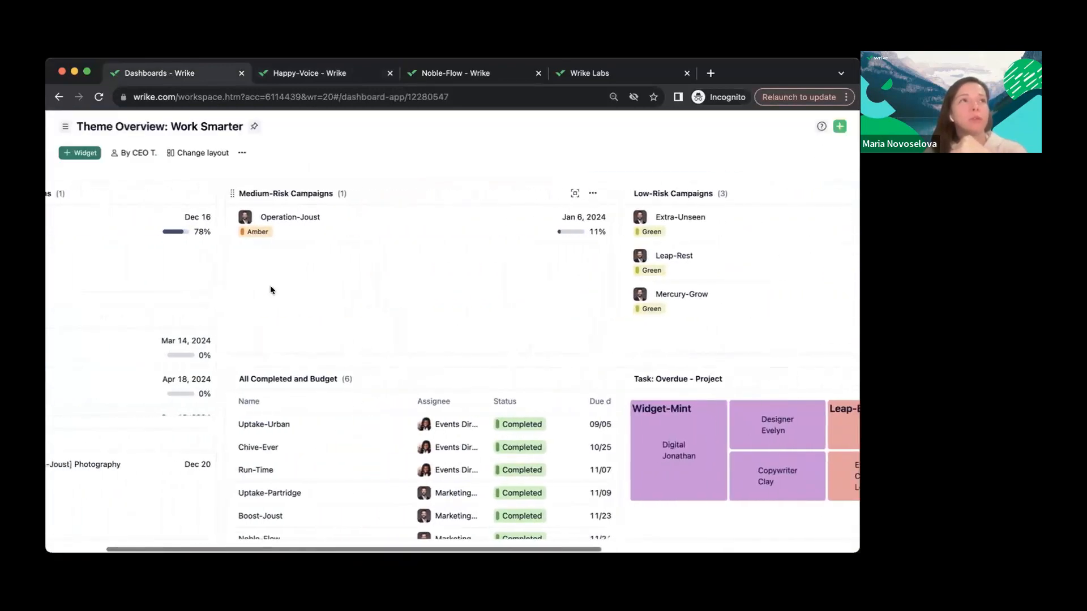
- Change the dashboard to the Vertical layout and look through its widget rows
{"action": "left_click", "coordinate": [200, 153]}
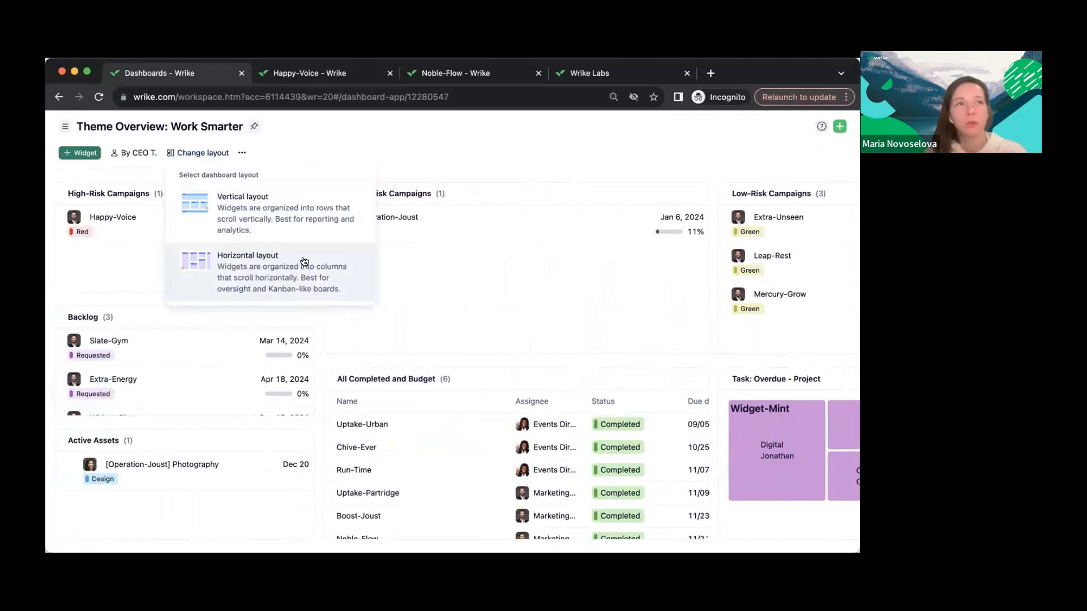
{"action": "left_click", "coordinate": [267, 206]}
{"action": "scroll", "coordinate": [267, 200], "scroll_direction": "down", "scroll_amount": 10}
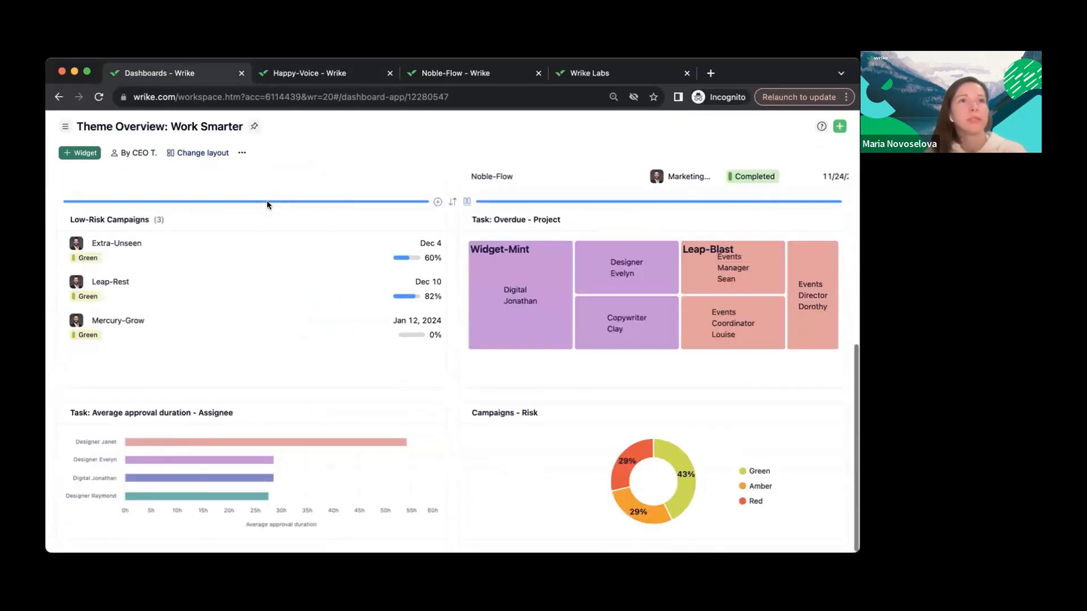
{"action": "scroll", "coordinate": [504, 255], "scroll_direction": "up", "scroll_amount": 6}
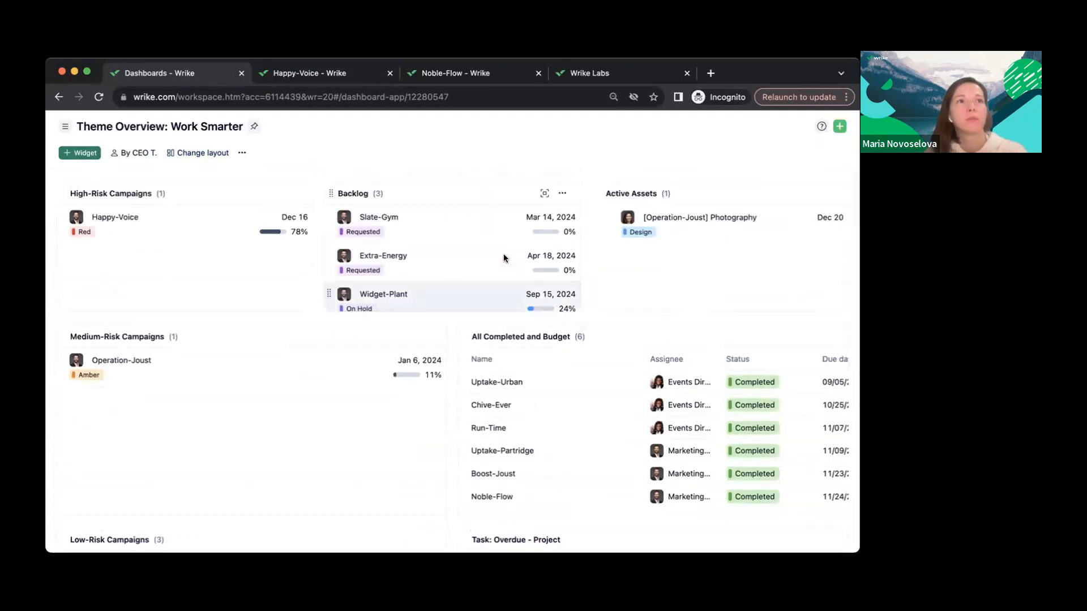
{"action": "scroll", "coordinate": [574, 301], "scroll_direction": "down", "scroll_amount": 1}
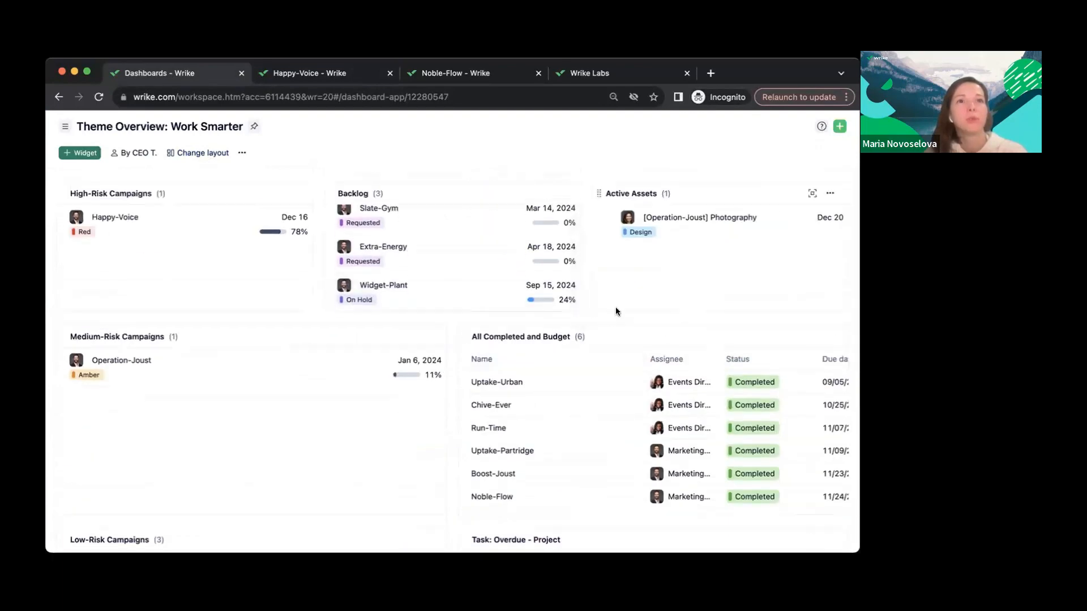
{"action": "scroll", "coordinate": [589, 315], "scroll_direction": "down", "scroll_amount": 6}
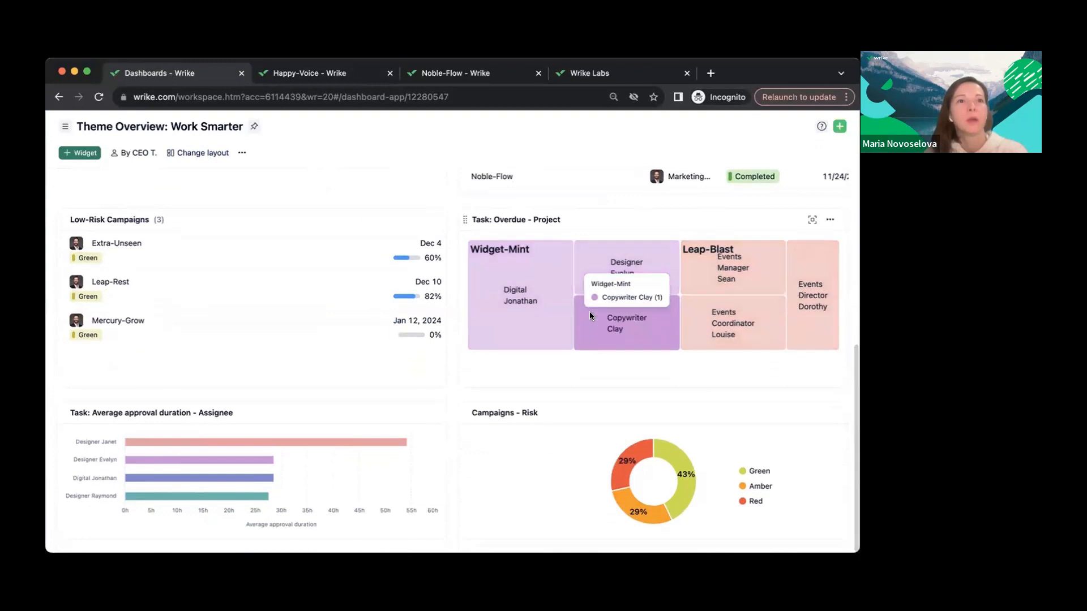
- Make the first widget row slightly taller and swap it with the row containing Medium-Risk Campaigns and All Completed and Budget
{"action": "scroll", "coordinate": [589, 315], "scroll_direction": "up", "scroll_amount": 6}
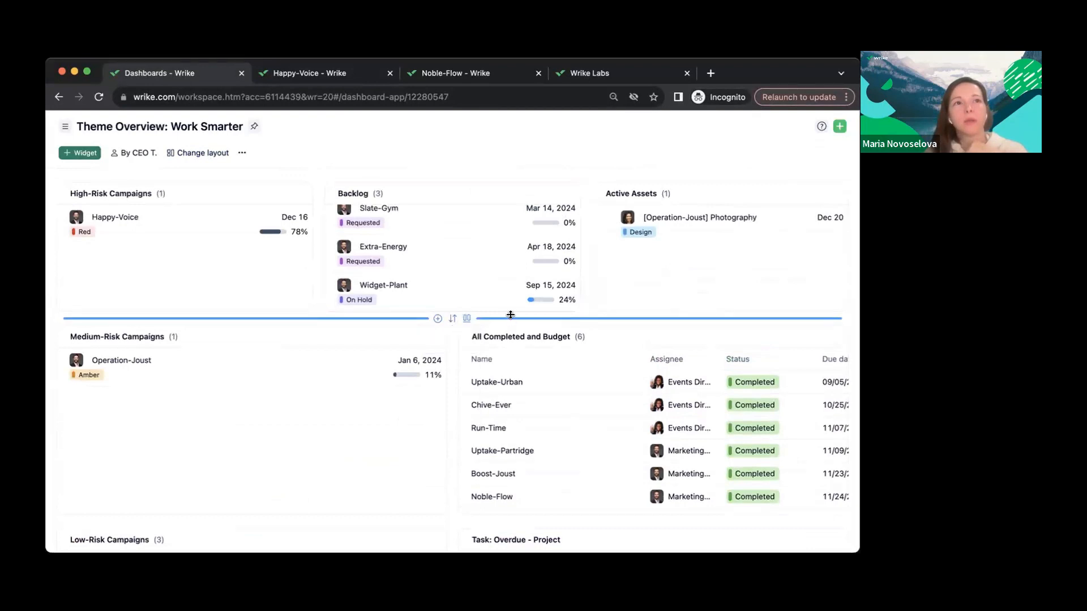
{"action": "left_click_drag", "start_coordinate": [510, 314], "coordinate": [487, 320]}
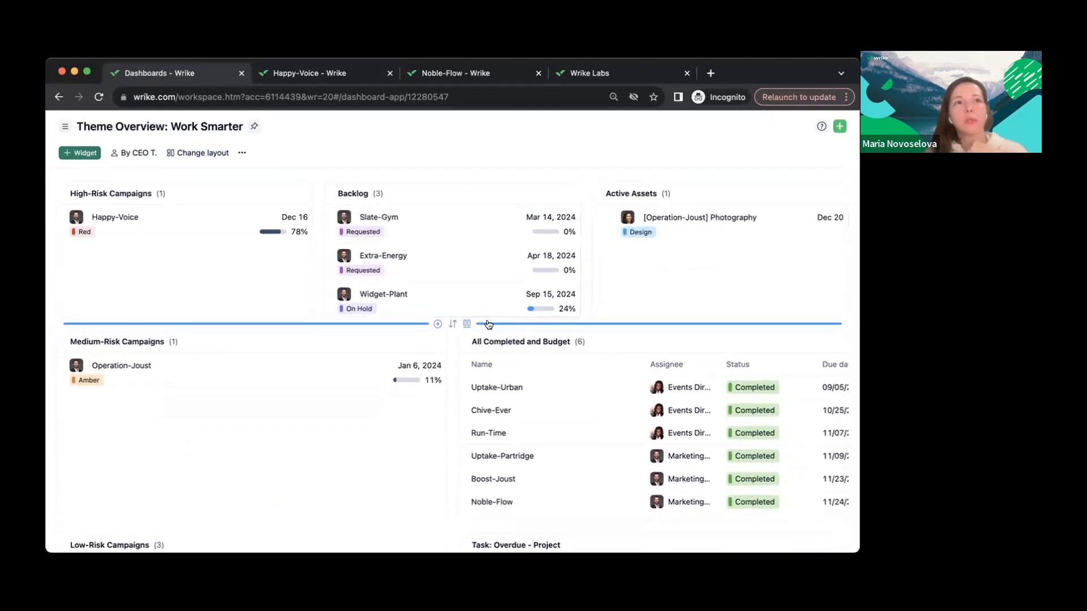
{"action": "left_click", "coordinate": [452, 325]}
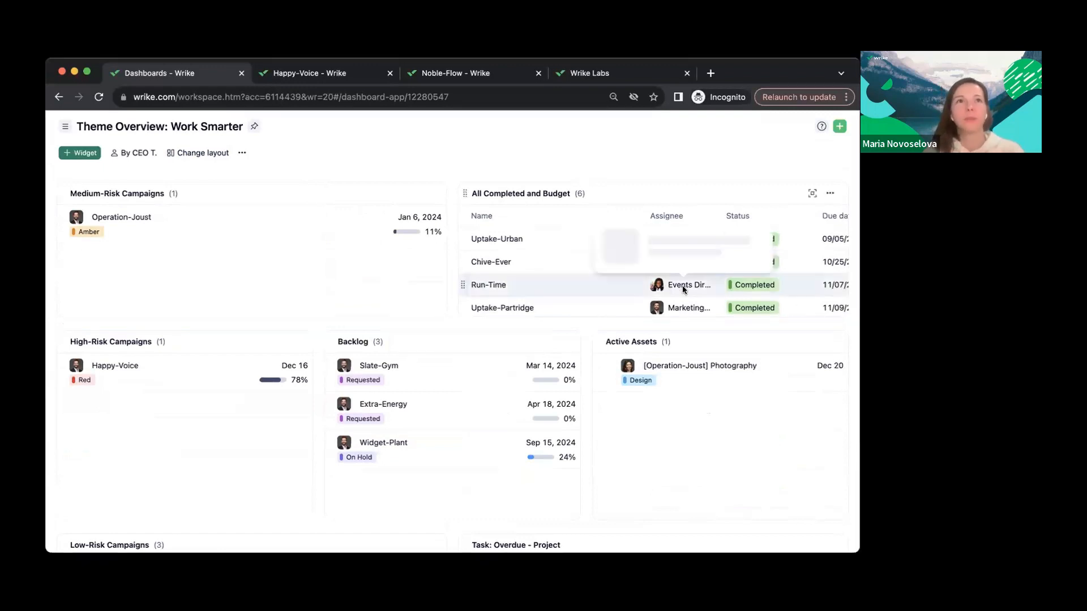
- Start a new widget reporting on completed tasks by completed date and show it as a line chart
{"action": "left_click", "coordinate": [85, 154]}
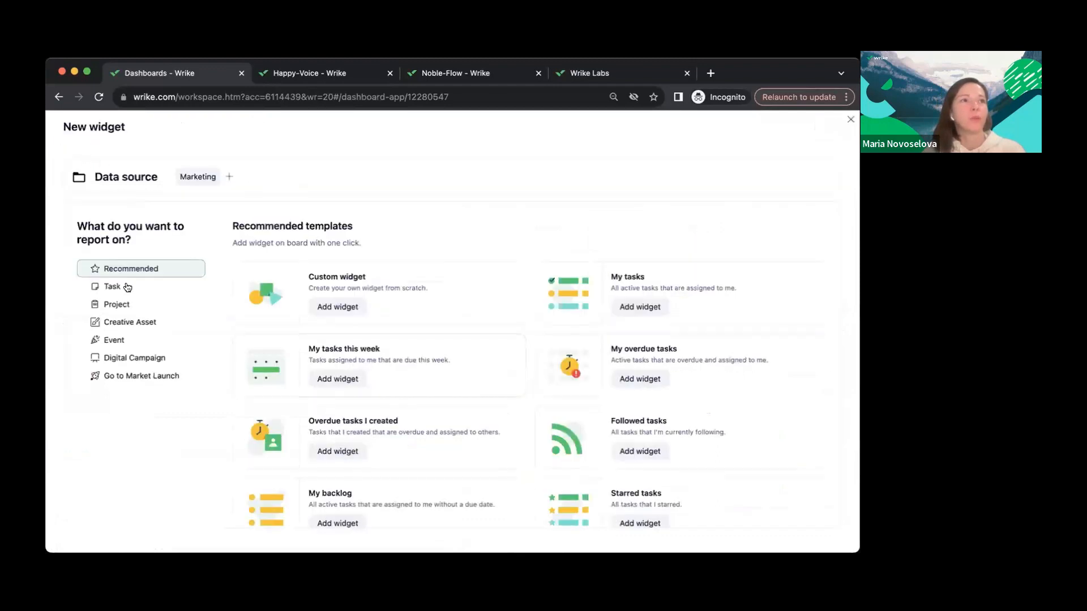
{"action": "left_click", "coordinate": [127, 287]}
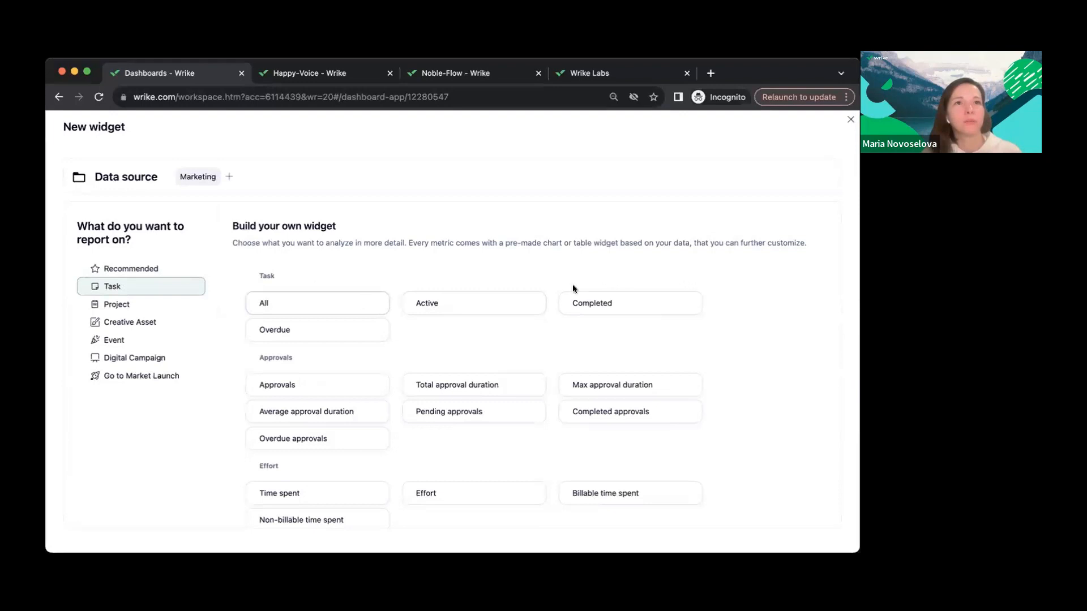
{"action": "left_click", "coordinate": [614, 305]}
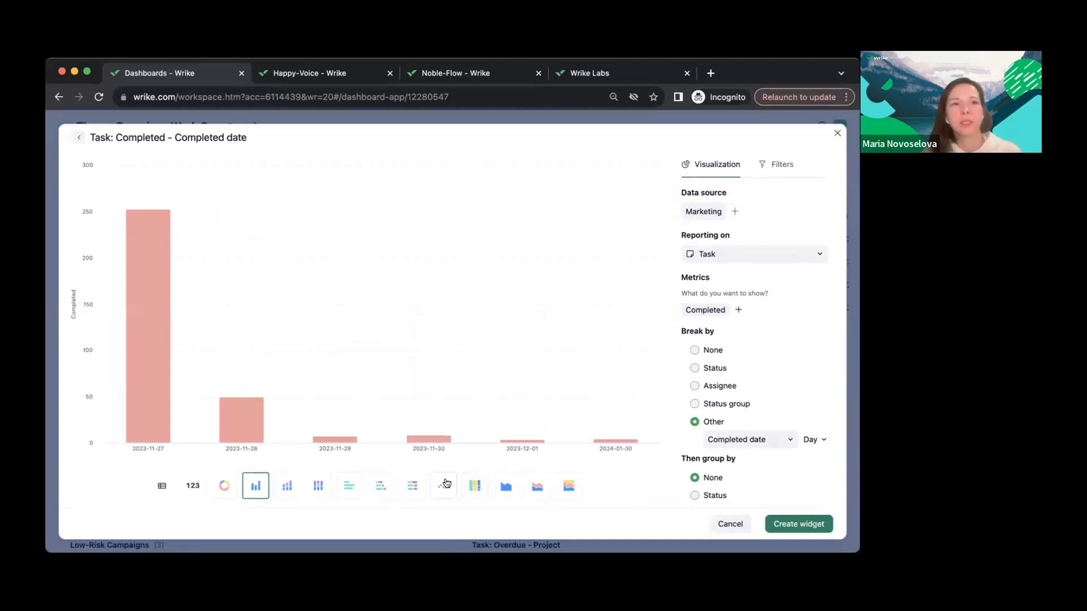
{"action": "left_click", "coordinate": [443, 489]}
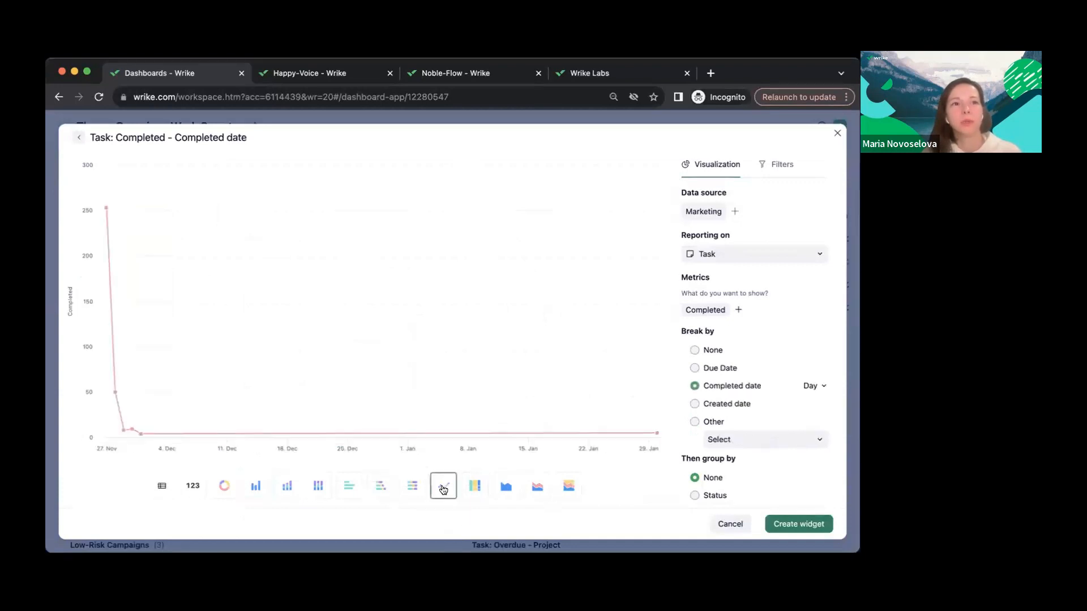